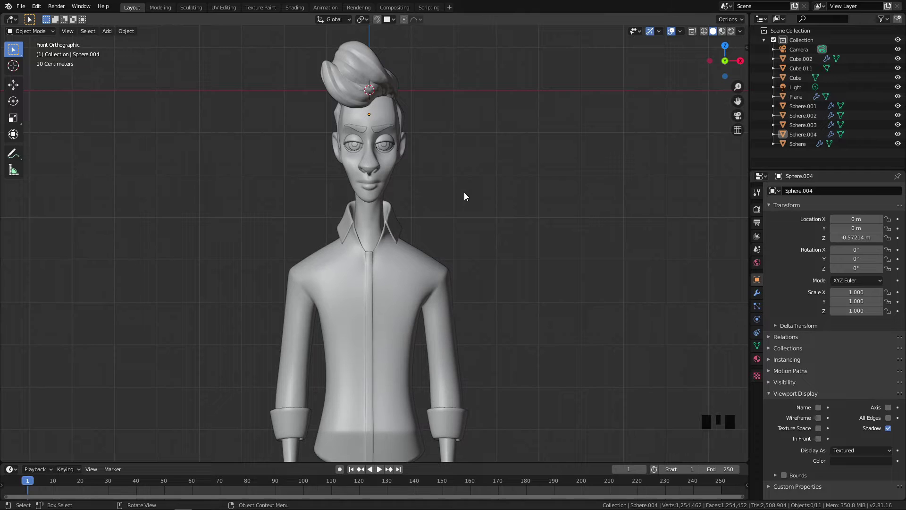
middle_click_drag(491, 164, 474, 178, "ctrl")
middle_click_drag(489, 219, 423, 228, "shift")
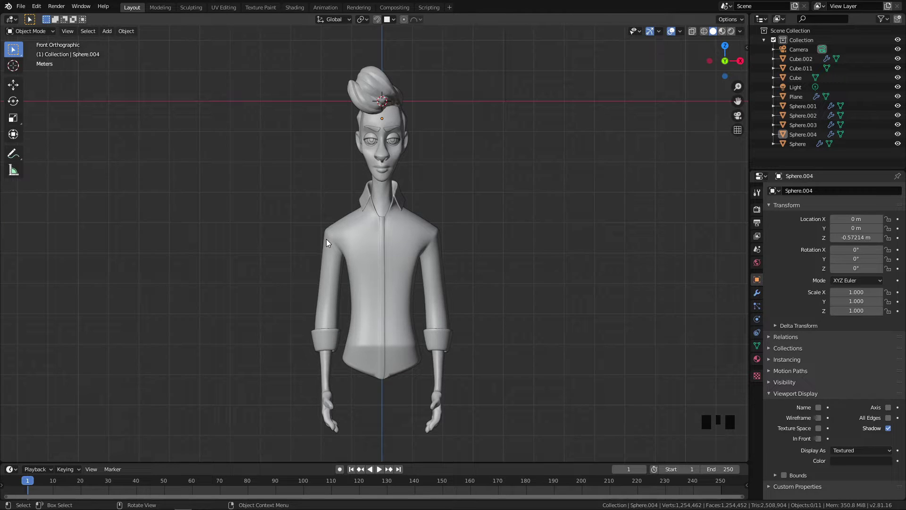
middle_click_drag(452, 220, 471, 195, "ctrl")
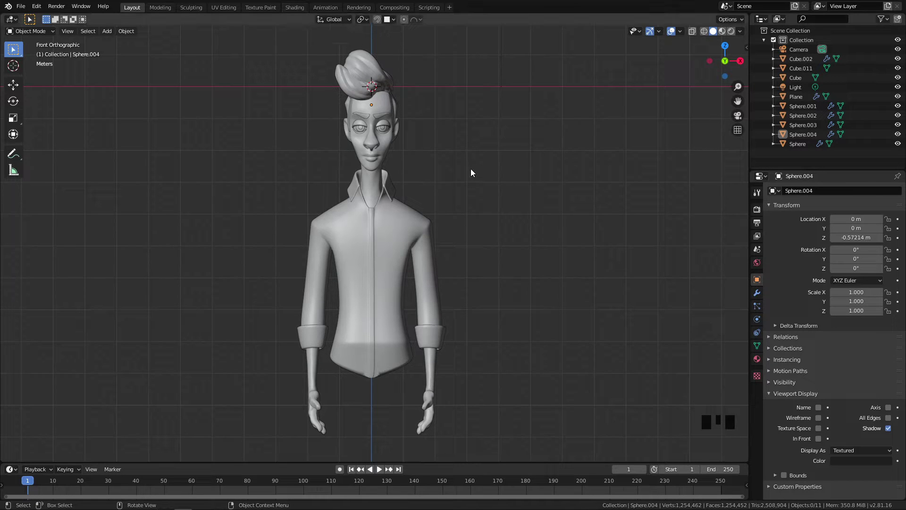
middle_click_drag(417, 222, 465, 189, "ctrl")
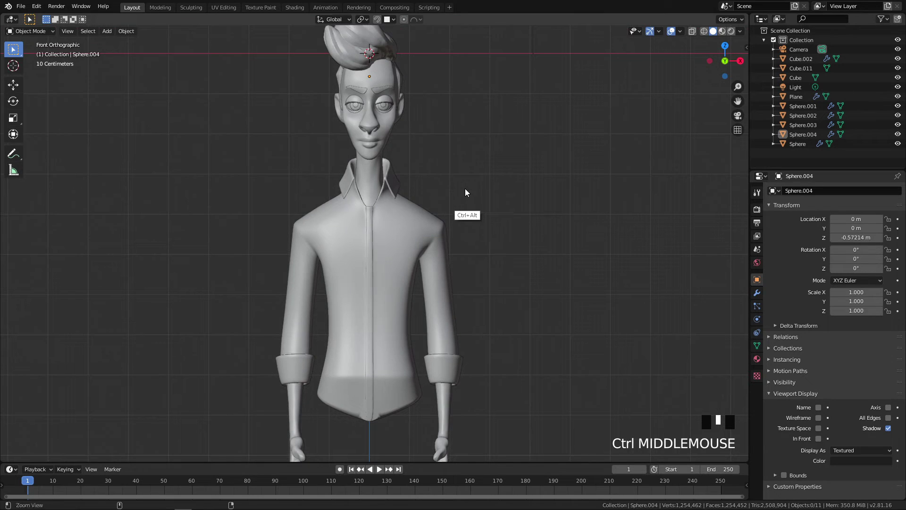
Save a copy of the project under the new file name PinterestGuyPosing.blend
left_click(21, 6)
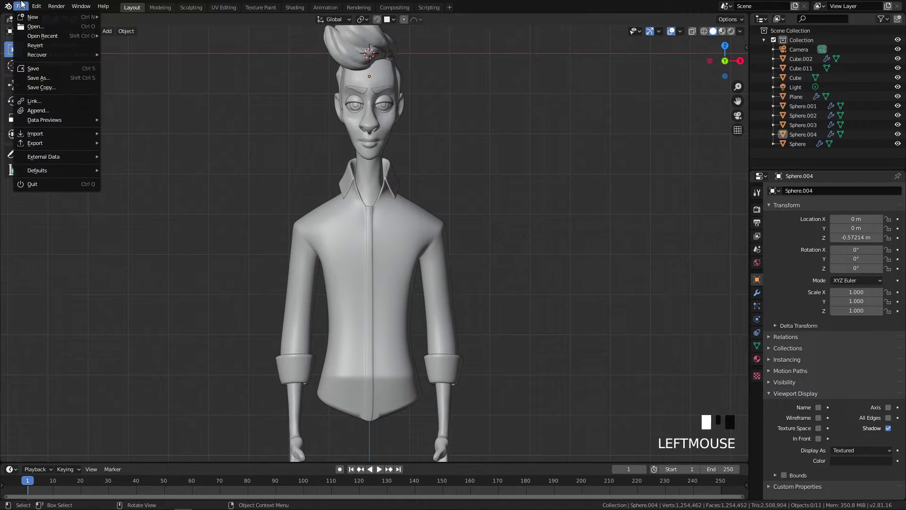
left_click(72, 79)
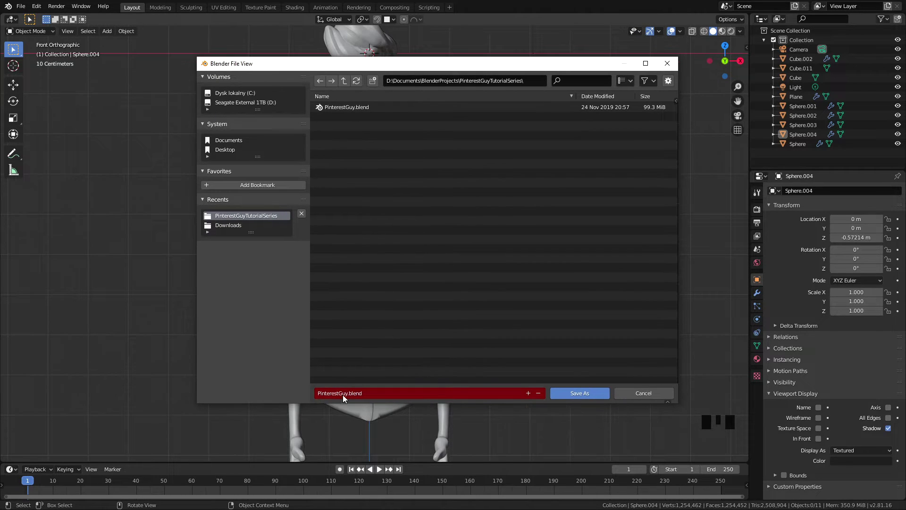
left_click(347, 393)
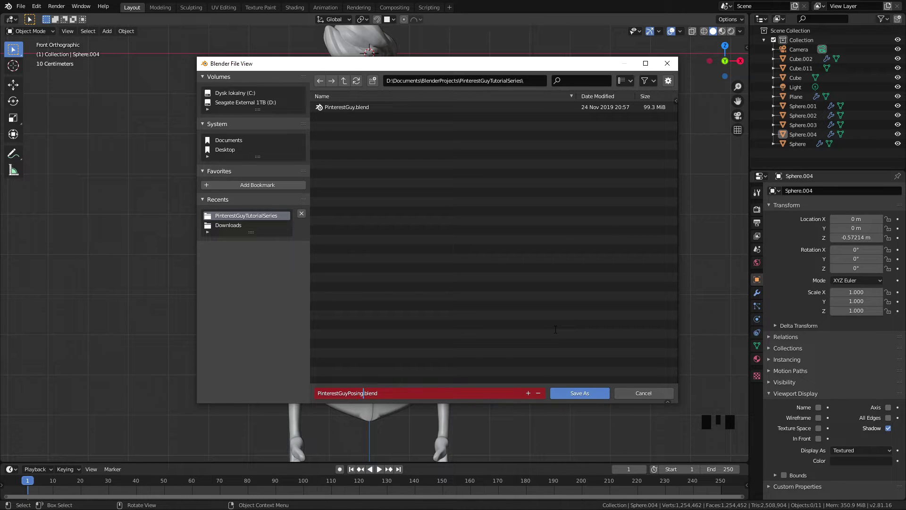
left_click(587, 392)
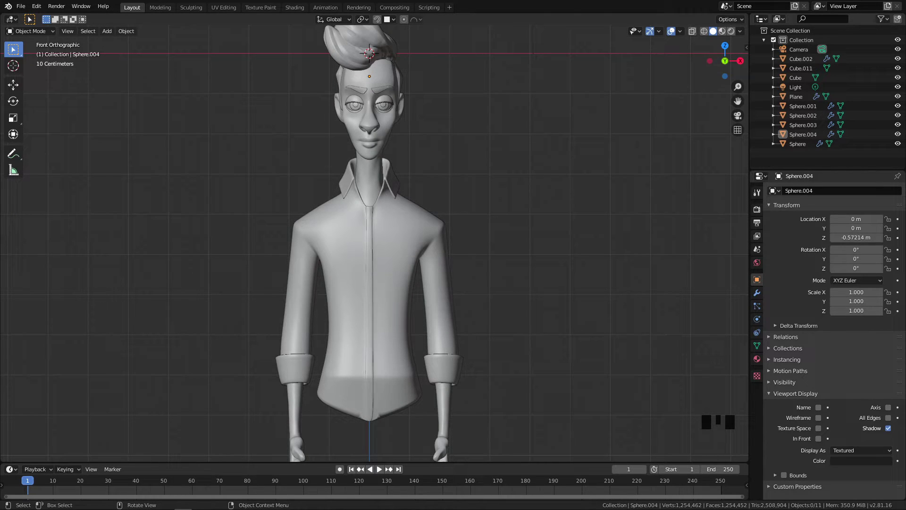
Apply the Mirror and Subdivision Surface modifiers on the shirt, keeping its Solidify modifier
middle_click_drag(463, 203, 403, 199, "ctrl")
middle_click_drag(443, 292, 362, 328, "shift")
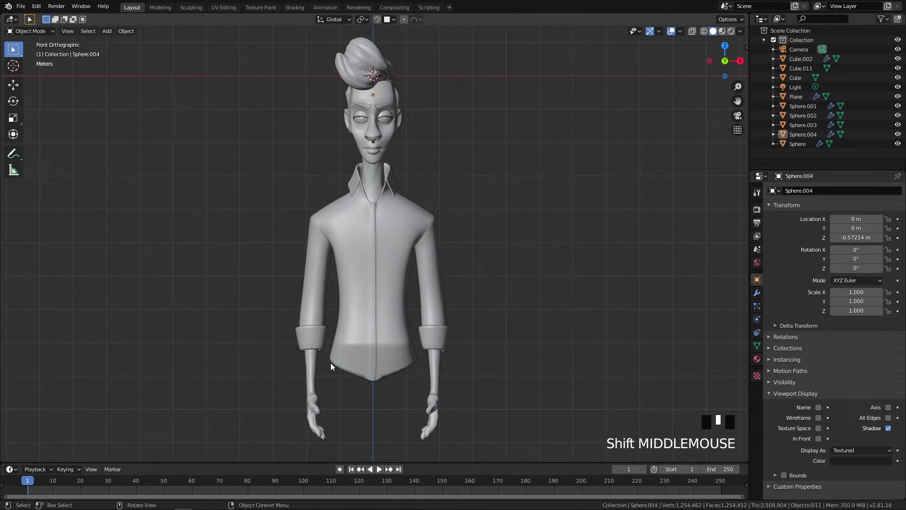
middle_click_drag(422, 309, 414, 328, "ctrl")
middle_click_drag(378, 297, 435, 273)
key("KP_1")
left_click(395, 251)
middle_click_drag(440, 341, 378, 307, "shift")
left_click(756, 293)
mouse_move(502, 297)
middle_mouse_down("shift")
mouse_move(454, 375)
mouse_move(545, 201)
mouse_move(495, 350)
mouse_move(495, 290)
middle_mouse_up("shift")
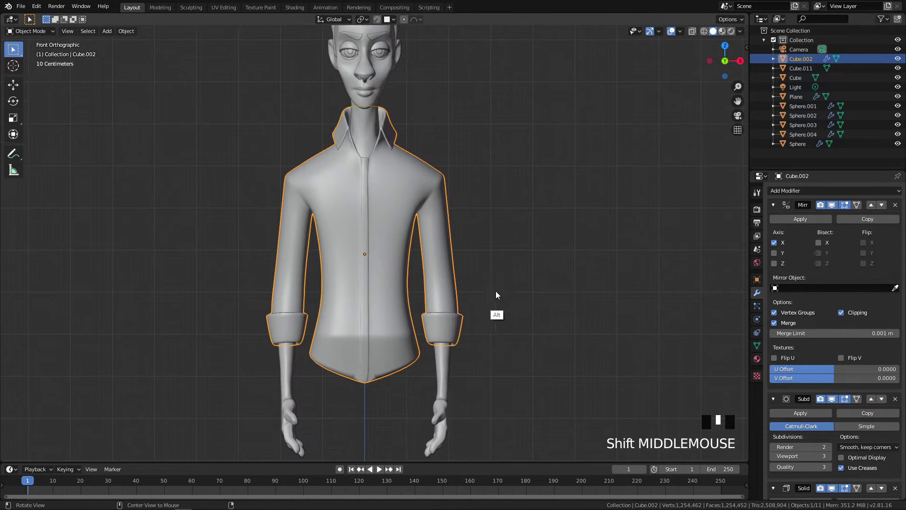
left_click(799, 218)
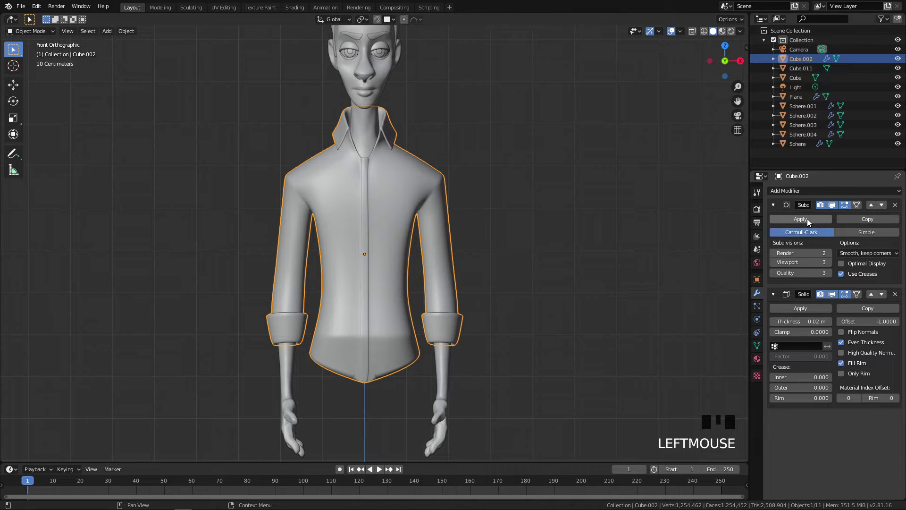
left_click(807, 219)
Apply the scale transform of the shirt object
middle_click_drag(506, 277, 369, 265, "ctrl")
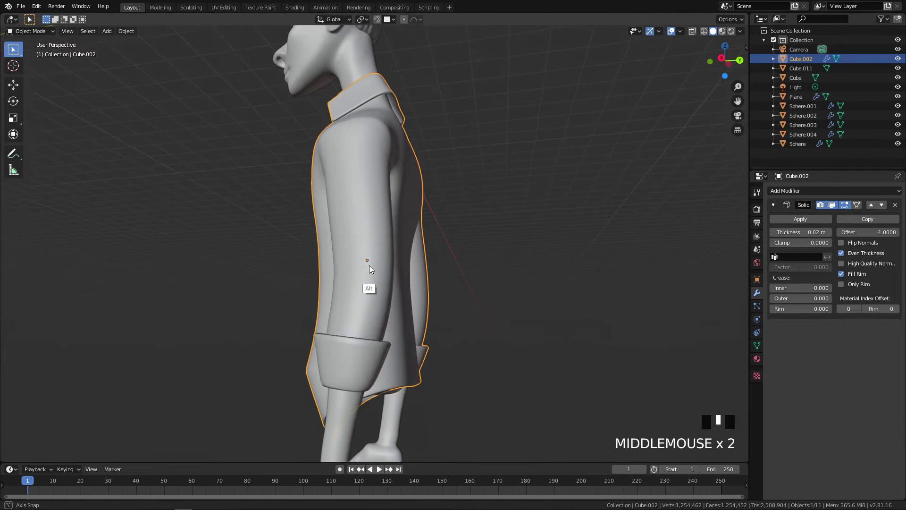
middle_click_drag(343, 122, 662, 235, "alt")
middle_click_drag(562, 184, 480, 315)
key("ctrl+a")
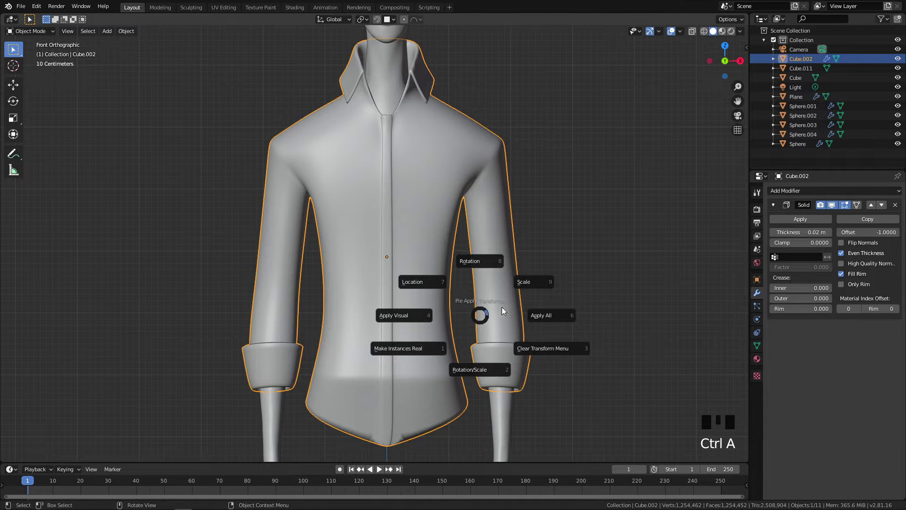
left_click(529, 286)
mouse_move(510, 293)
middle_mouse_down("shift")
mouse_move(491, 337)
mouse_move(450, 281)
middle_mouse_up("shift")
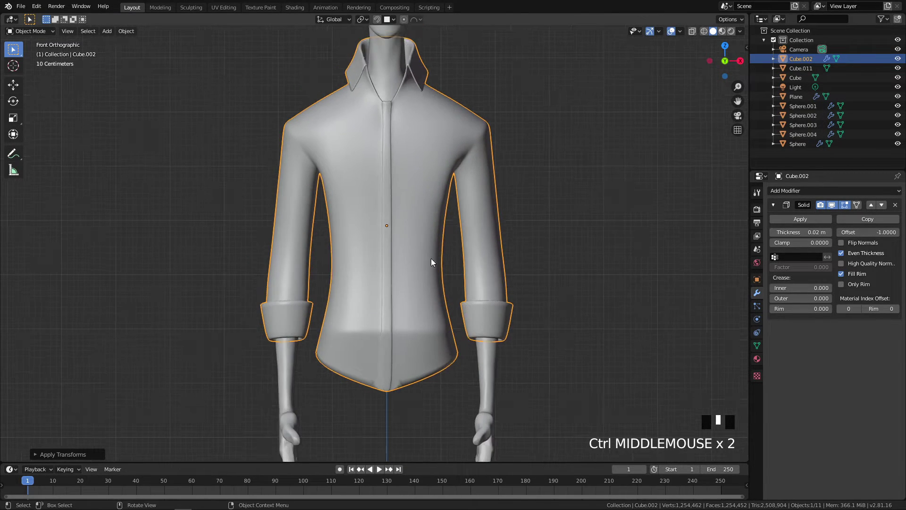
Switch to the Sculpting workspace and enable shadow and World-type cavity in the viewport shading
left_click(191, 7)
mouse_move(411, 378)
middle_mouse_down("ctrl")
mouse_move(485, 394)
mouse_move(503, 240)
mouse_move(504, 347)
middle_mouse_up("ctrl")
left_click(700, 31)
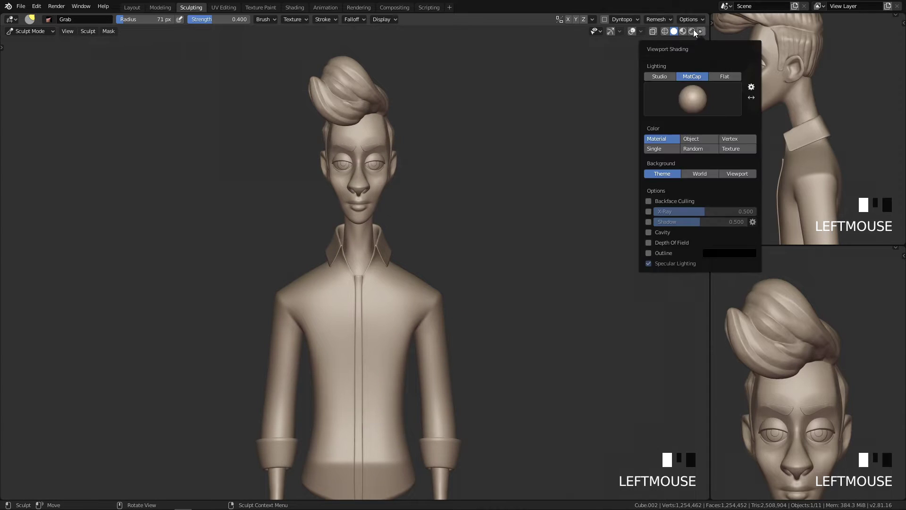
left_click(701, 31)
left_click(648, 223)
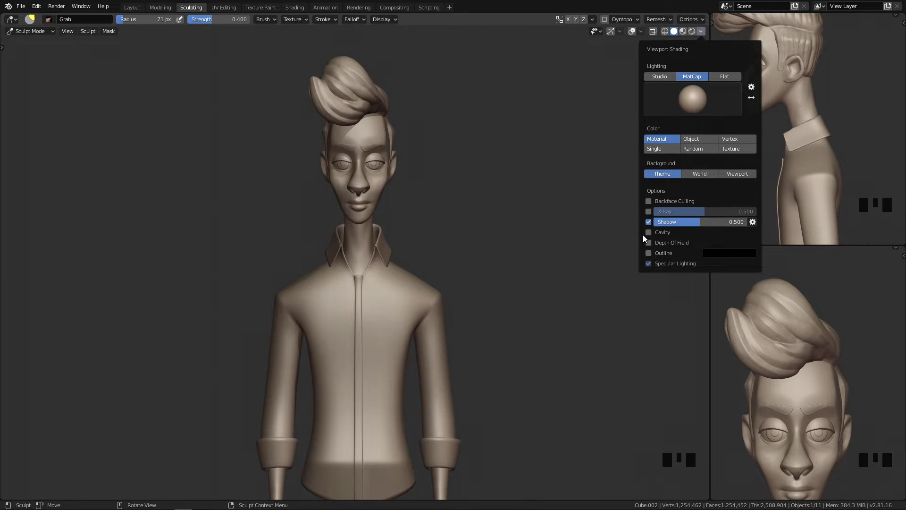
left_click(701, 32)
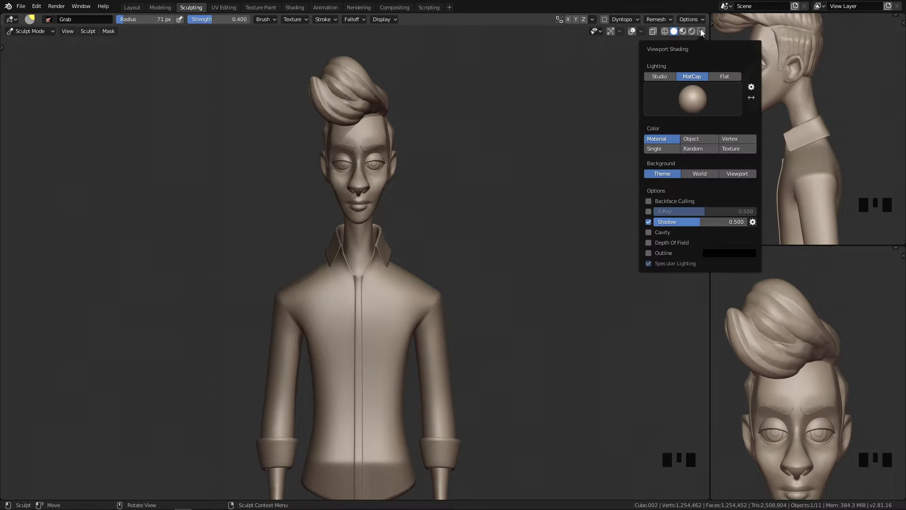
left_click(648, 232)
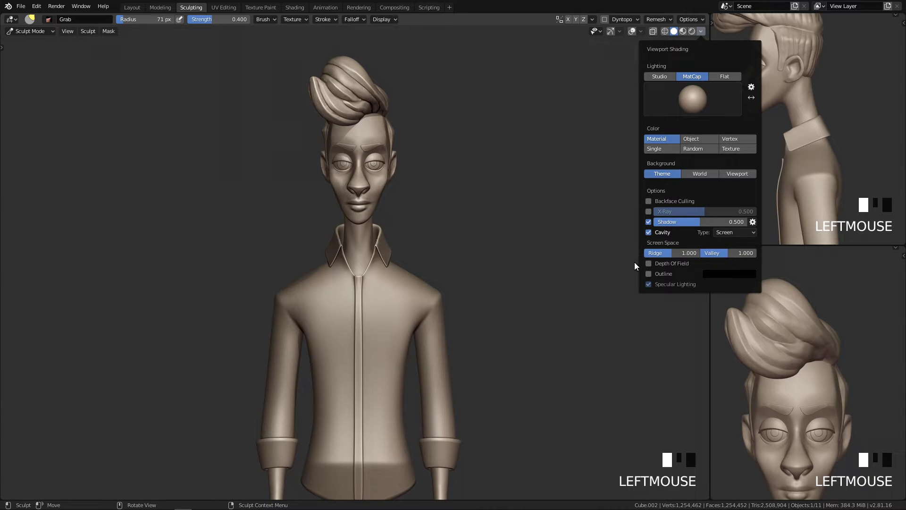
left_click(734, 233)
left_click(733, 244)
mouse_move(617, 307)
middle_mouse_down()
mouse_move(517, 334)
mouse_move(431, 188)
middle_mouse_up()
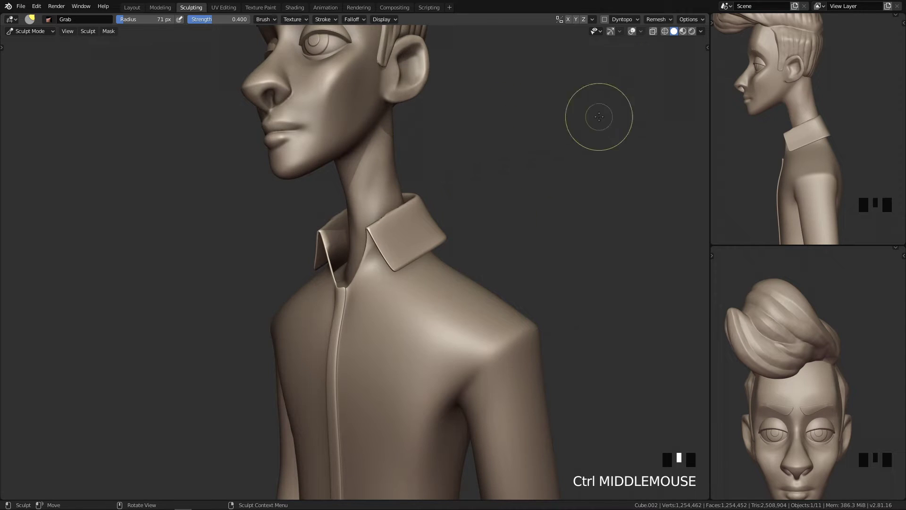
Toggle cavity shading off and on to compare how the shirt and collar edges look
middle_click_drag(598, 116, 465, 269, "ctrl")
left_click(701, 31)
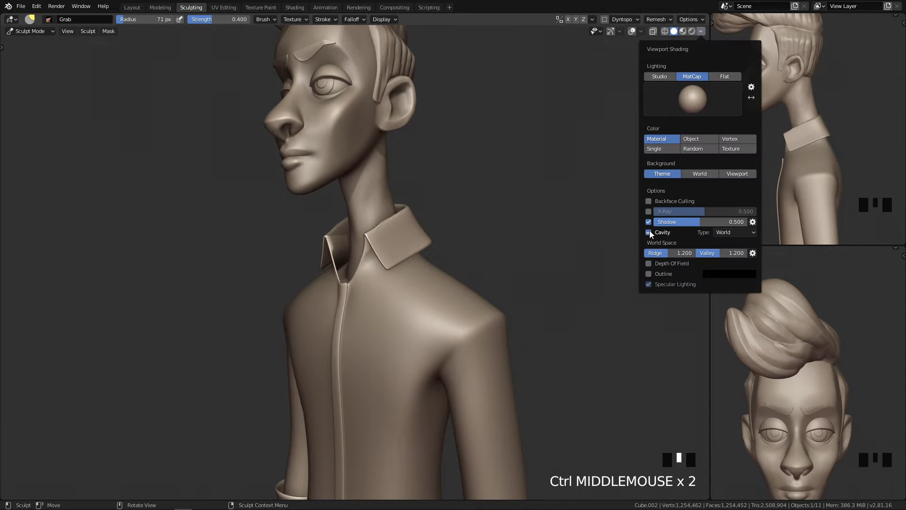
left_click(649, 231)
left_click(649, 233)
left_click(647, 234)
left_click(647, 233)
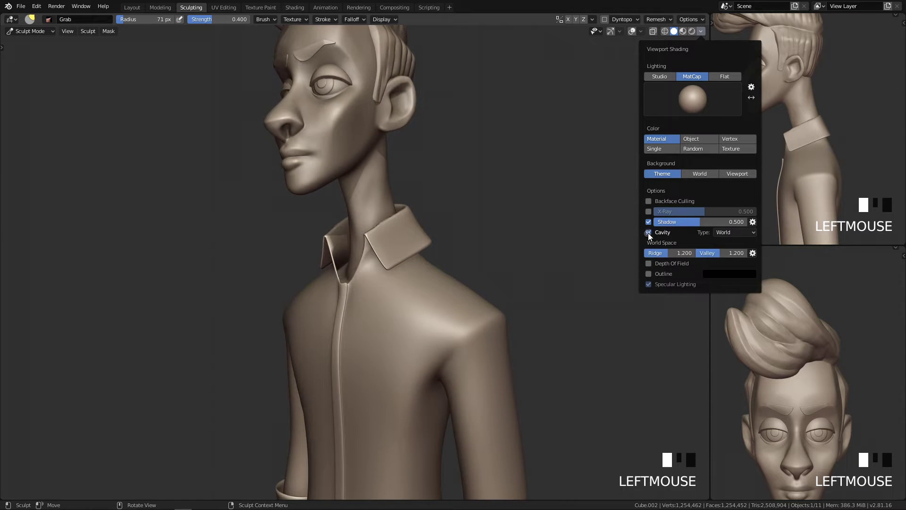
left_click(648, 233)
left_click(647, 234)
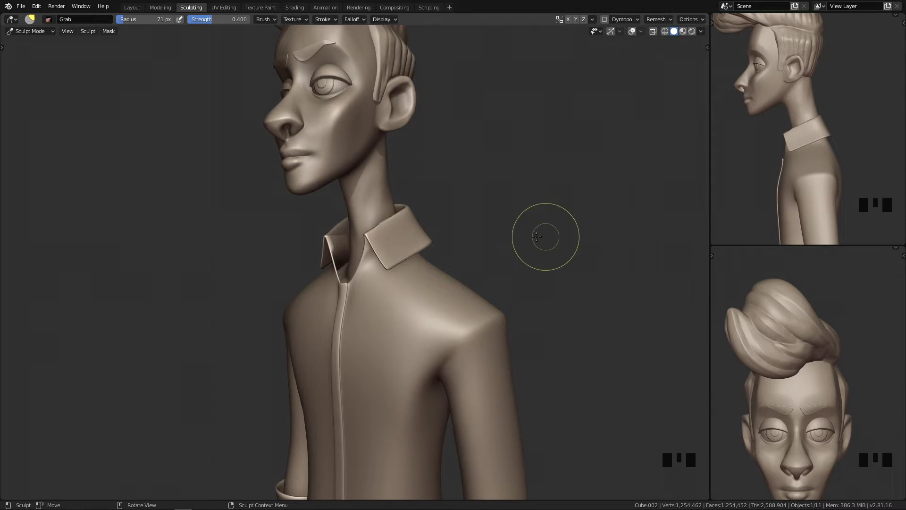
left_click(700, 31)
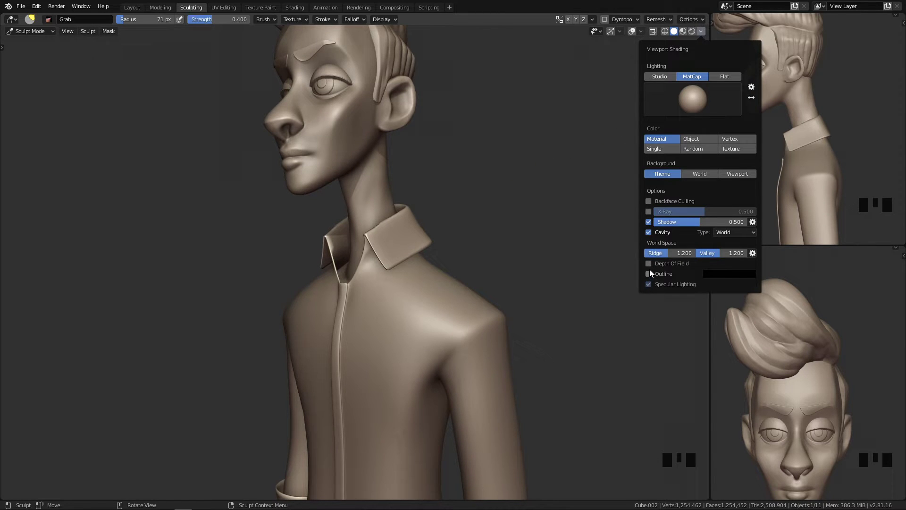
Choose the Crease brush for sculpting the shirt and display the brush toolbar
mouse_move(623, 186)
middle_mouse_down("ctrl")
mouse_move(495, 340)
mouse_move(498, 384)
mouse_move(471, 396)
mouse_move(447, 366)
middle_mouse_up("ctrl")
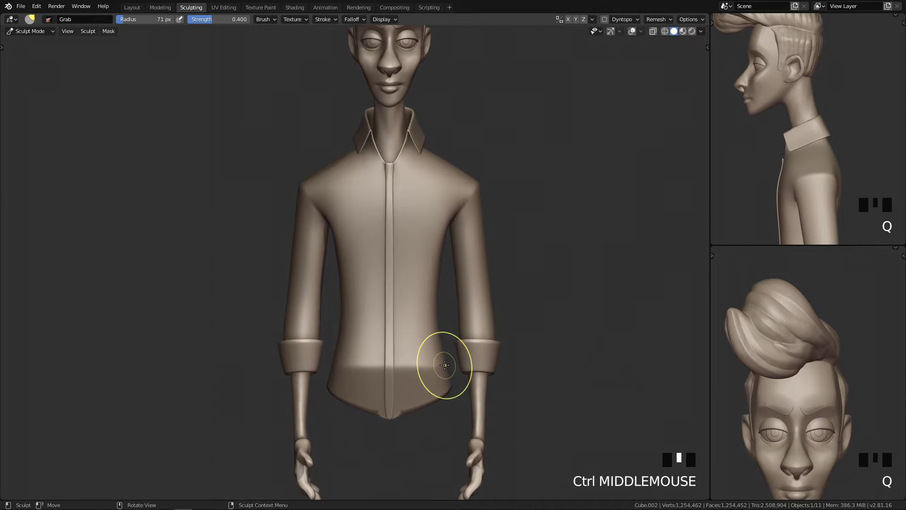
middle_click_drag(817, 189, 825, 126, "shift")
middle_click_drag(803, 439, 837, 332, "ctrl")
middle_click_drag(845, 384, 845, 399, "ctrl")
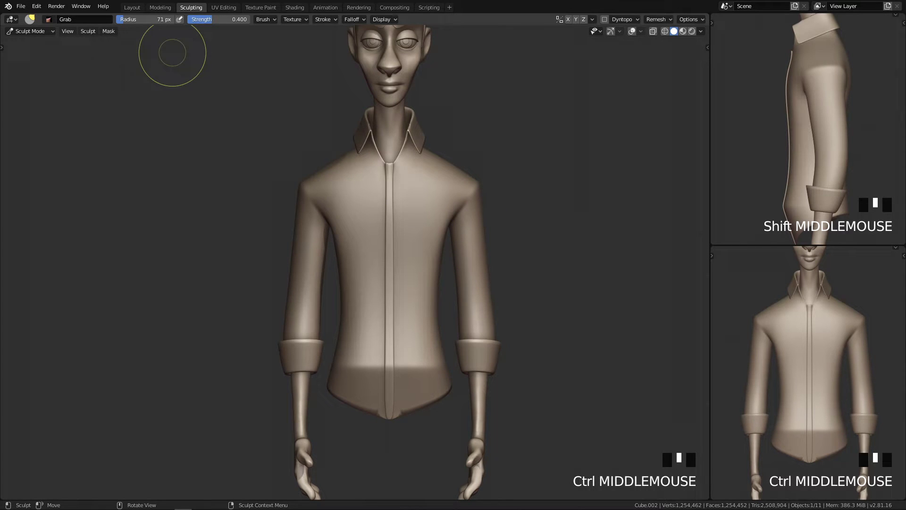
key("4")
mouse_move(515, 263)
middle_mouse_down()
mouse_move(455, 287)
mouse_move(455, 312)
middle_mouse_up()
key("n")
key("n")
key("t")
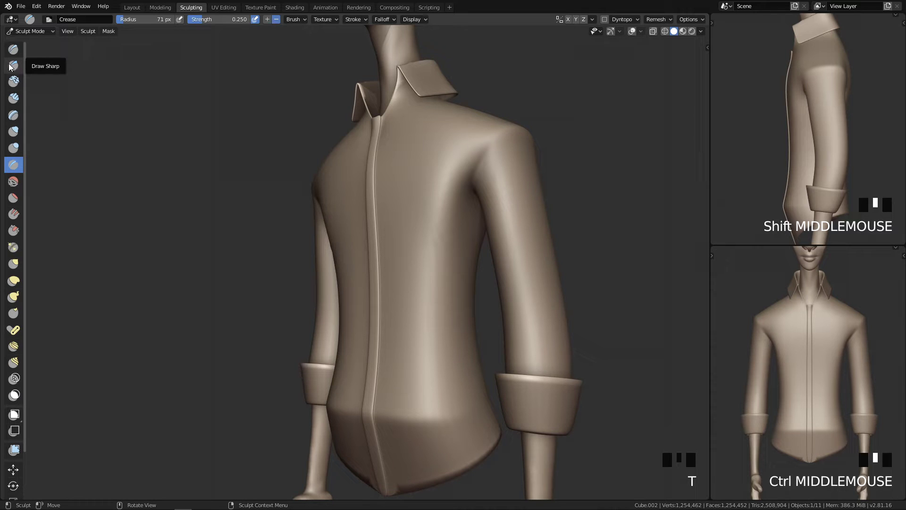
Try carving folds from the armpit across the chest with a 92 px Crease brush, and undo the strokes
mouse_move(455, 253)
middle_mouse_down()
mouse_move(414, 229)
mouse_move(431, 228)
mouse_move(479, 150)
middle_mouse_up()
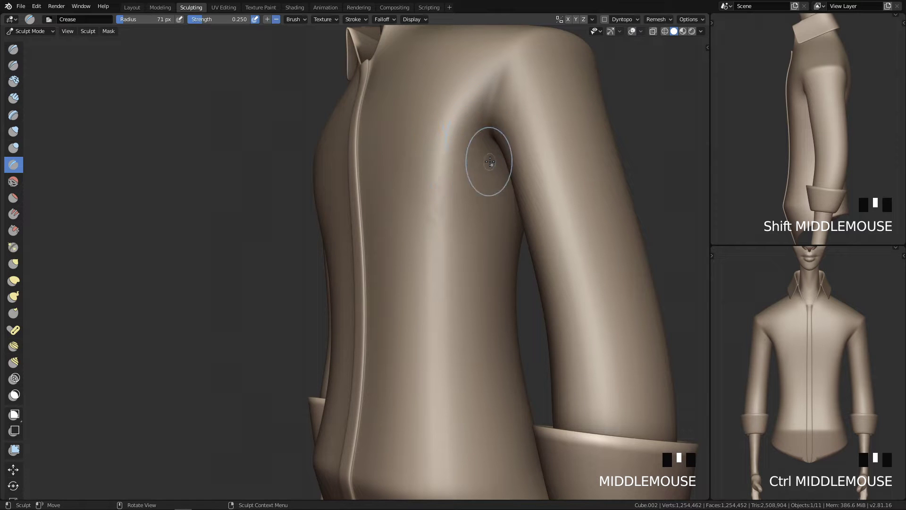
mouse_move(478, 162)
middle_mouse_down("alt")
mouse_move(490, 118)
mouse_move(496, 157)
mouse_move(461, 198)
mouse_move(481, 155)
middle_mouse_up("alt")
key("f")
left_click(500, 152)
key("f")
left_click(489, 151)
left_click_drag(511, 130, 463, 208)
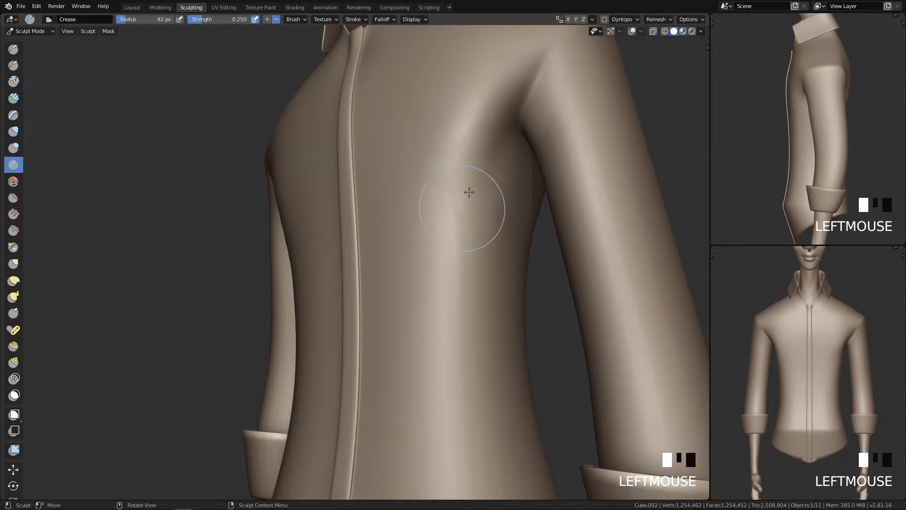
middle_click_drag(504, 158, 499, 142)
left_click_drag(518, 114, 456, 198)
left_click_drag(506, 137, 409, 221)
mouse_move(495, 187)
middle_mouse_down()
mouse_move(555, 190)
mouse_move(519, 177)
mouse_move(495, 268)
mouse_move(516, 251)
middle_mouse_up()
middle_click_drag(542, 112, 477, 246)
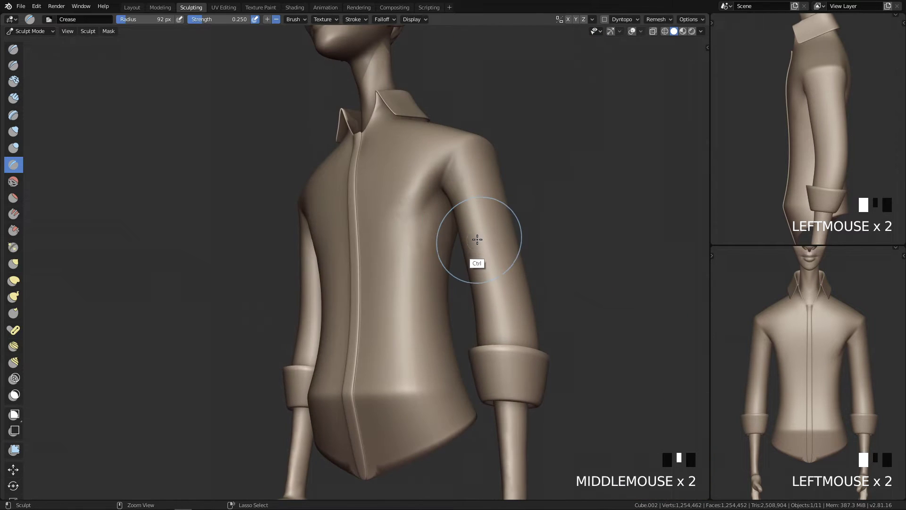
key("ctrl+z")
key("ctrl+z")
key("ctrl+z")
Enable X-axis sculpt symmetry and set the Crease brush radius to 125 px
left_click(568, 18)
middle_click_drag(511, 186, 519, 162, "ctrl")
key("f")
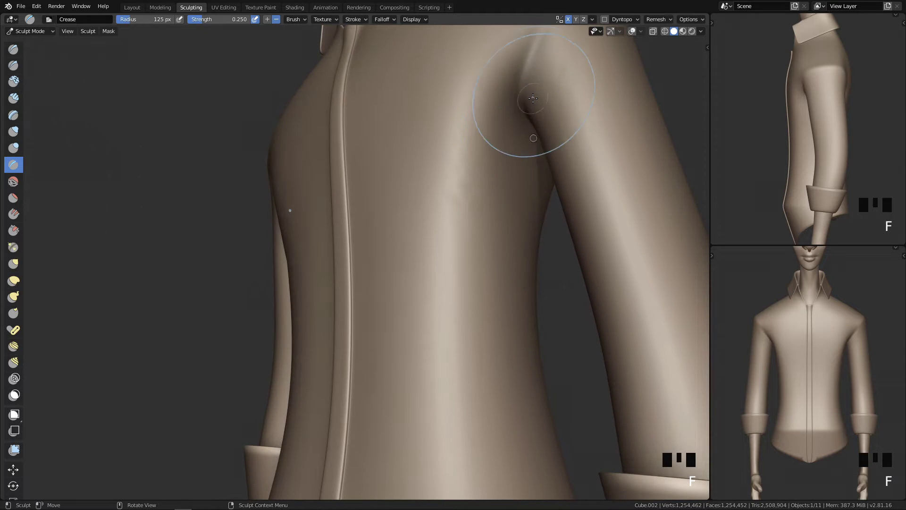
left_click(535, 91)
Try two symmetric crease strokes running down from the armpit onto the chest
left_click_drag(532, 94, 493, 163)
mouse_move(522, 105)
left_mouse_down()
mouse_move(481, 166)
mouse_move(482, 189)
left_mouse_up()
middle_click_drag(495, 204, 529, 164)
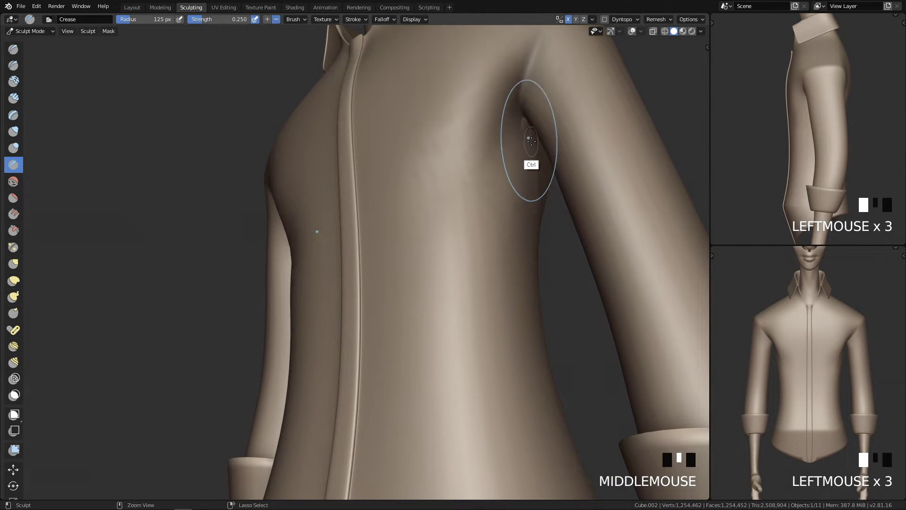
Undo the last armpit strokes and recarve folds fanning from the armpit towards the chest with a 72 px brush radius
key("f")
left_click(510, 121)
middle_click_drag(511, 121, 504, 146)
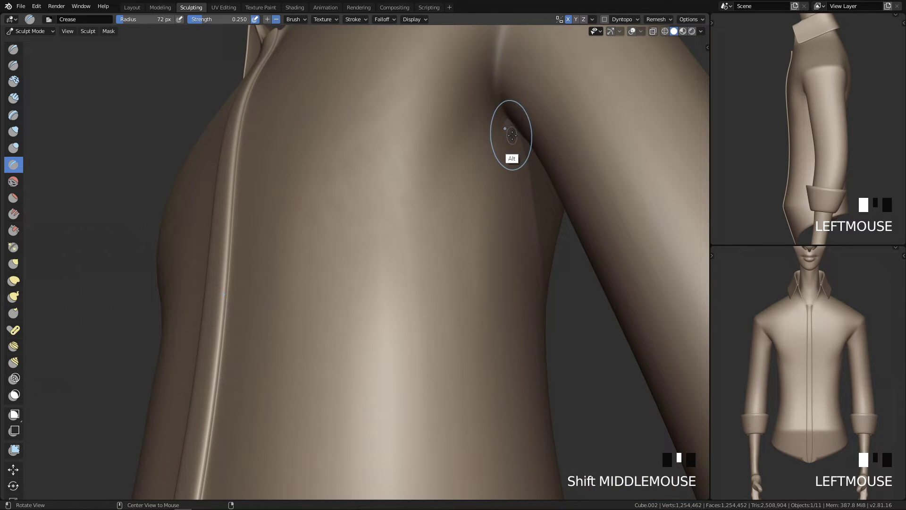
key("ctrl+z")
key("ctrl+z")
mouse_move(512, 150)
middle_mouse_down()
mouse_move(518, 163)
mouse_move(532, 162)
middle_mouse_up()
left_click_drag(564, 88, 453, 203)
left_click_drag(520, 124, 423, 209)
left_click_drag(499, 159, 373, 238)
mouse_move(467, 208)
middle_mouse_down()
mouse_move(481, 224)
mouse_move(491, 198)
mouse_move(463, 253)
middle_mouse_up()
left_click_drag(509, 141, 486, 188)
mouse_move(530, 204)
middle_mouse_down("ctrl")
mouse_move(450, 400)
mouse_move(421, 293)
mouse_move(366, 253)
mouse_move(370, 196)
mouse_move(396, 177)
mouse_move(400, 187)
middle_mouse_up("ctrl")
Set the Crease brush radius to 81 px and carve the fold from the armpit onto the side of the chest
key("f")
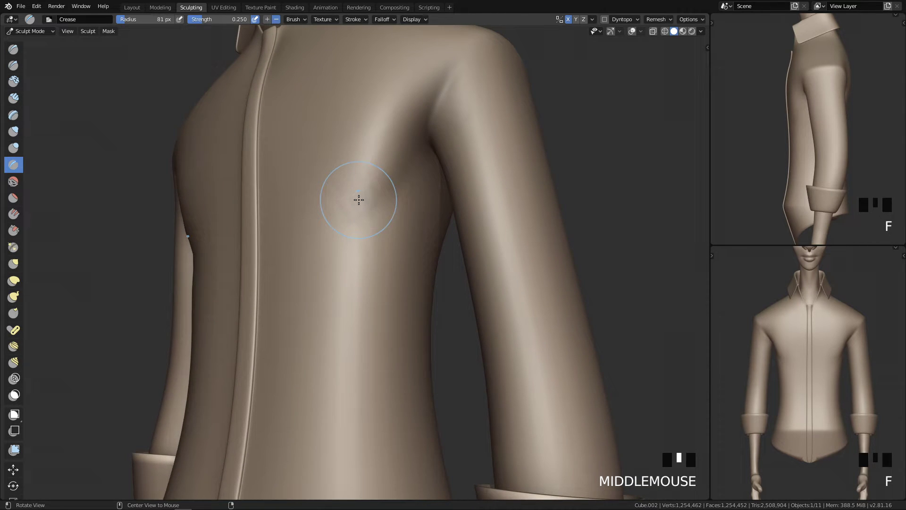
mouse_move(422, 202)
middle_mouse_down()
mouse_move(441, 257)
mouse_move(432, 178)
middle_mouse_up()
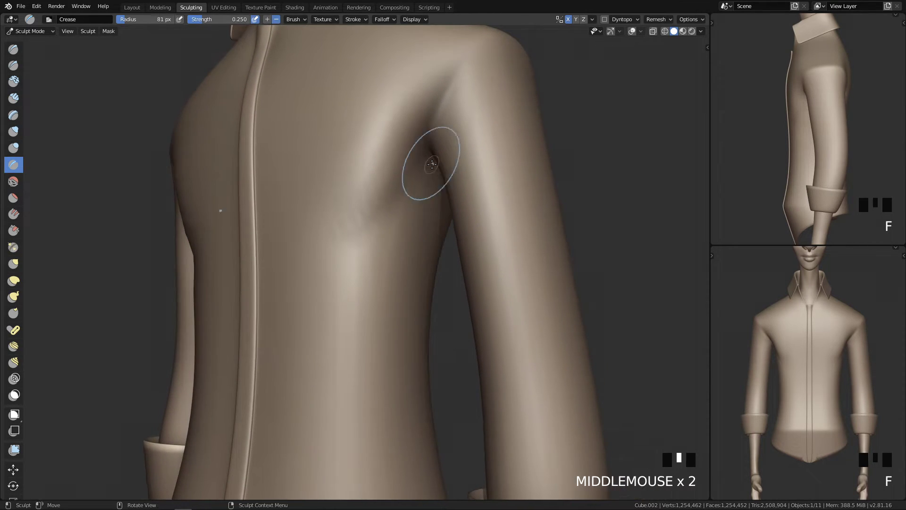
middle_click_drag(434, 214, 428, 195, "shift")
middle_click_drag(439, 155, 446, 198)
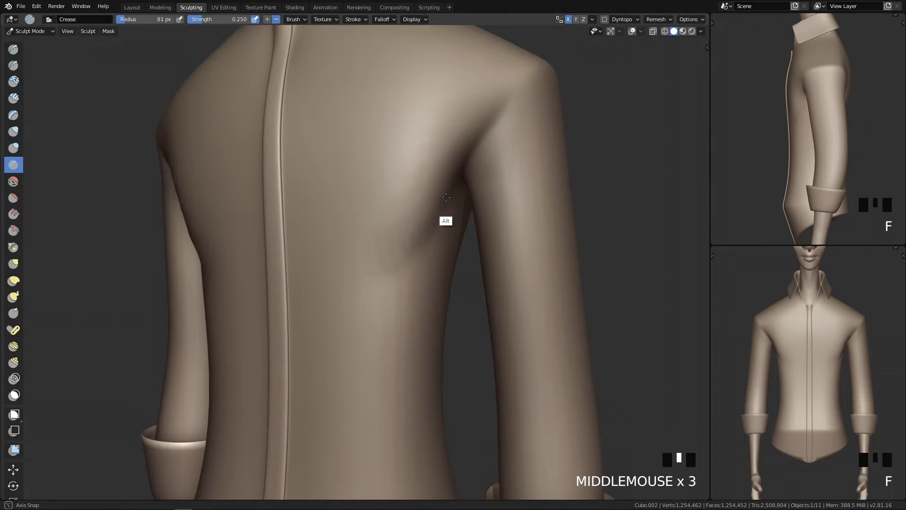
Try crease strokes across the chest beside the armpit, starting with a 59 px brush radius, and undo them
key("f")
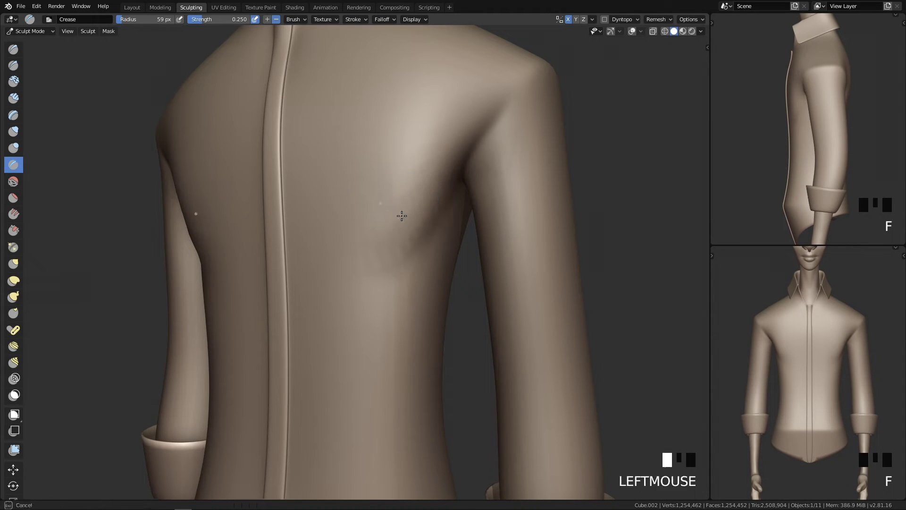
key("ctrl+z")
key("f")
left_click(463, 208)
left_click_drag(370, 209, 431, 211)
key("ctrl+z")
Carve folds from the armpit down the front side of the torso with an 89 px brush radius
middle_click_drag(397, 307, 439, 150)
left_click_drag(403, 251, 380, 290)
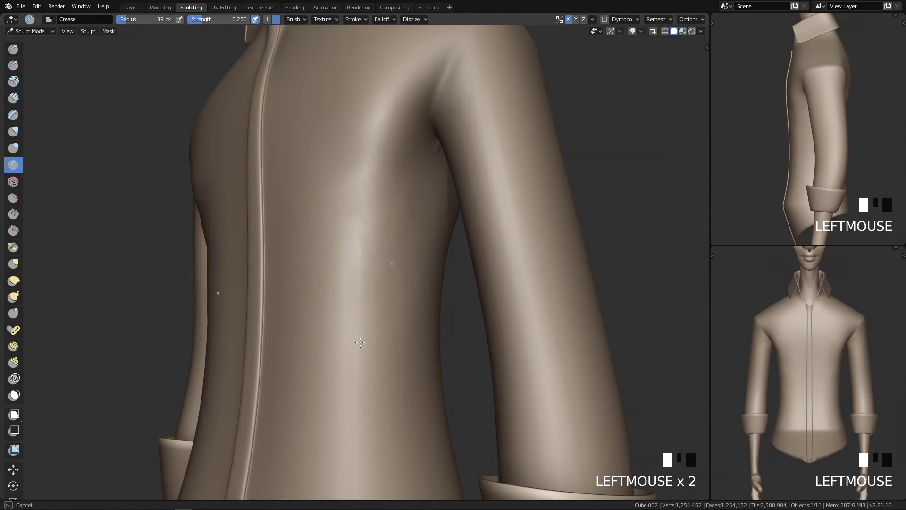
mouse_move(325, 391)
middle_mouse_down("shift")
mouse_move(344, 313)
mouse_move(390, 311)
mouse_move(461, 218)
middle_mouse_up("shift")
key("f")
left_click(452, 142)
mouse_move(452, 141)
middle_mouse_down("shift")
mouse_move(447, 215)
mouse_move(457, 237)
mouse_move(410, 269)
mouse_move(418, 156)
middle_mouse_up("shift")
key("f")
left_click_drag(418, 156, 426, 137)
middle_click_drag(424, 149, 437, 109)
Carve folds fanning from behind the armpit onto the shirt's back with a 70 px brush radius
middle_click_drag(453, 169, 340, 158)
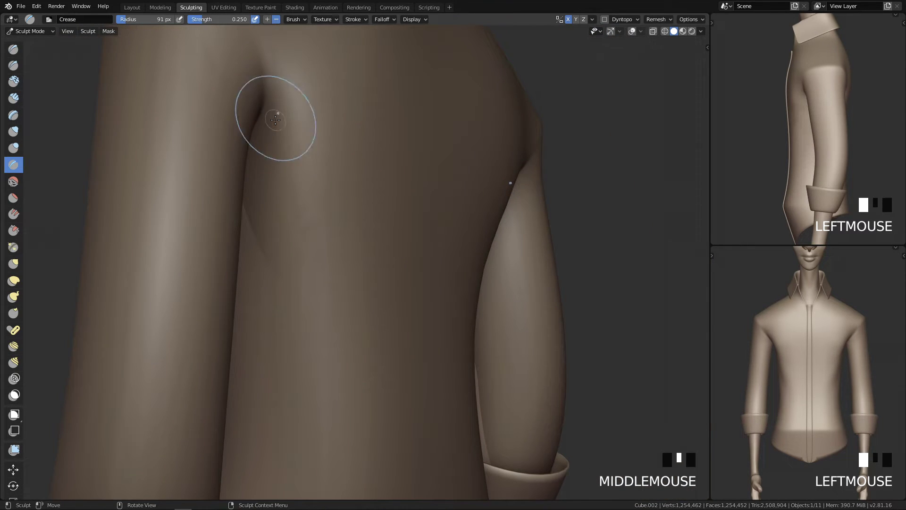
key("f")
left_click(288, 138)
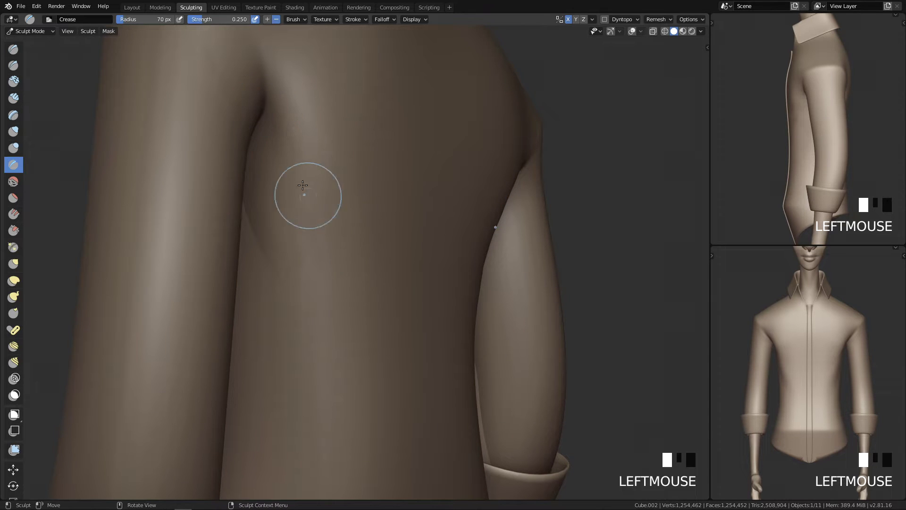
middle_click_drag(361, 245, 251, 169, "ctrl")
middle_click_drag(316, 230, 325, 197)
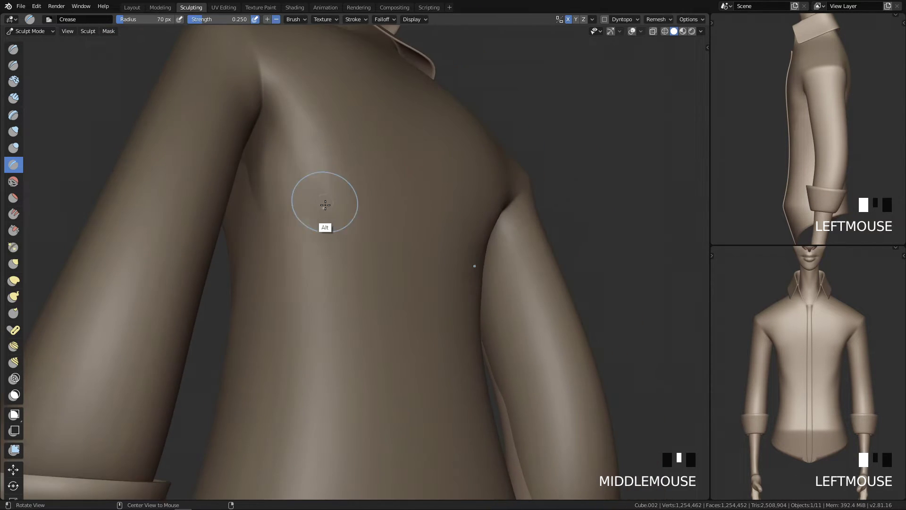
middle_click_drag(359, 245, 257, 157)
left_click(257, 157)
middle_click_drag(328, 252, 353, 214)
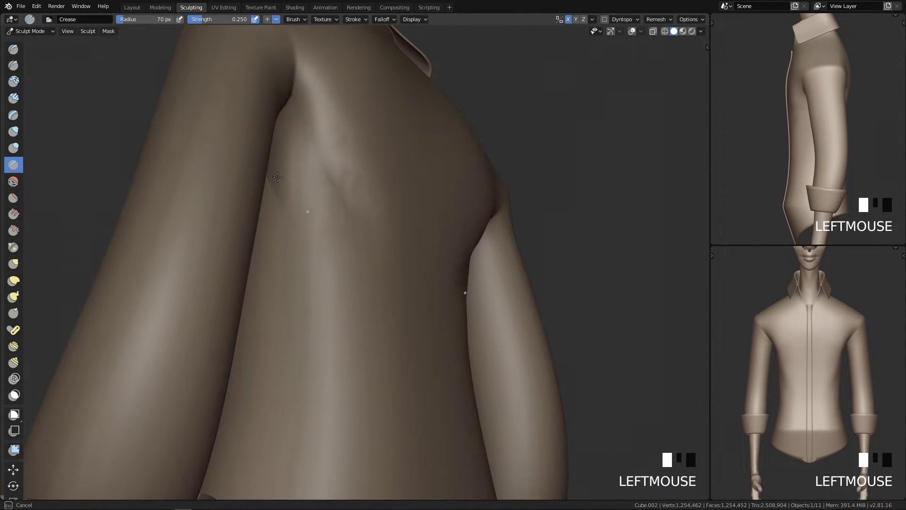
Refine the torso folds around the armpit, reducing the Crease brush radius to 40 px
middle_click_drag(358, 276, 430, 350)
left_click(325, 264)
key("q")
key("q")
middle_click_drag(530, 328, 435, 242, "ctrl")
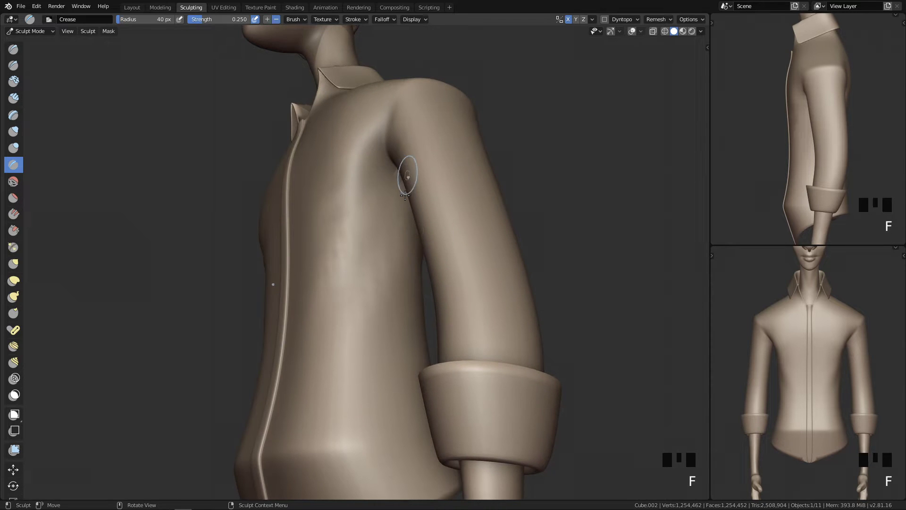
middle_click_drag(418, 297, 323, 235)
mouse_move(309, 187)
middle_mouse_down()
mouse_move(344, 257)
mouse_move(324, 277)
mouse_move(366, 315)
mouse_move(498, 286)
mouse_move(510, 324)
mouse_move(449, 259)
mouse_move(384, 253)
mouse_move(397, 222)
mouse_move(406, 243)
mouse_move(397, 218)
mouse_move(418, 304)
mouse_move(425, 269)
mouse_move(456, 282)
mouse_move(445, 259)
mouse_move(428, 259)
mouse_move(485, 240)
mouse_move(492, 202)
mouse_move(570, 117)
middle_mouse_up()
mouse_move(474, 290)
middle_mouse_down("shift")
mouse_move(488, 273)
mouse_move(499, 300)
mouse_move(448, 209)
middle_mouse_up("shift")
mouse_move(461, 329)
middle_mouse_down("shift")
mouse_move(412, 262)
mouse_move(487, 285)
mouse_move(451, 274)
mouse_move(448, 292)
mouse_move(452, 217)
mouse_move(452, 279)
mouse_move(429, 188)
middle_mouse_up("shift")
Try crease strokes on the front of the upper sleeve with a 98 px brush radius, and undo them
key("f")
left_click(401, 139)
left_click_drag(396, 90, 362, 188)
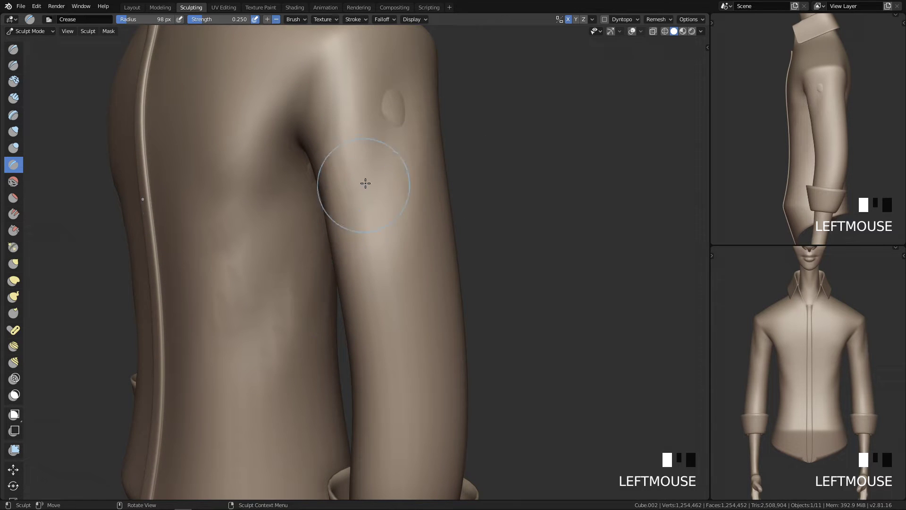
key("ctrl+z")
double_click(380, 168)
mouse_move(381, 168)
middle_mouse_down("alt")
mouse_move(384, 227)
mouse_move(392, 223)
middle_mouse_up("alt")
left_click_drag(359, 243, 399, 189)
key("ctrl+z")
Carve a diagonal fold around the sleeve's elbow with a 56 px brush radius, undoing the misplaced strokes
key("f")
left_click(362, 262)
middle_click_drag(420, 260, 432, 177, "alt")
key("f")
left_click(374, 235)
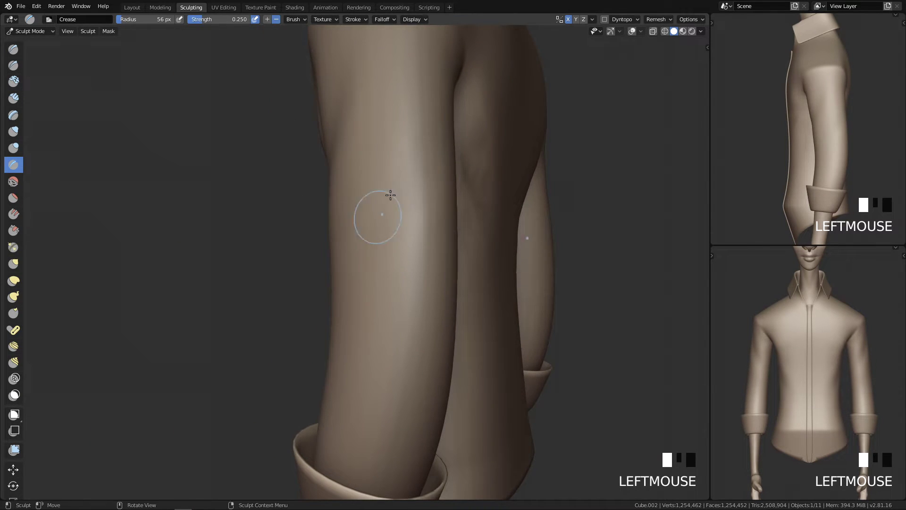
middle_click_drag(349, 308, 463, 220)
mouse_move(374, 306)
middle_mouse_down()
mouse_move(457, 283)
mouse_move(390, 319)
mouse_move(463, 301)
mouse_move(462, 274)
mouse_move(422, 266)
middle_mouse_up()
key("ctrl+z")
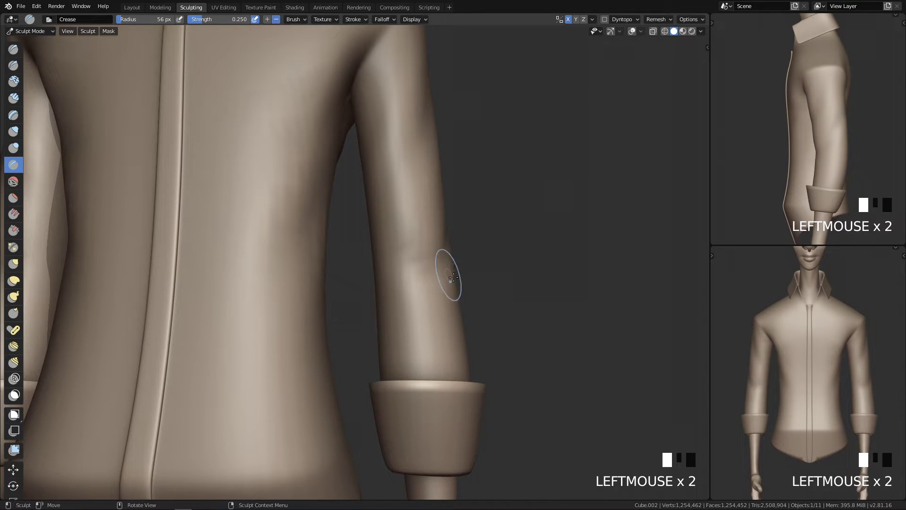
key("ctrl+z")
mouse_move(476, 261)
middle_mouse_down("shift")
mouse_move(491, 233)
mouse_move(477, 249)
mouse_move(431, 257)
mouse_move(581, 198)
mouse_move(469, 318)
mouse_move(428, 193)
mouse_move(413, 222)
mouse_move(427, 264)
mouse_move(461, 239)
middle_mouse_up("shift")
Build up a soft ridge on the outer upper sleeve with inverted Crease strokes at a 90 px radius
key("q")
key("f")
middle_click_drag(500, 200, 460, 192, "ctrl")
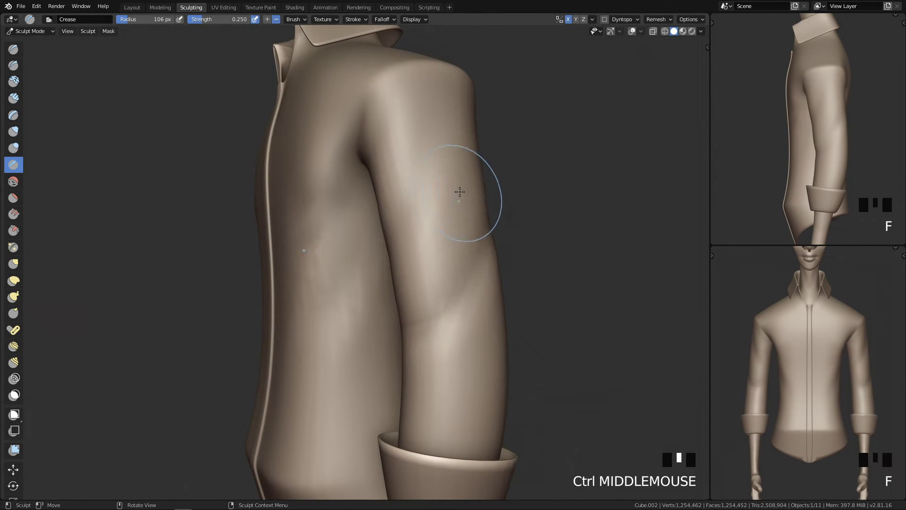
left_click_drag(422, 235, 457, 187, "ctrl")
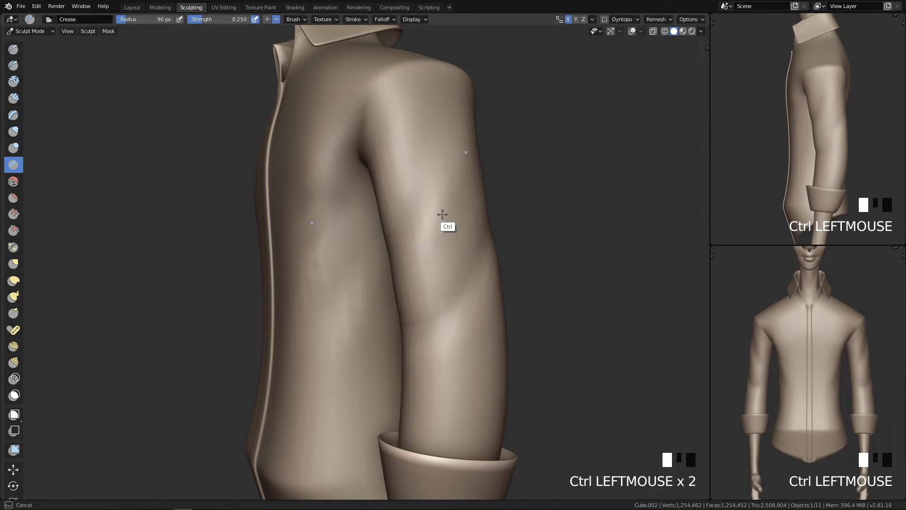
middle_click_drag(442, 214, 499, 263)
middle_click_drag(461, 227, 496, 233)
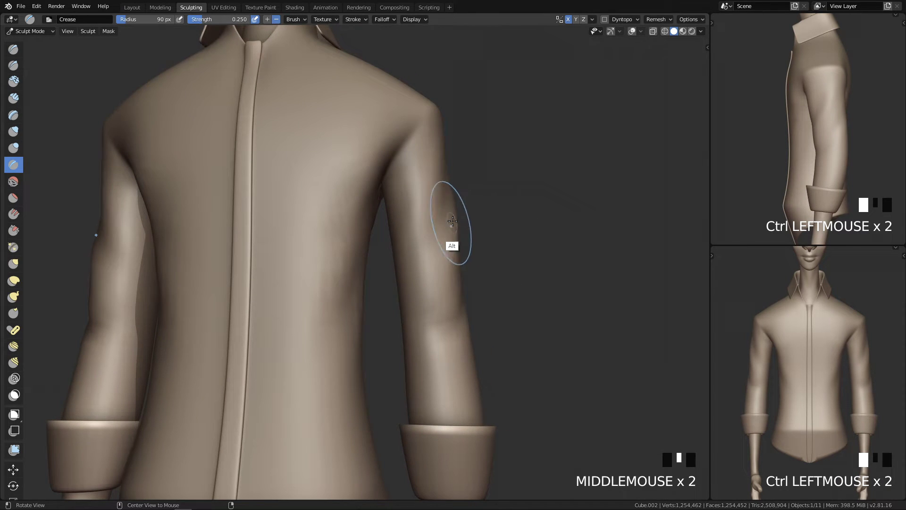
middle_click_drag(494, 410, 503, 297, "shift")
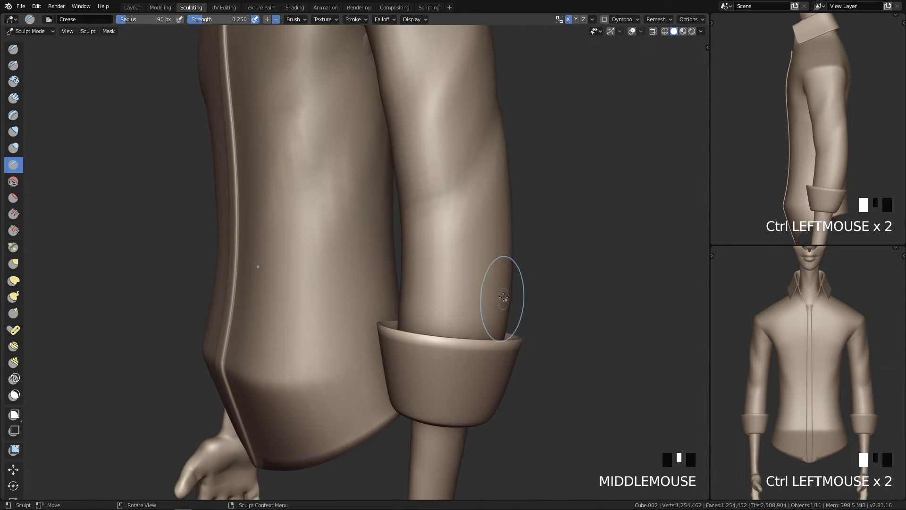
Try crease strokes on the lower sleeve just above the cuff, and undo them
left_click_drag(497, 268, 467, 288)
key("ctrl+z")
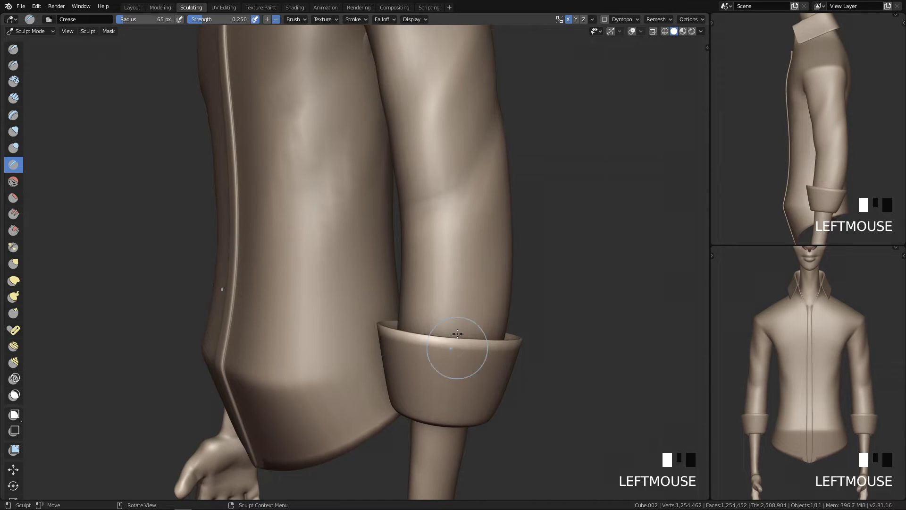
key("ctrl+z")
Shape diagonal folds on the lower sleeve above the cuff with a 65 px brush radius
mouse_move(496, 213)
middle_mouse_down()
mouse_move(491, 303)
mouse_move(491, 253)
middle_mouse_up()
mouse_move(491, 253)
left_mouse_down("ctrl")
mouse_move(493, 242)
mouse_move(491, 304)
left_mouse_up("ctrl")
middle_click_drag(491, 304, 420, 303)
key("f")
left_click(400, 304)
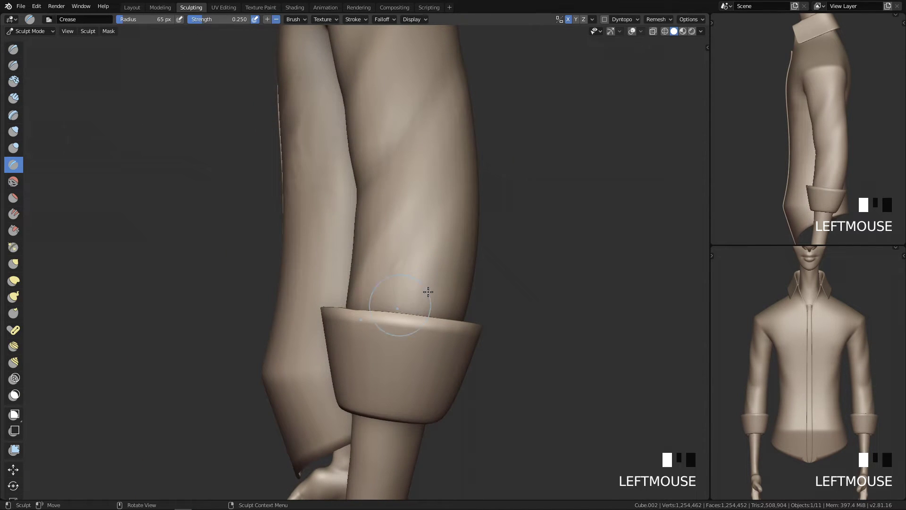
Undo the last two strokes behind the armpit and rework the inner upper sleeve with a resized Crease brush
mouse_move(490, 264)
middle_mouse_down()
mouse_move(483, 310)
mouse_move(300, 292)
mouse_move(415, 327)
mouse_move(368, 269)
mouse_move(372, 330)
mouse_move(371, 126)
middle_mouse_up()
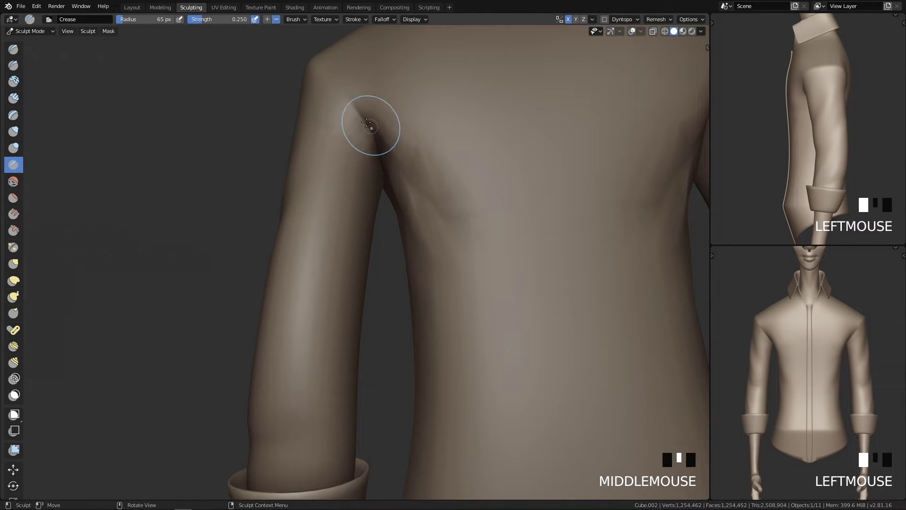
key("ctrl+z")
key("ctrl+z")
key("f")
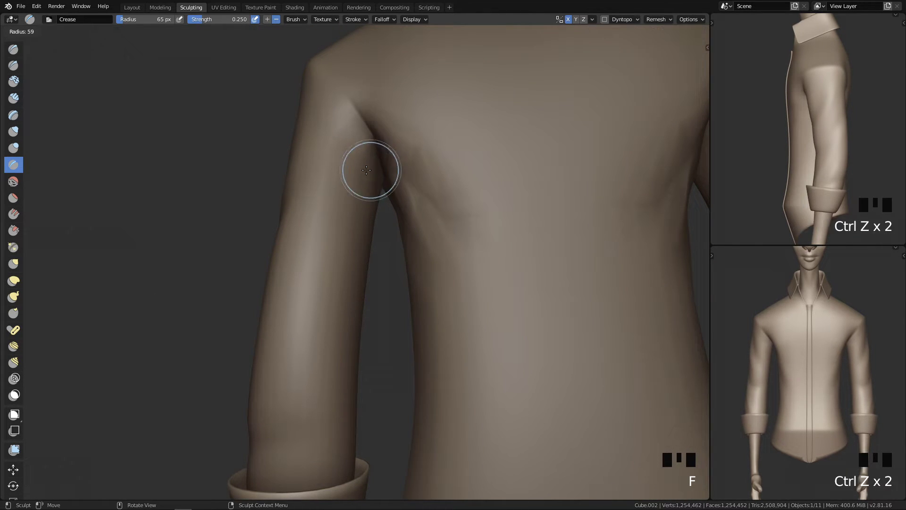
left_click(364, 204)
left_click(370, 153)
Carve a fold across the back of the upper sleeve with a 92 px brush radius
middle_click_drag(371, 252, 408, 242)
key("f")
left_click(373, 137)
middle_click_drag(373, 136, 429, 191)
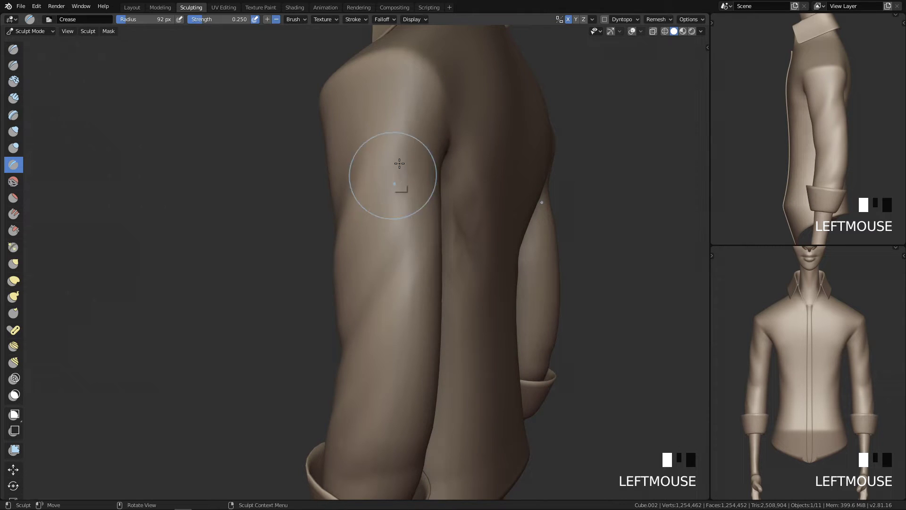
key("q")
key("q")
middle_click_drag(655, 132, 480, 422, "ctrl")
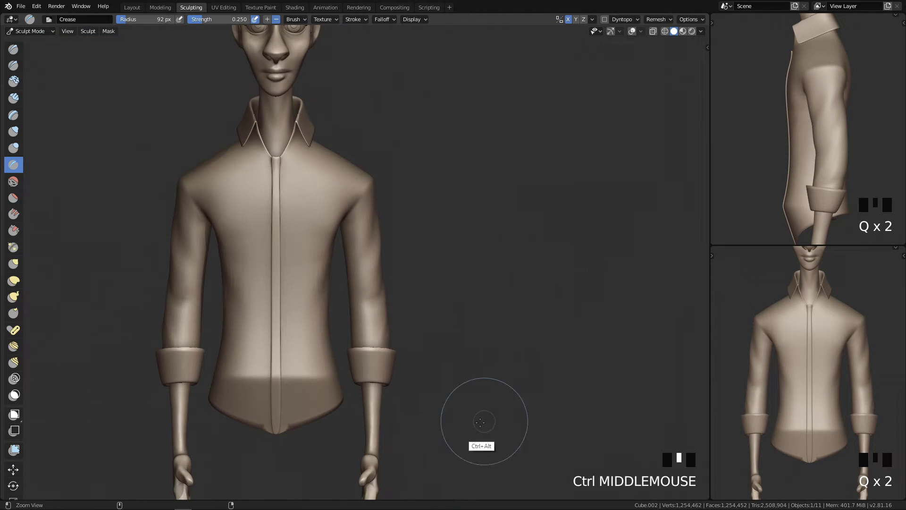
Crease the inner side of the sleeve below the armpit with a 65 px brush radius
middle_click_drag(418, 419, 450, 276, "shift")
middle_click_drag(377, 216, 401, 207)
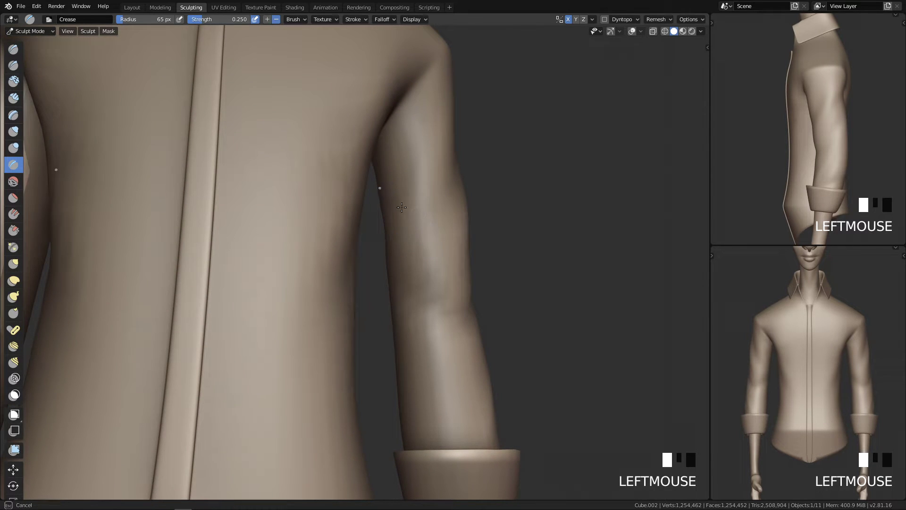
middle_click_drag(393, 283, 476, 288)
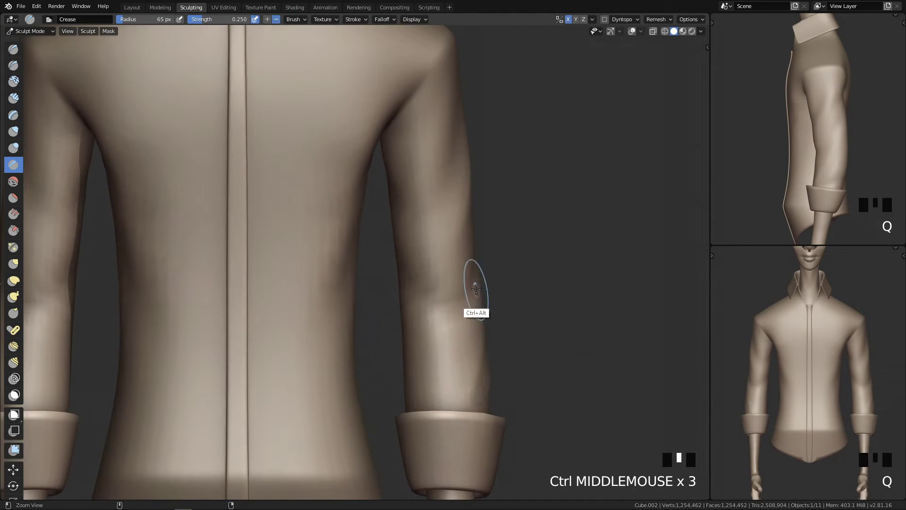
middle_click_drag(470, 379, 432, 258, "shift")
middle_click_drag(432, 319, 415, 231, "shift")
Bulge the lower sleeve above the cuff with inverted Crease strokes at a 110 px radius
mouse_move(333, 175)
middle_mouse_down("ctrl")
mouse_move(405, 259)
mouse_move(401, 243)
middle_mouse_up("ctrl")
key("f")
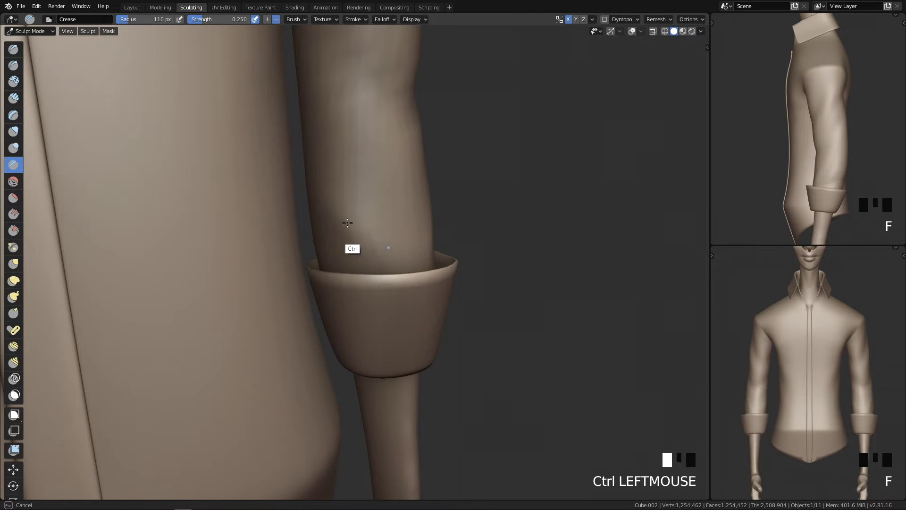
middle_click_drag(546, 178, 284, 132, "shift")
middle_click_drag(369, 197, 376, 259)
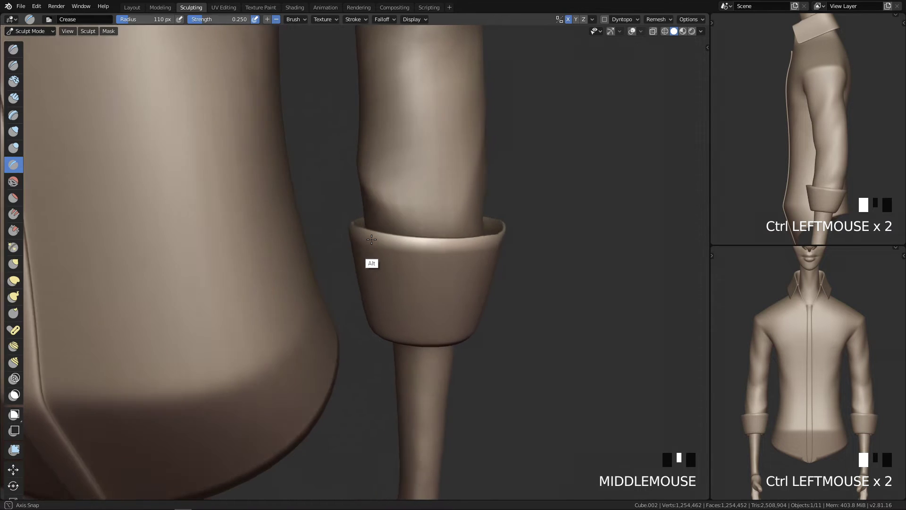
key("q")
Try inverted Crease strokes around the sleeve just above the cuff with an 80 px radius, and undo them
left_click(502, 299)
mouse_move(501, 299)
middle_mouse_down("ctrl")
mouse_move(487, 452)
mouse_move(474, 388)
mouse_move(491, 297)
mouse_move(481, 255)
mouse_move(459, 231)
middle_mouse_up("ctrl")
key("f")
left_click(441, 249)
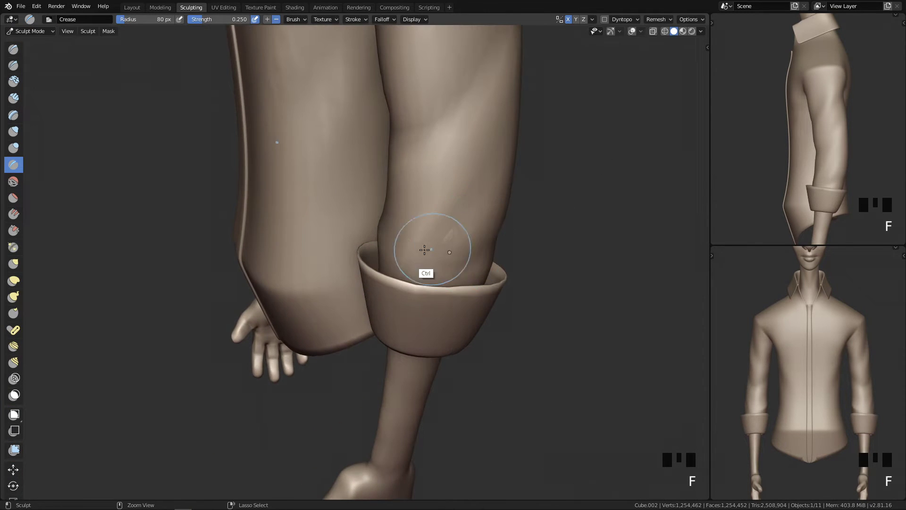
left_click_drag(420, 264, 521, 221, "ctrl")
middle_click_drag(409, 279, 440, 394, "ctrl")
middle_click_drag(412, 341, 472, 236, "ctrl")
mouse_move(472, 236)
middle_mouse_down()
mouse_move(479, 191)
mouse_move(479, 241)
mouse_move(456, 203)
mouse_move(417, 197)
middle_mouse_up()
key("ctrl+z")
key("ctrl+z")
key("ctrl+z")
key("ctrl+z")
Build up the outer side of the lower sleeve above the cuff with inverted 80 px Crease strokes
left_click(411, 206)
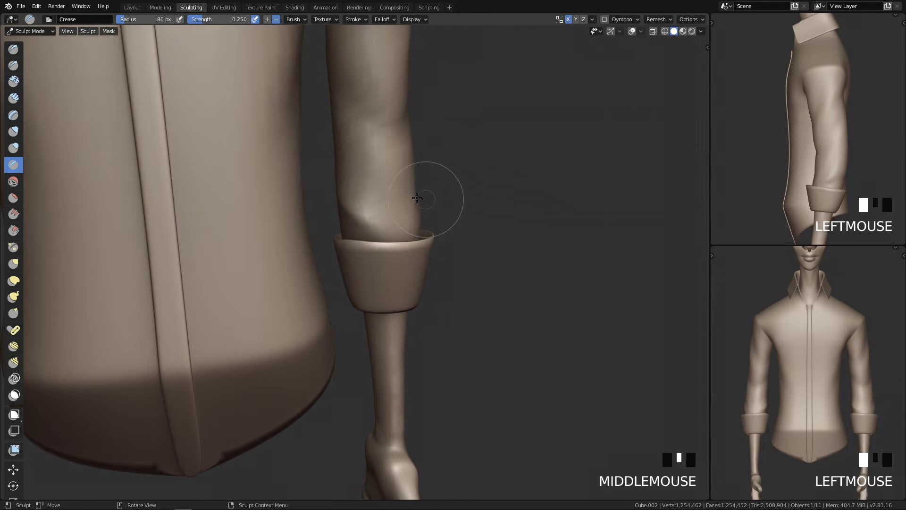
left_click(461, 246)
middle_click_drag(461, 247, 390, 265, "ctrl")
left_click_drag(419, 201, 428, 191, "ctrl")
left_click_drag(409, 212, 384, 241, "ctrl")
middle_click_drag(383, 242, 518, 247)
Raise folds along the back of the sleeve with inverted Crease strokes at the 80 px radius
key("q")
mouse_move(495, 289)
middle_mouse_down()
mouse_move(409, 308)
mouse_move(395, 288)
middle_mouse_up()
left_click_drag(399, 210, 317, 286, "ctrl")
mouse_move(317, 286)
middle_mouse_down()
mouse_move(564, 264)
mouse_move(493, 354)
mouse_move(481, 254)
mouse_move(469, 263)
mouse_move(363, 202)
mouse_move(366, 223)
middle_mouse_up()
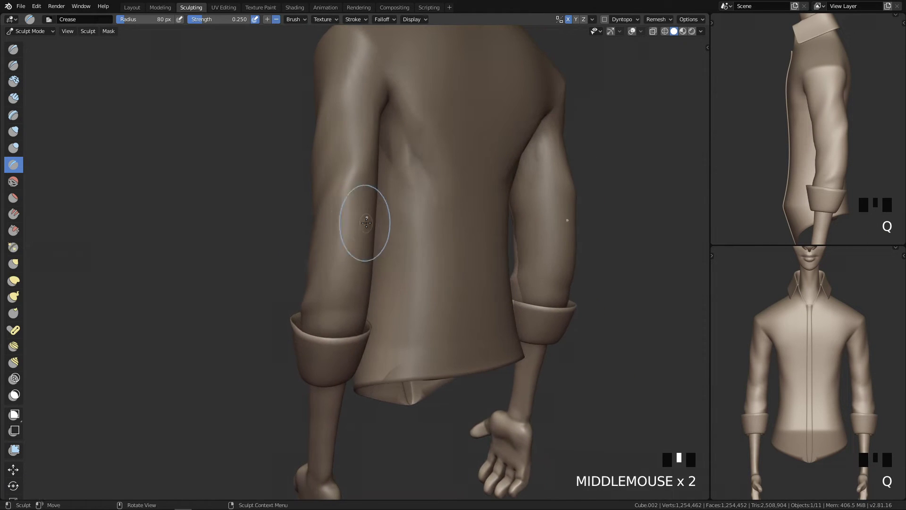
left_click_drag(366, 223, 389, 238, "ctrl")
middle_click_drag(389, 238, 344, 250)
Refine the folds on the inner back of the sleeve near the elbow with a 66 px brush radius
mouse_move(347, 210)
middle_mouse_down()
mouse_move(304, 208)
mouse_move(347, 263)
mouse_move(338, 202)
middle_mouse_up()
key("f")
left_click(329, 185)
mouse_move(343, 206)
left_mouse_down()
mouse_move(339, 192)
mouse_move(353, 201)
left_mouse_up()
key("ctrl+z")
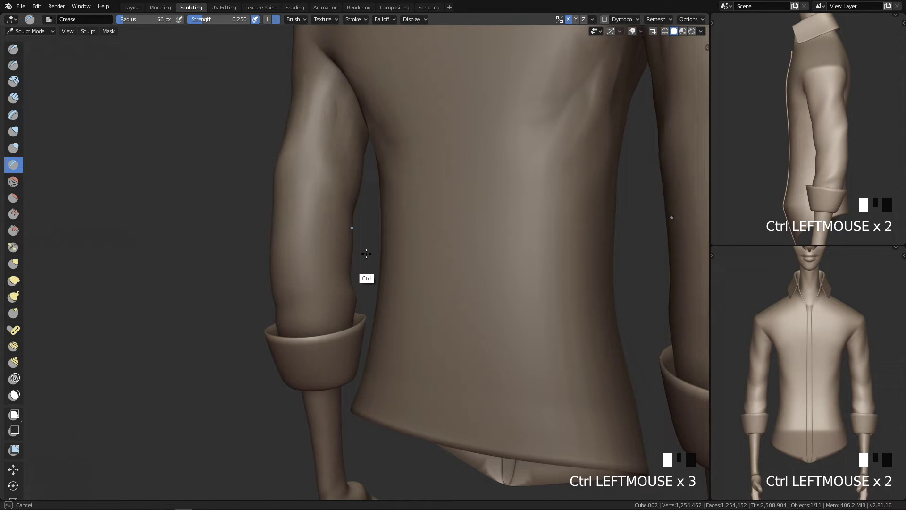
middle_click_drag(361, 245, 390, 223)
left_click_drag(361, 256, 348, 228)
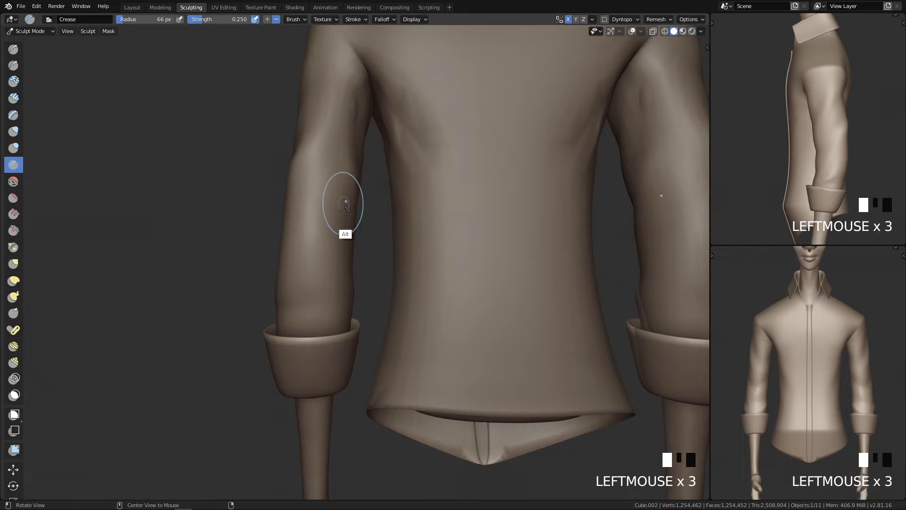
middle_click_drag(343, 197, 334, 188)
Reduce the Crease brush radius to 53 px and work on the front of the upper sleeve
mouse_move(333, 323)
middle_mouse_down()
mouse_move(374, 319)
mouse_move(467, 267)
mouse_move(440, 472)
mouse_move(445, 326)
mouse_move(404, 326)
mouse_move(420, 228)
mouse_move(457, 398)
mouse_move(445, 374)
mouse_move(439, 439)
mouse_move(477, 293)
mouse_move(576, 318)
mouse_move(515, 243)
middle_mouse_up()
left_click(401, 233)
middle_click_drag(478, 173, 447, 227, "shift")
key("f")
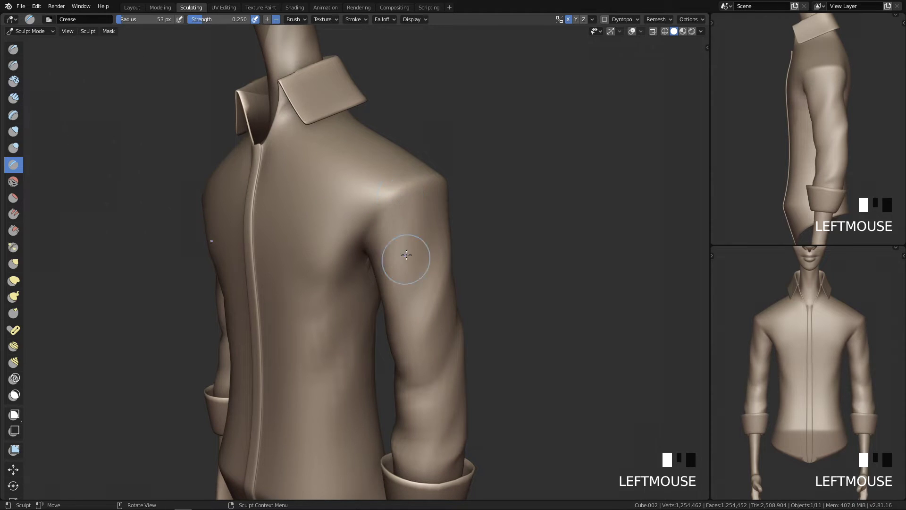
Switch to the Draw sculpt brush, set its radius to 72 px, and undo the trial strokes on the upper sleeve
left_click(13, 50)
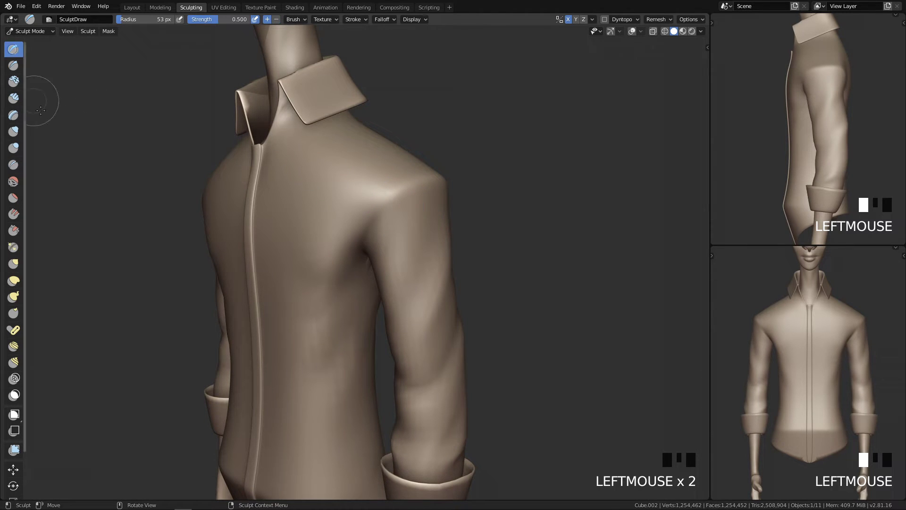
middle_click_drag(405, 212, 411, 221, "ctrl")
key("ctrl+z")
key("f")
key("ctrl+z")
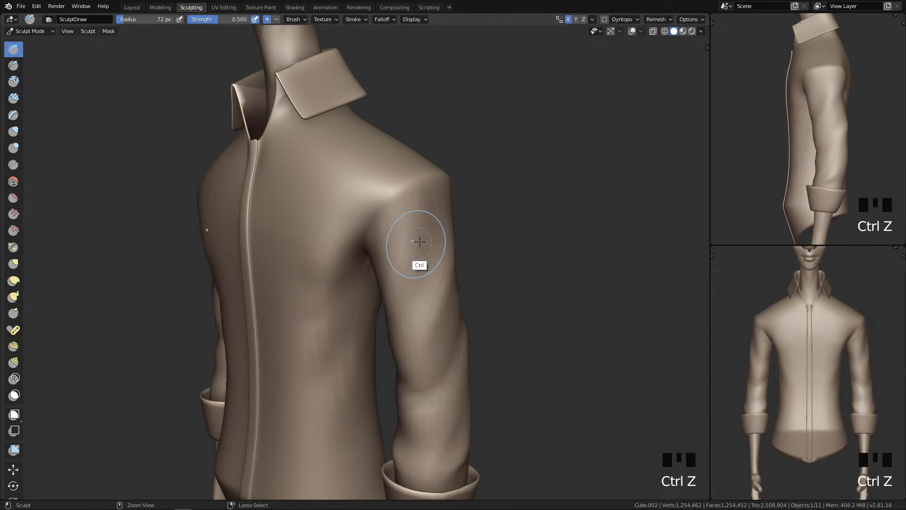
Draw folds down the upper sleeve with the Draw brush, increasing its radius from 30 px to 37 px
left_click_drag(410, 194, 408, 235)
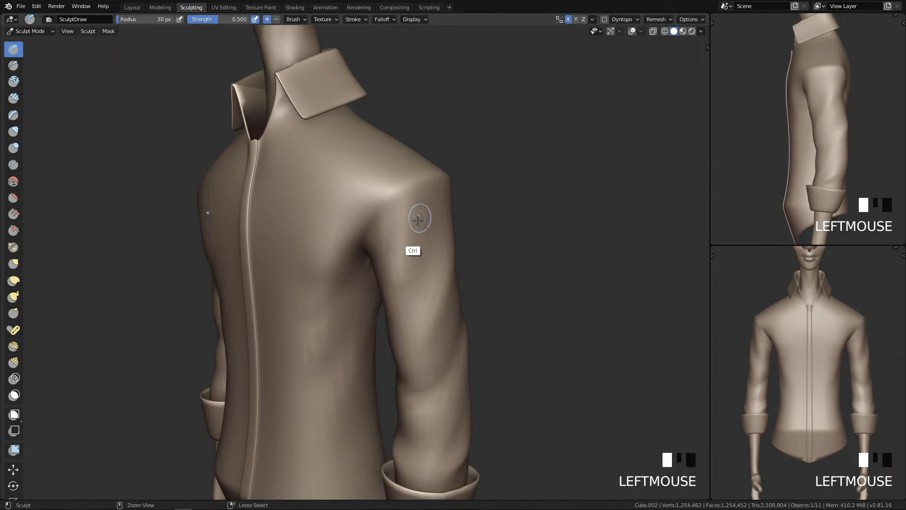
middle_click_drag(418, 221, 393, 225, "alt")
middle_click_drag(386, 230, 397, 223)
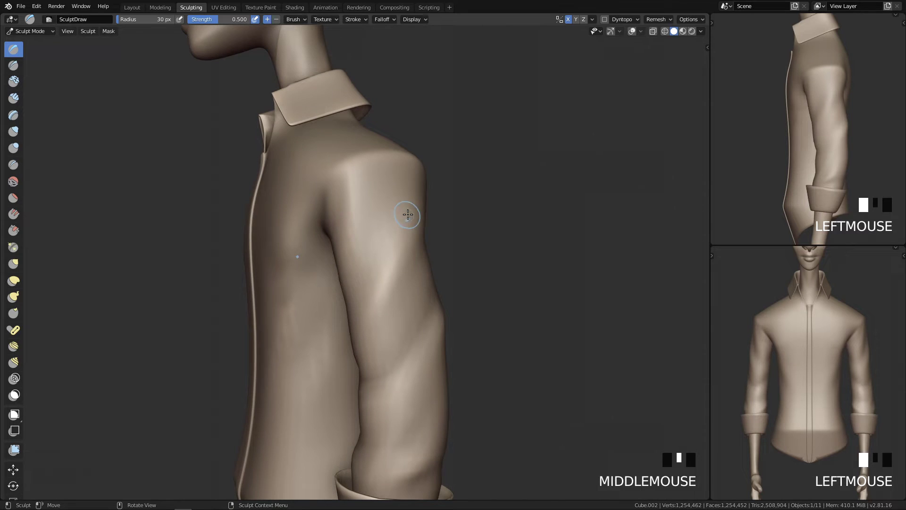
key("f")
left_click(446, 196)
middle_click_drag(448, 191, 456, 195)
key("f")
left_click(446, 194)
left_click_drag(402, 188, 385, 285)
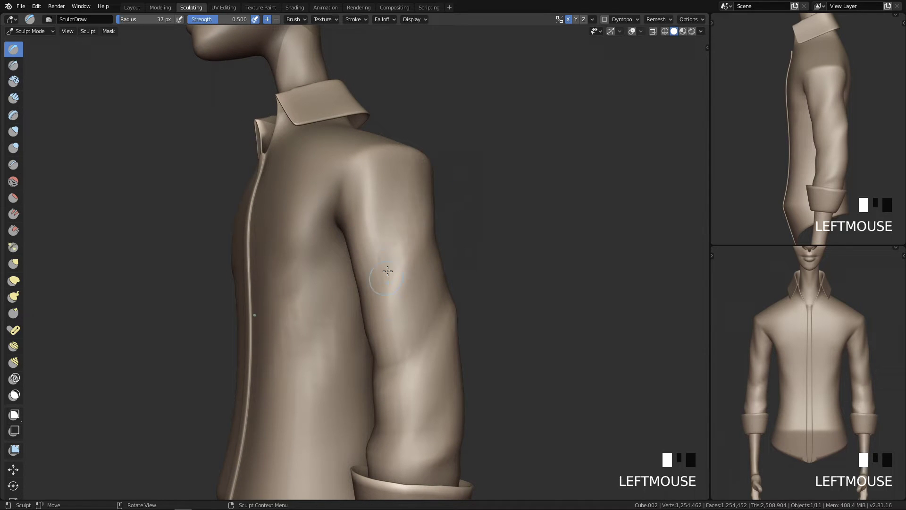
key("ctrl+z")
left_click_drag(401, 235, 396, 299)
Set the Draw brush radius to 60 px and carve inverted strokes across the side of the torso
mouse_move(397, 299)
middle_mouse_down()
mouse_move(519, 244)
mouse_move(510, 279)
mouse_move(489, 191)
mouse_move(439, 278)
mouse_move(396, 204)
middle_mouse_up()
key("q")
middle_click_drag(399, 195, 458, 277, "shift")
middle_click_drag(435, 222, 445, 214)
key("f")
left_click(457, 203)
mouse_move(422, 198)
left_mouse_down("ctrl")
mouse_move(390, 227)
mouse_move(413, 241)
left_mouse_up("ctrl")
mouse_move(536, 202)
middle_mouse_down("shift")
mouse_move(530, 182)
mouse_move(488, 198)
mouse_move(404, 202)
mouse_move(435, 236)
mouse_move(465, 239)
middle_mouse_up("shift")
left_click_drag(465, 264, 470, 282, "ctrl")
key("ctrl+z")
key("f")
left_click(435, 252)
mouse_move(400, 240)
left_mouse_down("ctrl")
mouse_move(467, 272)
mouse_move(509, 277)
left_mouse_up("ctrl")
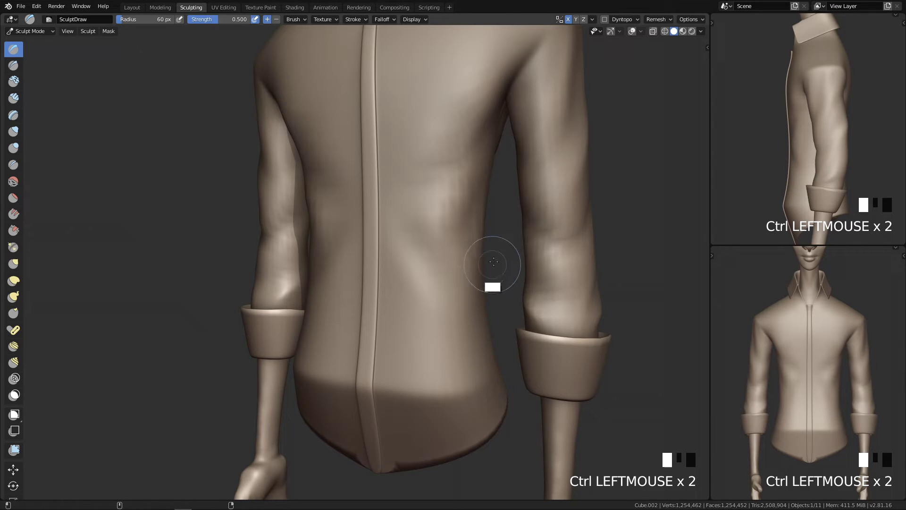
Carve a waistline fold across the lower shirt front with inverted Draw strokes at the 60 px radius
mouse_move(502, 307)
middle_mouse_down("ctrl")
mouse_move(493, 349)
mouse_move(495, 330)
middle_mouse_up("ctrl")
key("f")
mouse_move(500, 299)
left_mouse_down("ctrl")
mouse_move(477, 341)
mouse_move(453, 325)
left_mouse_up("ctrl")
key("ctrl+z")
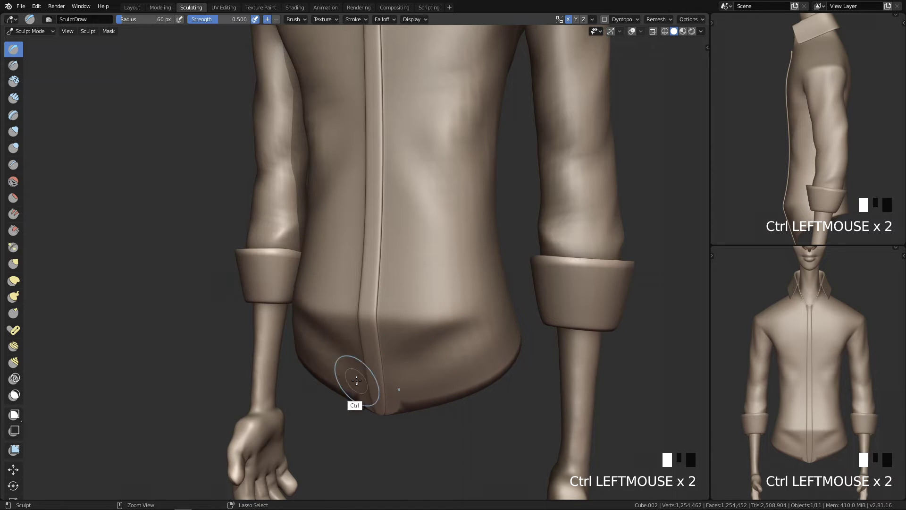
middle_click_drag(446, 305, 424, 362)
mouse_move(425, 362)
left_mouse_down("ctrl")
mouse_move(429, 356)
mouse_move(377, 368)
left_mouse_up("ctrl")
Smooth the waistline fold and the shirt surface on both sides of it, out from the placket
left_click_drag(453, 326, 425, 330, "shift")
mouse_move(467, 311)
left_mouse_down("shift")
mouse_move(405, 329)
mouse_move(425, 334)
left_mouse_up("shift")
left_click_drag(377, 336, 415, 337, "shift")
left_click_drag(378, 335, 411, 337, "shift")
mouse_move(401, 338)
left_mouse_down("shift")
mouse_move(380, 335)
mouse_move(415, 342)
left_mouse_up("shift")
mouse_move(452, 353)
middle_mouse_down()
mouse_move(462, 299)
mouse_move(472, 303)
middle_mouse_up()
mouse_move(418, 284)
left_mouse_down("shift")
mouse_move(414, 304)
mouse_move(372, 289)
mouse_move(410, 302)
left_mouse_up("shift")
left_click_drag(368, 287, 447, 283, "shift")
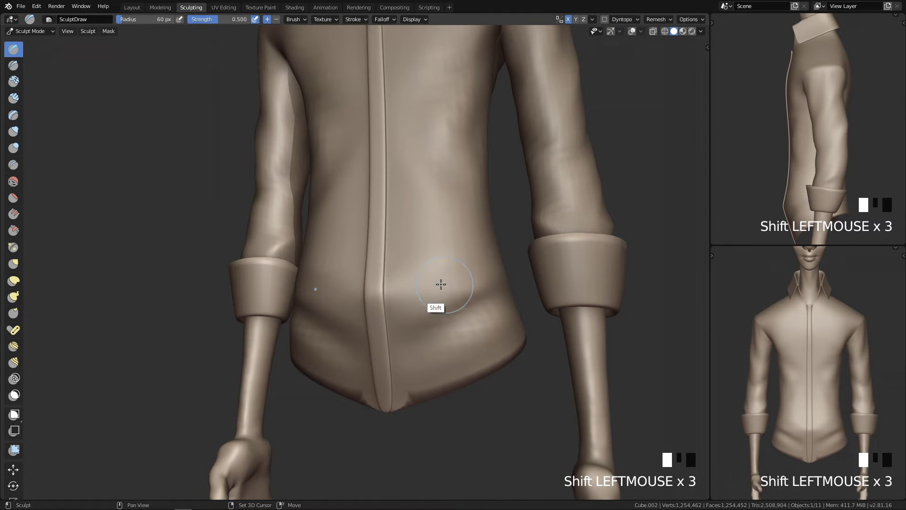
Try building up the lower shirt front beside the placket with a 101 px Draw brush radius
middle_click_drag(614, 275, 471, 306, "ctrl")
key("f")
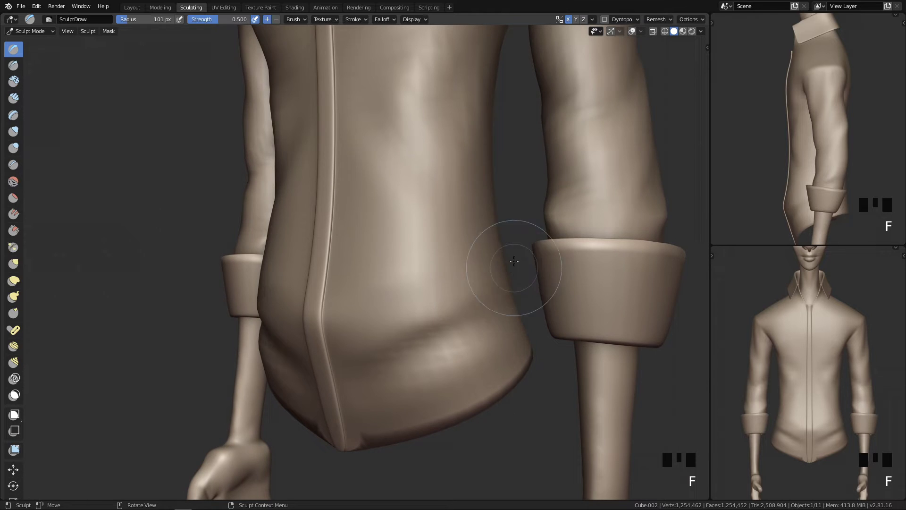
left_click(492, 265)
middle_click_drag(492, 265, 503, 283)
left_click_drag(349, 378, 364, 364)
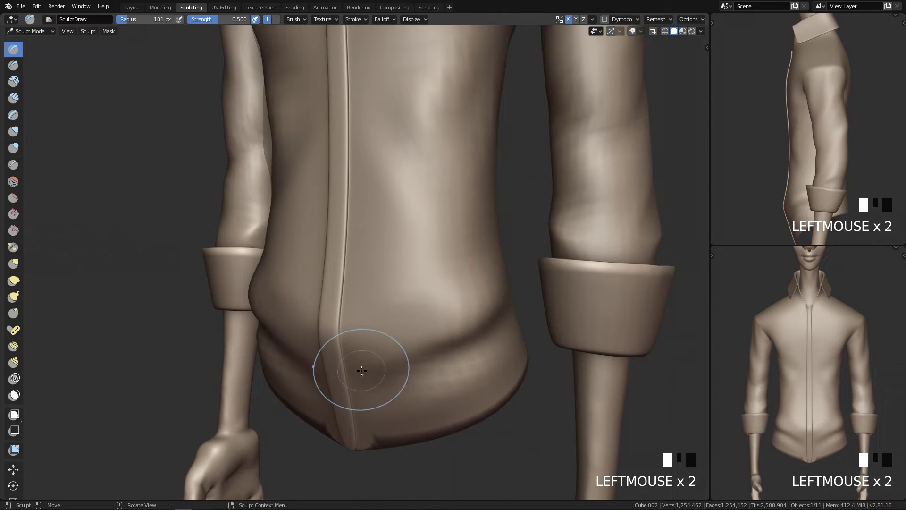
key("ctrl+z")
key("ctrl+z")
key("ctrl+z")
Resize the Draw brush and build up the lower side of the shirt along the waistline fold
mouse_move(370, 348)
middle_mouse_down()
mouse_move(455, 347)
mouse_move(456, 324)
middle_mouse_up()
key("f")
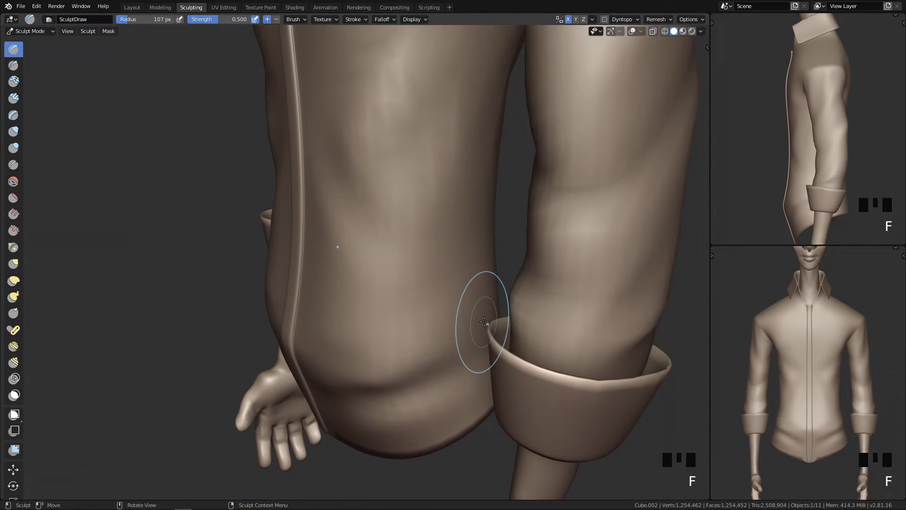
left_click(455, 332)
left_click_drag(439, 392, 397, 389)
mouse_move(382, 376)
middle_mouse_down()
mouse_move(429, 376)
mouse_move(453, 350)
middle_mouse_up()
Set the brush radius to 60 px and press in the area above the waistline fold with inverted Draw strokes
key("f")
left_click(501, 309)
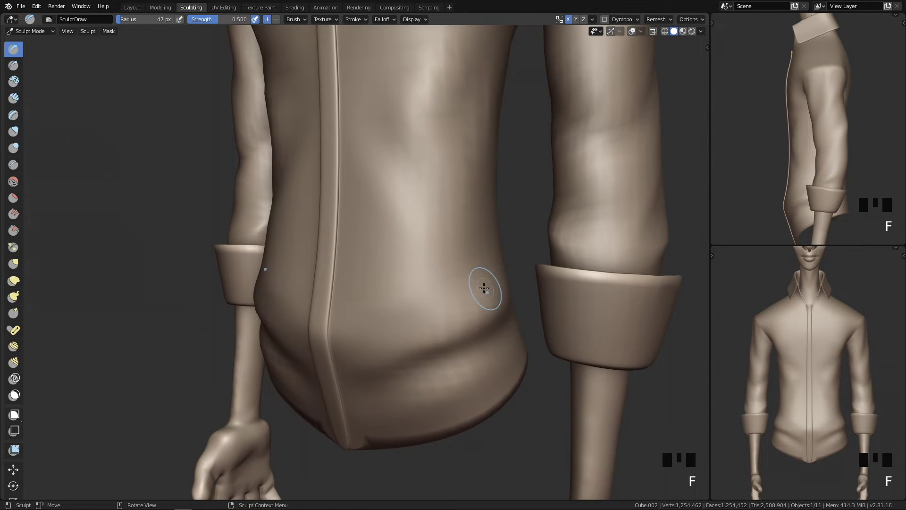
key("f")
left_click(516, 256, "ctrl")
left_click(457, 283, "ctrl")
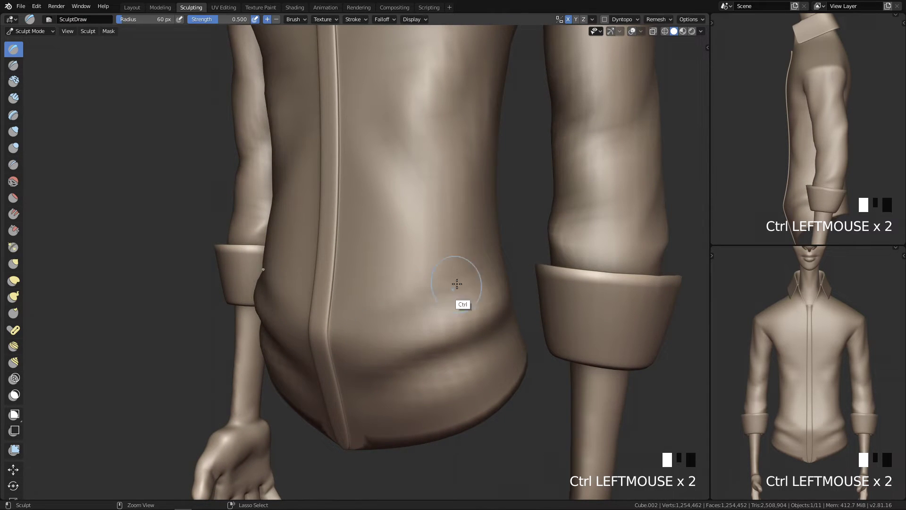
middle_click_drag(345, 354, 486, 303, "shift")
left_click(423, 317, "ctrl")
Set the Draw brush radius to 67 px and raise a diagonal fold from the side of the waist toward the front hem
key("f")
left_click(525, 306)
left_click_drag(536, 279, 372, 402)
key("ctrl+z")
left_click_drag(538, 279, 328, 431)
mouse_move(444, 338)
middle_mouse_down()
mouse_move(443, 313)
mouse_move(441, 347)
mouse_move(444, 332)
middle_mouse_up()
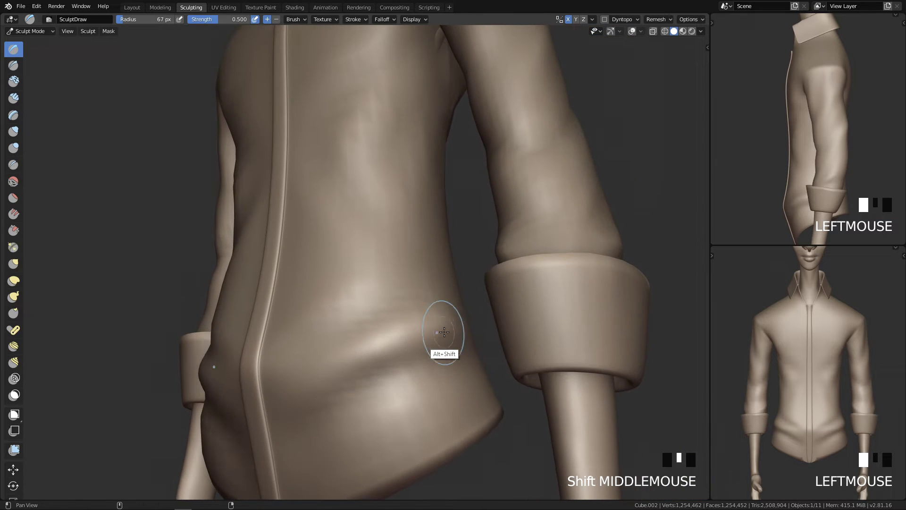
Increase the brush radius to 139 px and broaden the hollows on the shirt front with inverted Draw strokes
key("f")
left_click(391, 215, "ctrl")
left_click(324, 278, "ctrl")
left_click(318, 301, "ctrl")
middle_click_drag(353, 320, 381, 196, "ctrl")
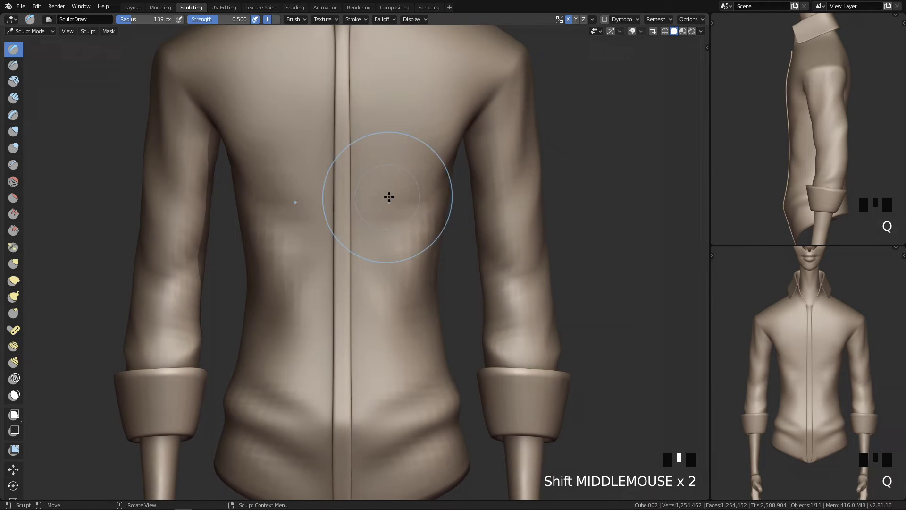
Reduce the brush size and carve inverted Draw strokes down the side of the chest below the armpit
key("f")
left_click(383, 297)
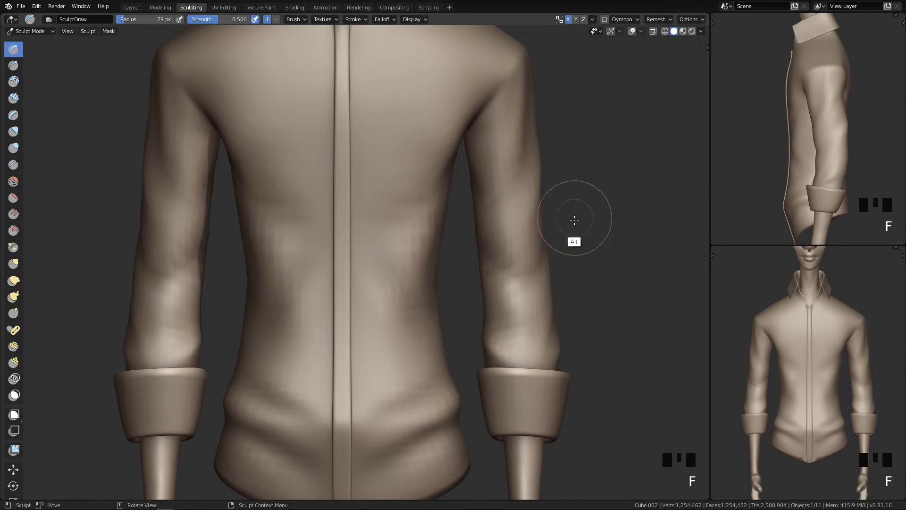
left_click(511, 208)
middle_click_drag(585, 186, 454, 192)
key("f")
left_click(507, 179)
left_click_drag(477, 147, 467, 193, "ctrl")
left_click_drag(476, 153, 462, 234, "ctrl")
Smooth the side of the torso front and set the Draw brush radius to 62 px
middle_click_drag(430, 275, 435, 257)
left_click(384, 253, "shift")
left_click(395, 283, "shift")
key("f")
left_click(372, 273)
middle_click_drag(386, 288, 468, 283, "shift")
Try an inverted Draw stroke from the side of the chest toward the sleeve
mouse_move(484, 199)
left_mouse_down("ctrl")
mouse_move(438, 219)
mouse_move(546, 162)
left_mouse_up("ctrl")
key("ctrl+z")
key("ctrl+z")
key("ctrl+z")
key("ctrl+z")
Carve inverted Draw strokes across the midriff beside the placket, using 62 px and 30 px brush radii
middle_click_drag(490, 236, 415, 233)
left_click_drag(415, 232, 431, 274, "ctrl")
middle_click_drag(415, 296, 407, 241, "shift")
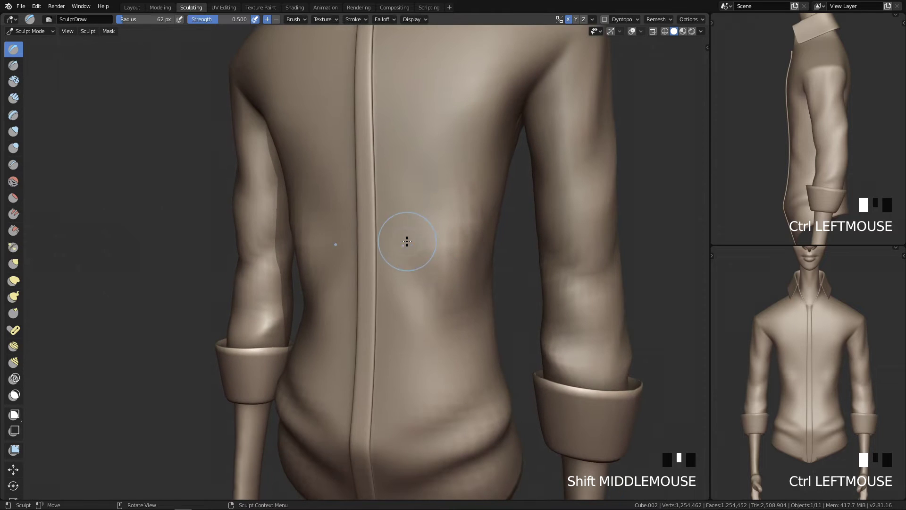
mouse_move(398, 231)
left_mouse_down("ctrl")
mouse_move(390, 208)
mouse_move(456, 232)
left_mouse_up("ctrl")
key("f")
left_click(416, 208, "ctrl")
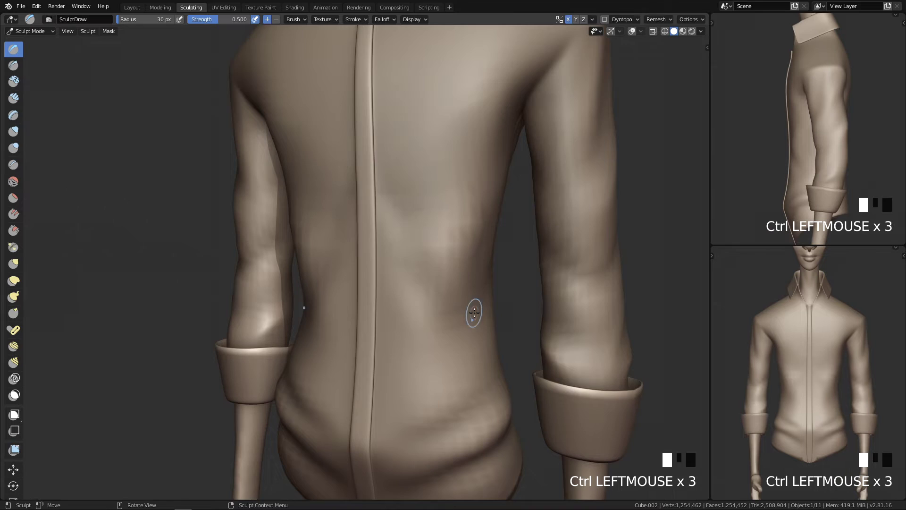
middle_click_drag(474, 313, 440, 266, "shift")
Set the brush radius to 70 px and deepen the midriff folds with further inverted Draw strokes
key("f")
left_click(468, 260, "ctrl")
left_click_drag(392, 247, 436, 271, "ctrl")
left_click_drag(399, 262, 458, 256, "ctrl")
mouse_move(342, 385)
middle_mouse_down("shift")
mouse_move(428, 328)
mouse_move(412, 305)
middle_mouse_up("shift")
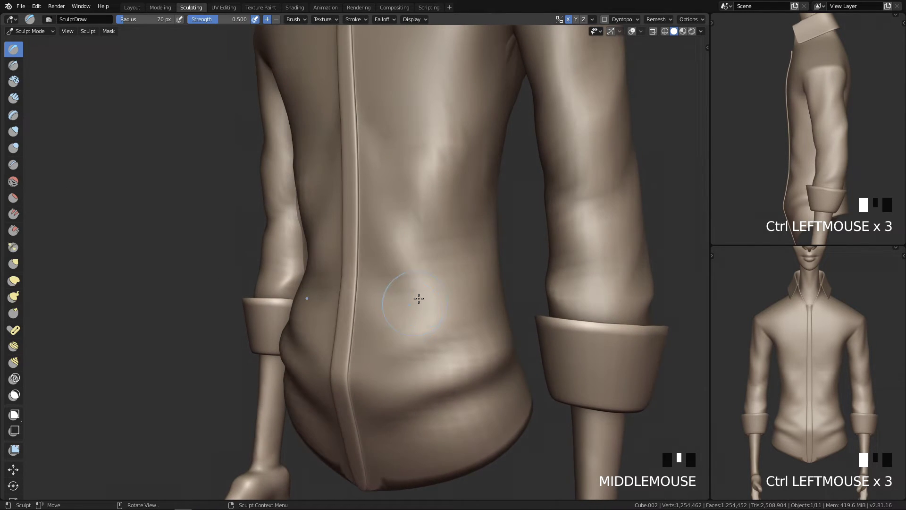
left_click(501, 293, "ctrl")
left_click(489, 256, "ctrl")
Raise a short fold across the midriff beside the placket with the Draw brush and smooth it
mouse_move(386, 238)
left_mouse_down()
mouse_move(437, 246)
mouse_move(427, 226)
left_mouse_up()
left_click(410, 236)
left_click(397, 234, "shift")
mouse_move(427, 226)
middle_mouse_down("shift")
mouse_move(431, 279)
mouse_move(525, 273)
mouse_move(487, 356)
mouse_move(499, 271)
mouse_move(479, 303)
middle_mouse_up("shift")
Set the Draw brush radius to 34 px and add small strokes on the torso front
key("f")
left_click(480, 324)
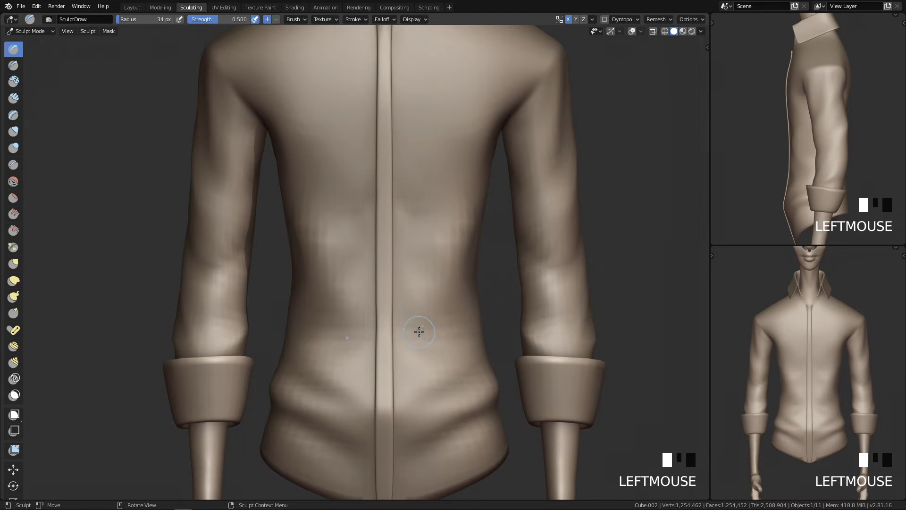
left_click(461, 259)
mouse_move(461, 259)
middle_mouse_down("shift")
mouse_move(469, 259)
mouse_move(460, 247)
middle_mouse_up("shift")
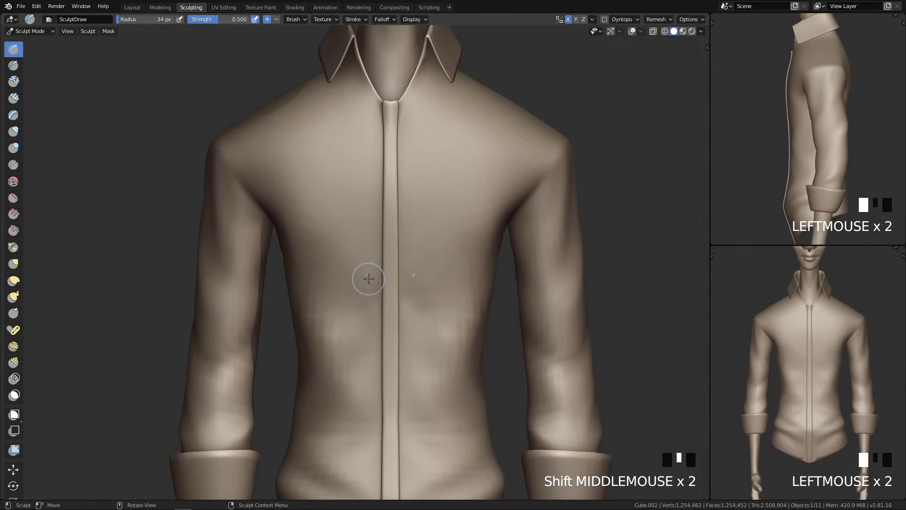
Try Draw strokes beside the placket and across the upper chest with the 34 px radius
left_click_drag(364, 275, 383, 264)
key("ctrl+z")
left_click(364, 304)
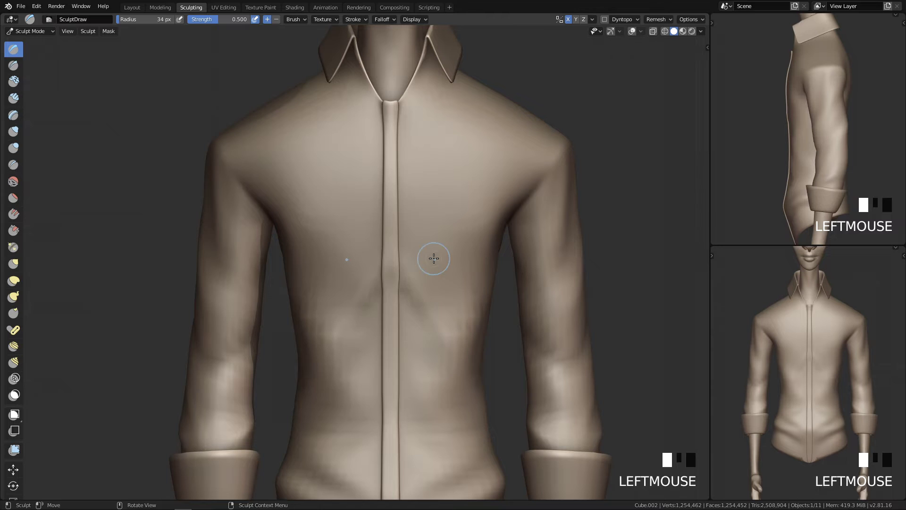
key("ctrl+z")
left_click_drag(447, 150, 472, 147)
key("ctrl+z")
left_click_drag(404, 192, 501, 174)
key("ctrl+z")
Raise folds across the chest from the placket toward the armpits, reducing the Draw brush radius to 25 px
mouse_move(402, 192)
left_mouse_down()
mouse_move(474, 150)
mouse_move(404, 202)
left_mouse_up()
key("f")
left_click(423, 194)
key("ctrl+z")
key("ctrl+z")
key("f")
left_click(429, 194)
mouse_move(408, 191)
left_mouse_down()
mouse_move(453, 189)
mouse_move(435, 194)
mouse_move(443, 247)
mouse_move(382, 294)
left_mouse_up()
key("ctrl+z")
key("f")
left_click(414, 229)
left_click(382, 207)
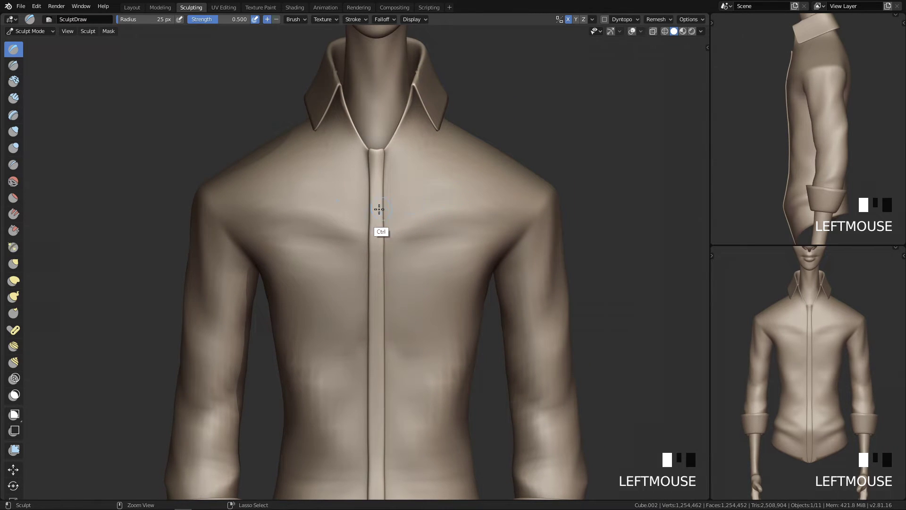
Carve inverted Draw strokes above the chest folds, increasing the radius to 60 px, and smooth the result
left_click_drag(377, 204, 518, 188, "ctrl")
key("f")
left_click(424, 198)
left_click_drag(401, 207, 453, 203, "ctrl")
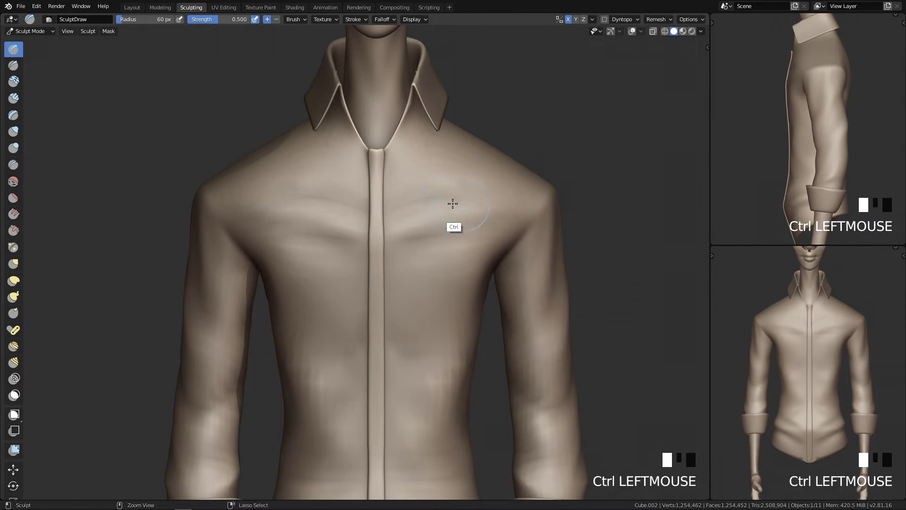
mouse_move(399, 196)
left_mouse_down("shift")
mouse_move(433, 186)
mouse_move(461, 219)
left_mouse_up("shift")
Try additional Draw strokes on the shirt front with brush radii of 30 px and 25 px
key("f")
middle_click_drag(417, 239, 446, 280, "shift")
key("f")
left_click(441, 246)
mouse_move(456, 228)
middle_mouse_down("shift")
mouse_move(451, 255)
mouse_move(475, 225)
middle_mouse_up("shift")
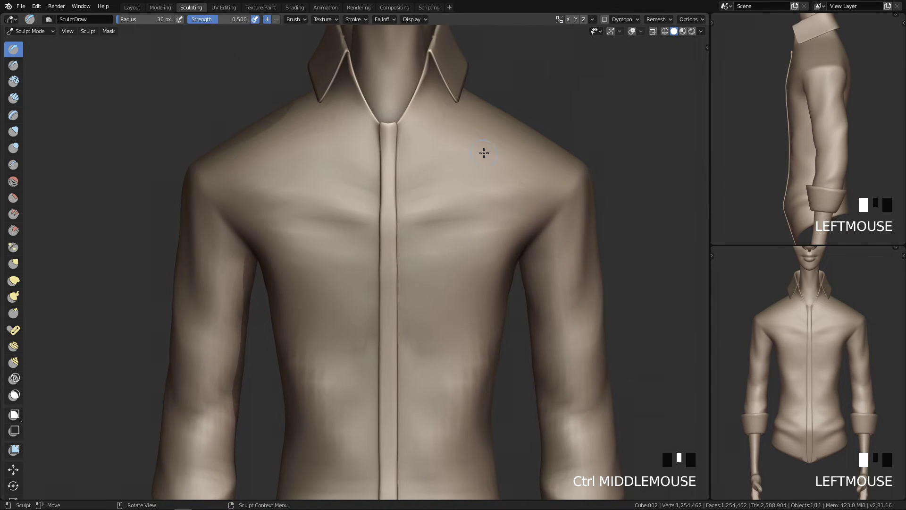
key("ctrl+z")
key("f")
left_click(427, 283)
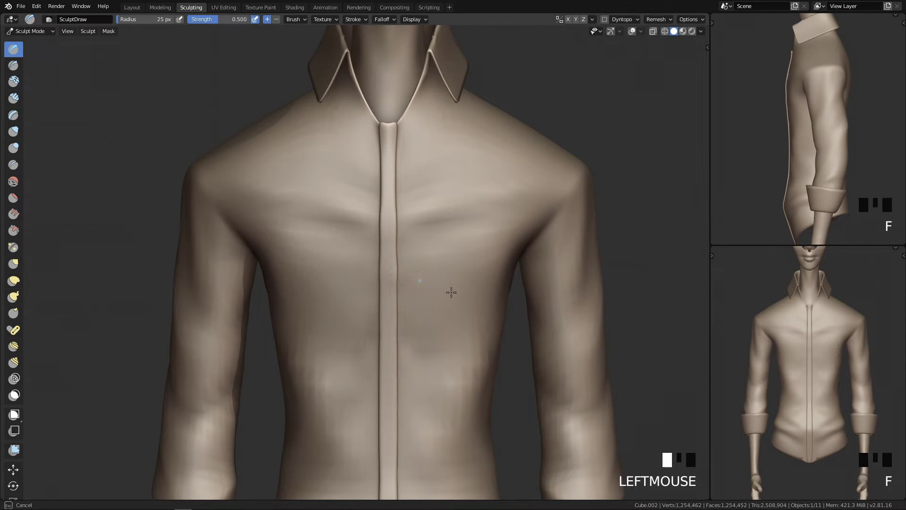
key("f")
left_click(453, 283)
key("ctrl+z")
Set the Draw brush radius to 34 px and add a fold beside the placket below the chest
key("f")
middle_click_drag(429, 302, 405, 269, "ctrl")
left_click(397, 269)
key("f")
left_click(481, 302)
left_click(504, 313)
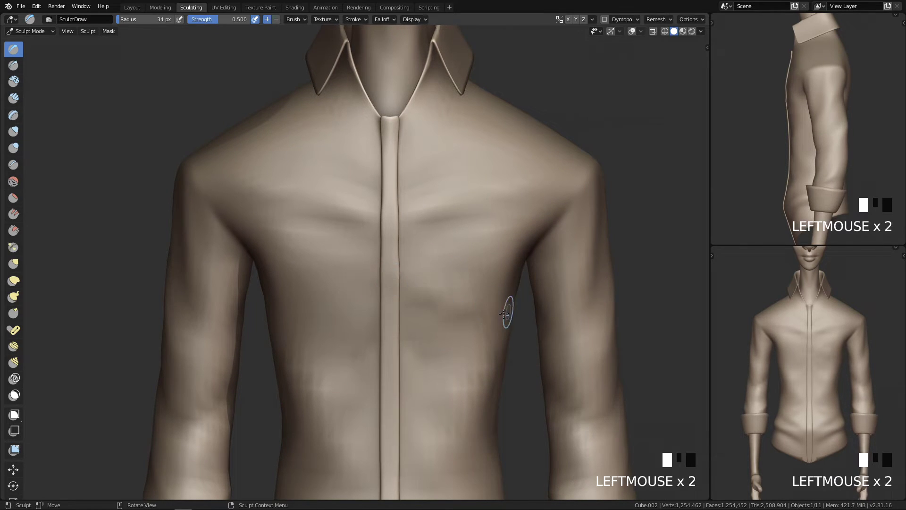
key("ctrl+z")
left_click(444, 285)
left_click(429, 297)
Smooth the fold beside the placket and touch it up with another Draw stroke
left_click(410, 296, "shift")
left_click(407, 282, "shift")
left_click(424, 292)
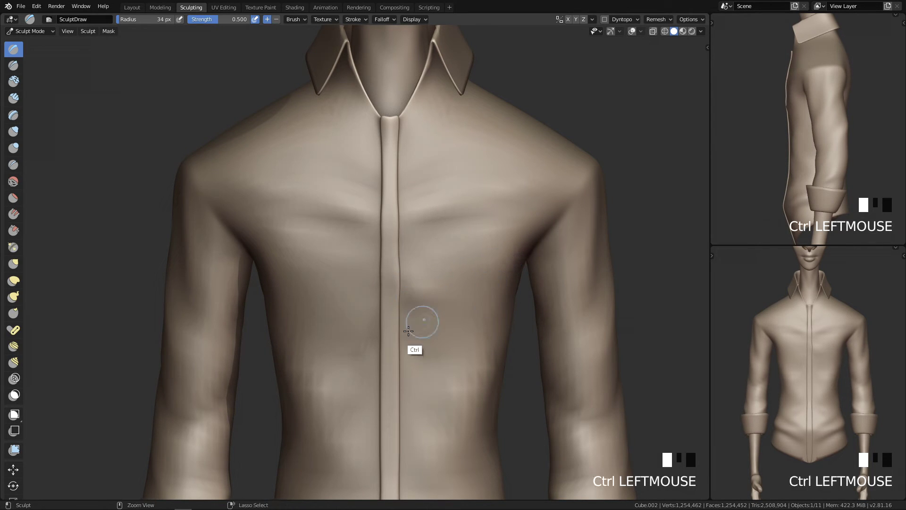
Add Draw strokes to the folds beside the placket below the chest, reducing the brush radius to 16 px
left_click(453, 293, "ctrl")
mouse_move(371, 283)
left_mouse_down()
mouse_move(351, 266)
mouse_move(394, 279)
left_mouse_up()
key("f")
left_click(354, 259)
left_click(385, 270)
key("f")
key("f")
left_click(384, 281)
left_click_drag(322, 263, 296, 250)
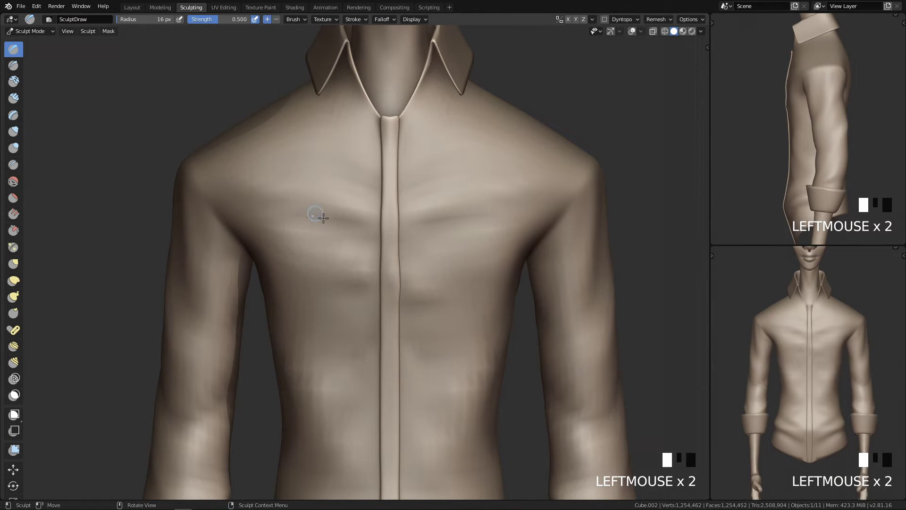
Carve inverted Draw strokes under the folds below the chest, set the radius to 40 px, and smooth the area
left_click(374, 310, "ctrl")
left_click(385, 310, "ctrl")
key("f")
left_click(363, 292, "ctrl")
left_click(312, 293, "shift")
left_click(309, 293, "shift")
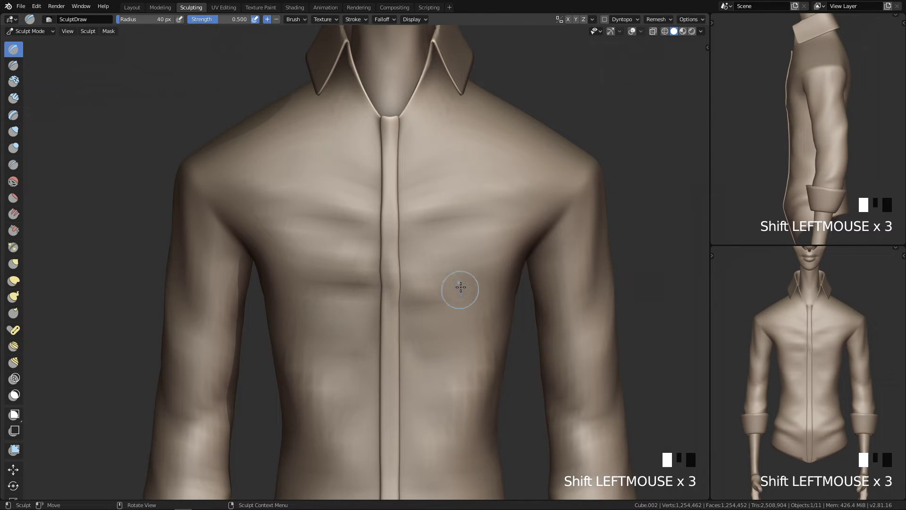
left_click_drag(332, 283, 366, 329, "shift")
Try a Draw stroke on the shirt front, undo it, and add another across the chest at 24 px radius
key("f")
left_click(475, 265)
key("ctrl+z")
left_click(470, 231)
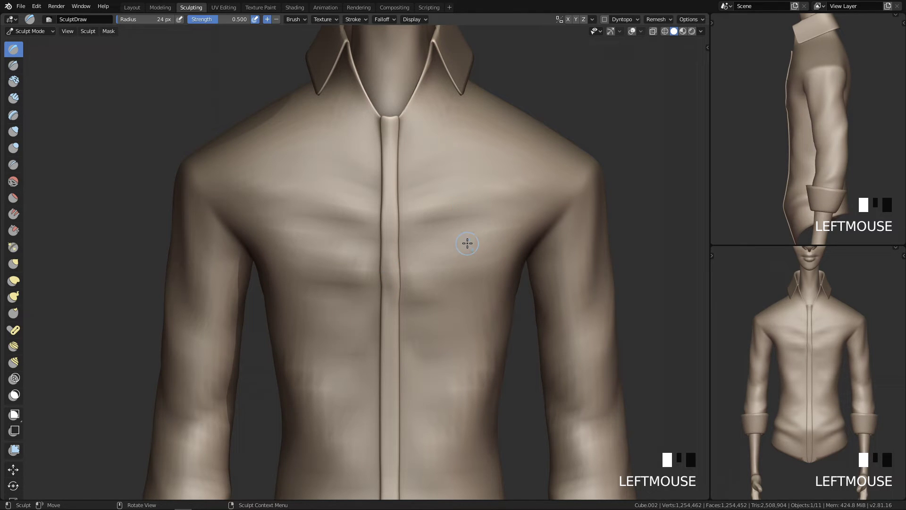
Switch to the Crease brush, set its radius to 75 px, and crease the fold running sideways below the chest
key("shift+c")
key("f")
left_click(462, 283)
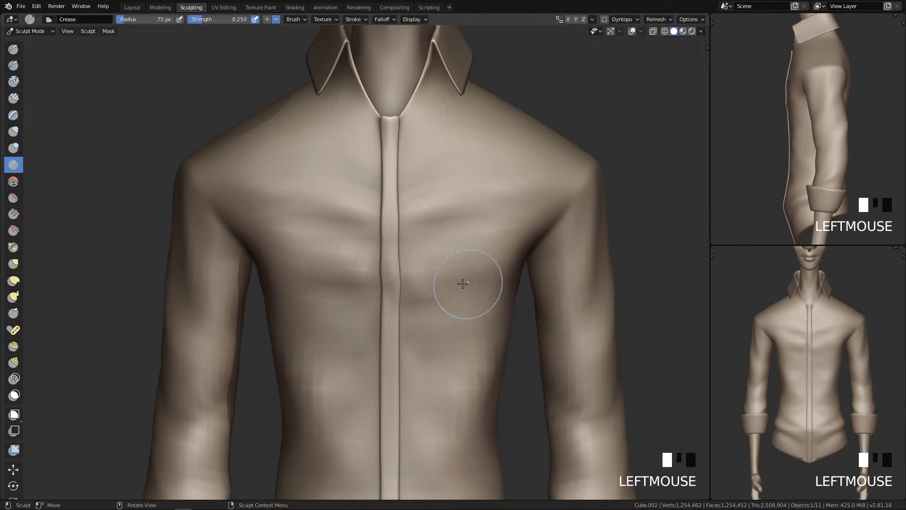
left_click_drag(440, 282, 520, 284)
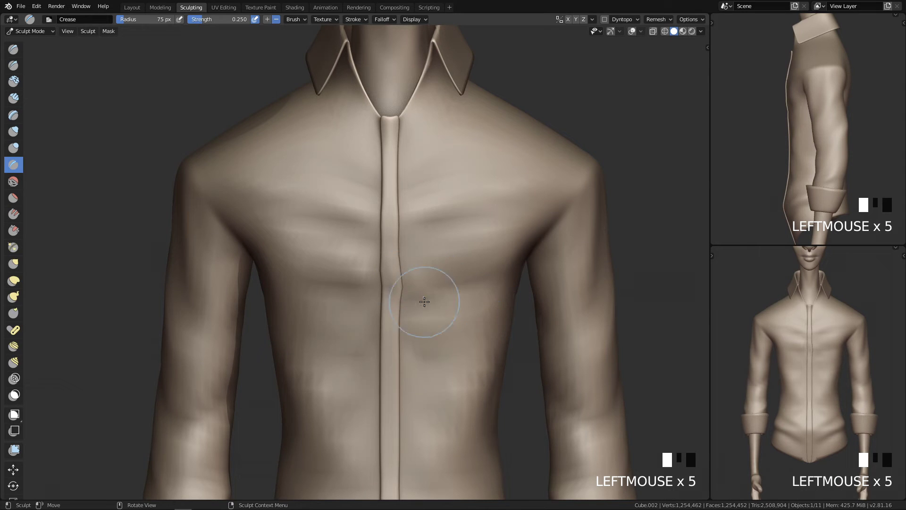
Set the Crease brush radius to 58 px and smooth the folds next to the placket
middle_click_drag(447, 268, 427, 391, "ctrl")
middle_click_drag(427, 278, 404, 399, "ctrl")
middle_click_drag(431, 351, 389, 350)
middle_click_drag(394, 351, 411, 269, "ctrl")
middle_click_drag(408, 274, 461, 277)
middle_click_drag(393, 330, 378, 269, "ctrl")
key("f")
left_click(371, 267)
left_click_drag(366, 274, 321, 274, "shift")
Turn on X mirror symmetry and add Crease strokes beneath the collar point
middle_click_drag(467, 288, 415, 249)
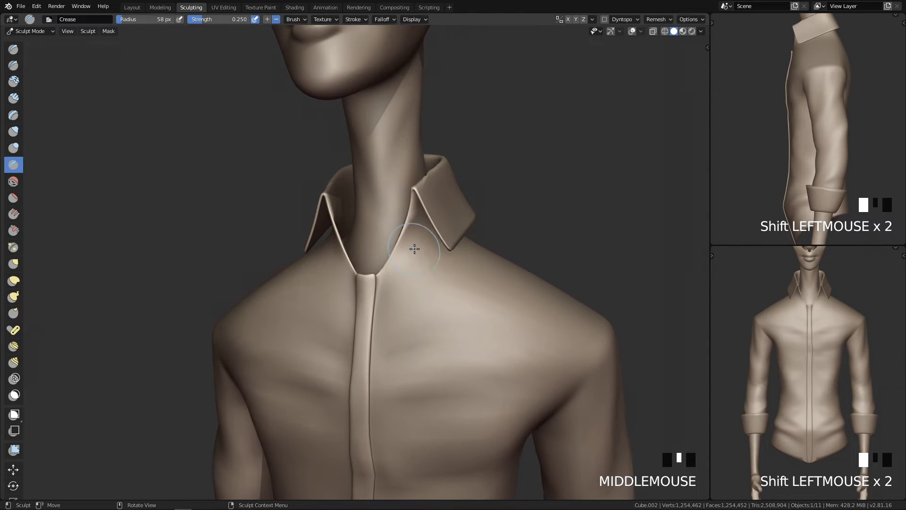
left_click(528, 106)
mouse_move(435, 306)
middle_mouse_down("ctrl")
mouse_move(449, 247)
mouse_move(423, 262)
mouse_move(477, 241)
mouse_move(447, 258)
middle_mouse_up("ctrl")
left_click(423, 263)
mouse_move(451, 231)
left_mouse_down()
mouse_move(427, 253)
mouse_move(457, 230)
left_mouse_up()
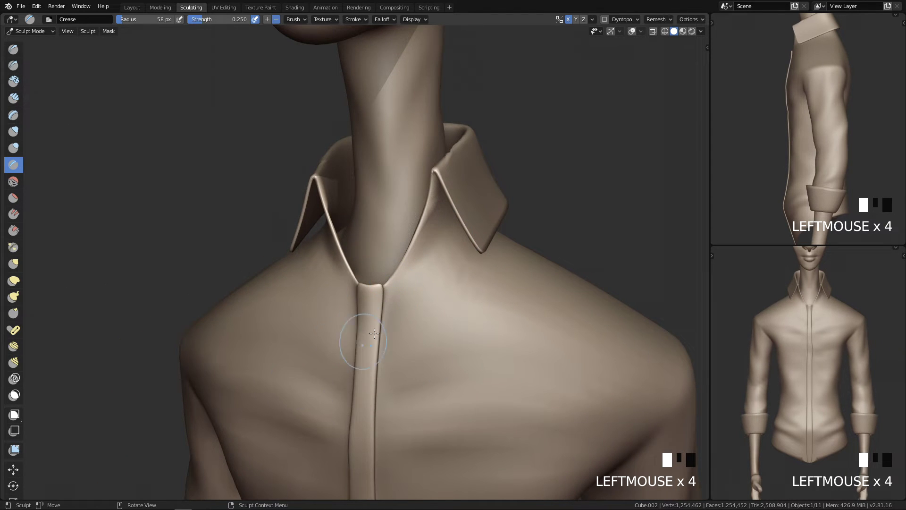
Crease the shirt along the underside of the collar, from the collar point around toward the back
middle_click_drag(346, 352, 431, 271)
left_click(344, 279)
mouse_move(344, 278)
middle_mouse_down()
mouse_move(429, 217)
mouse_move(384, 196)
mouse_move(404, 203)
mouse_move(429, 246)
mouse_move(352, 196)
middle_mouse_up()
left_click_drag(475, 177, 480, 182)
middle_click_drag(472, 219, 409, 245)
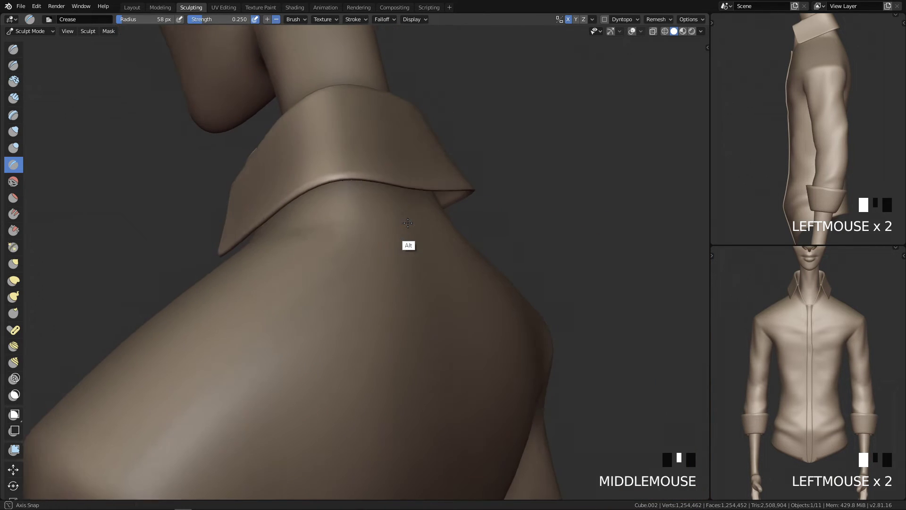
left_click_drag(281, 226, 345, 203)
left_click_drag(283, 217, 377, 200)
left_click_drag(367, 202, 423, 205)
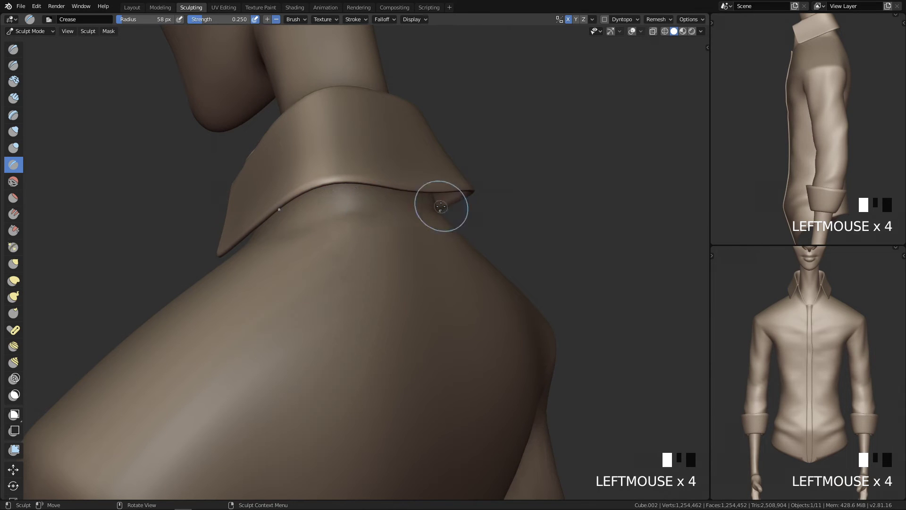
Smooth the creased cloth between the back of the collar and the shoulder
key("grave")
left_click(728, 207)
middle_click_drag(513, 239, 438, 268)
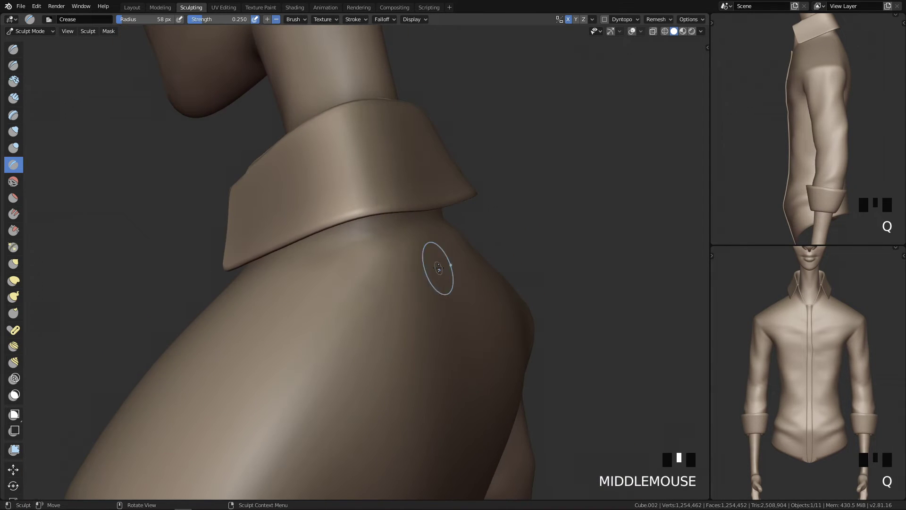
left_click_drag(386, 228, 358, 276, "shift")
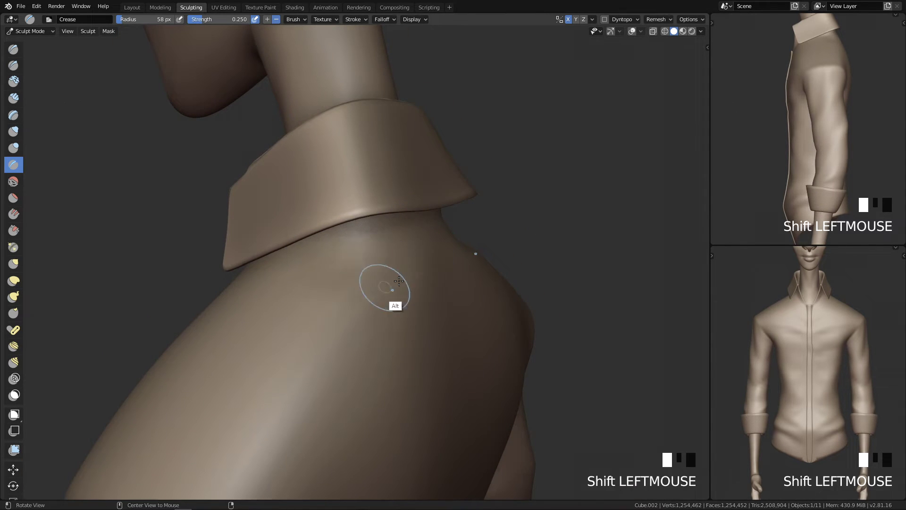
Work the side of the collar with the Crease brush, using radii of 104 px and 68 px
middle_click_drag(399, 281, 471, 283)
key("f")
left_click(431, 198)
left_click(509, 165)
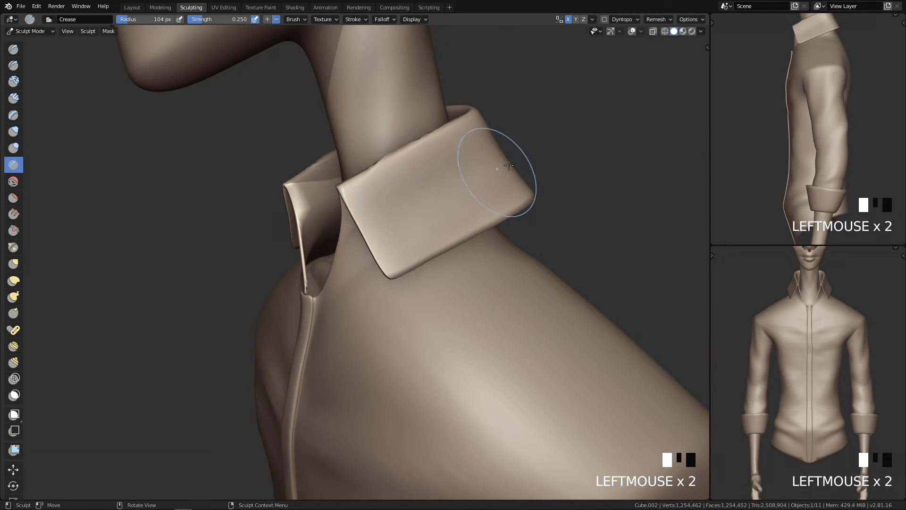
middle_click_drag(362, 254, 434, 259, "shift")
key("f")
left_click(470, 219)
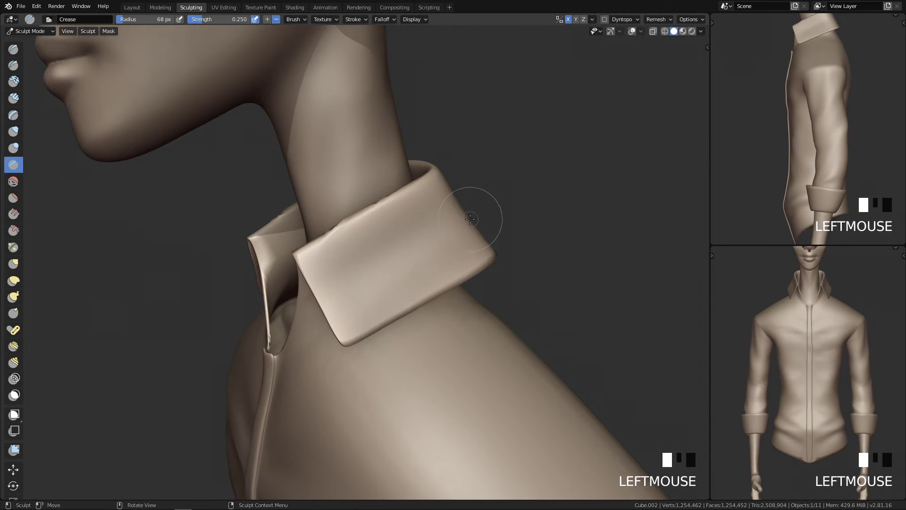
Switch to the Grab brush and try adjusting the collar's shape with different brush radii, undoing the last pull
middle_click_drag(461, 270, 314, 284)
middle_click_drag(423, 231, 289, 321)
mouse_move(454, 256)
middle_mouse_down()
mouse_move(542, 288)
mouse_move(533, 270)
mouse_move(526, 300)
middle_mouse_up()
key("g")
key("f")
left_click(590, 237)
key("f")
left_click(692, 293)
middle_click_drag(561, 215, 555, 268)
key("f")
left_click(695, 215)
left_click_drag(419, 227, 419, 228)
key("ctrl+z")
Pull the collar's outer edges slightly inward with the Grab brush at 189 px radius
key("f")
left_click(415, 229)
mouse_move(429, 229)
middle_mouse_down("alt")
mouse_move(420, 261)
mouse_move(469, 281)
mouse_move(525, 228)
mouse_move(465, 283)
mouse_move(537, 217)
mouse_move(486, 416)
mouse_move(479, 217)
middle_mouse_up("alt")
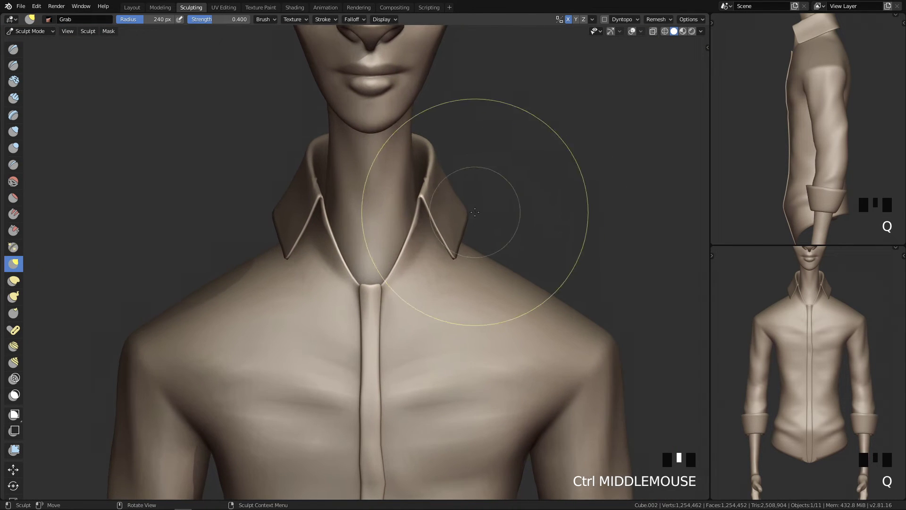
key("f")
key("f")
left_click(450, 243)
key("ctrl+z")
key("f")
left_click(459, 229)
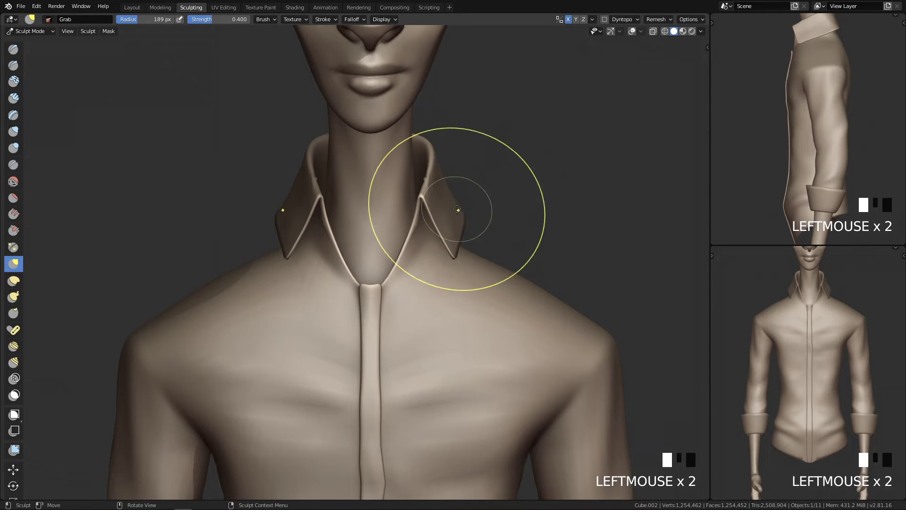
Set the Grab brush radius to 232 px and pull the tops of the shirt's shoulders down
mouse_move(453, 190)
middle_mouse_down("ctrl")
mouse_move(499, 227)
mouse_move(486, 378)
mouse_move(486, 328)
mouse_move(451, 276)
mouse_move(479, 139)
middle_mouse_up("ctrl")
key("f")
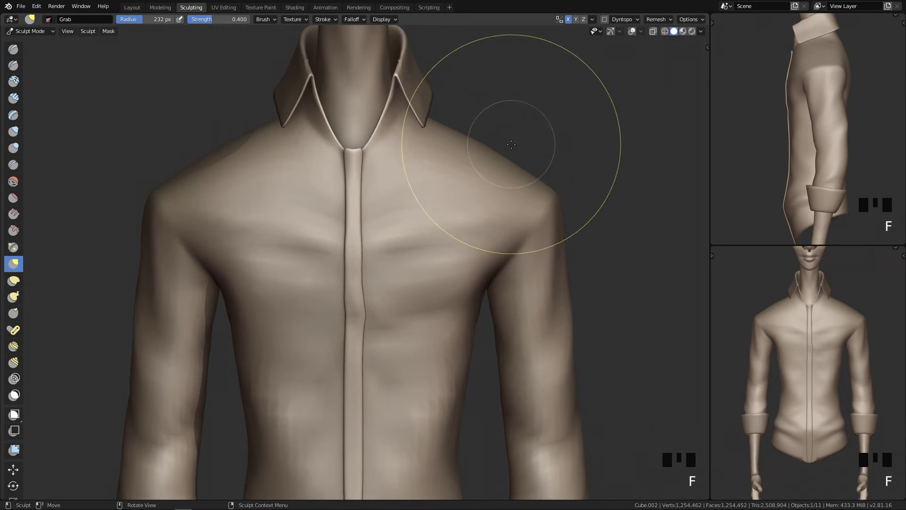
left_click(461, 148)
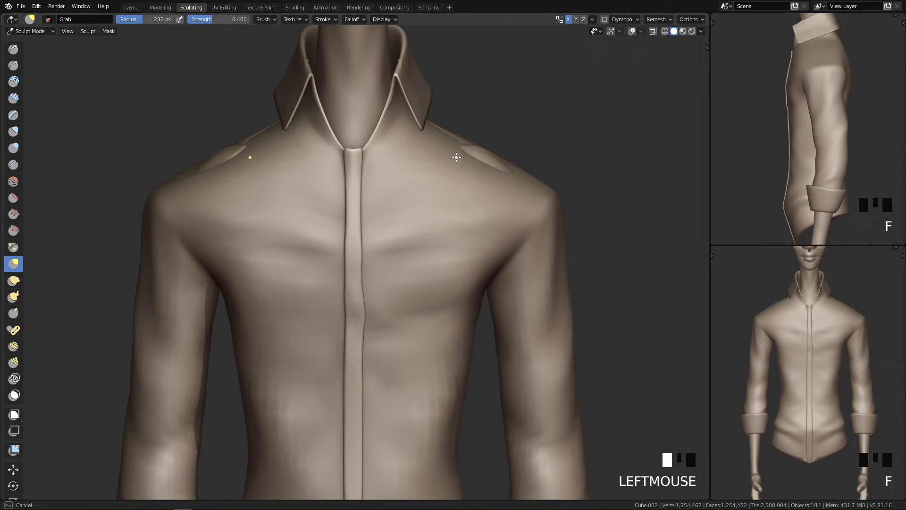
middle_click_drag(461, 229, 420, 323, "ctrl")
Leave sculpting on the shirt, select the body mesh underneath, and enter Sculpt Mode on it
key("Tab")
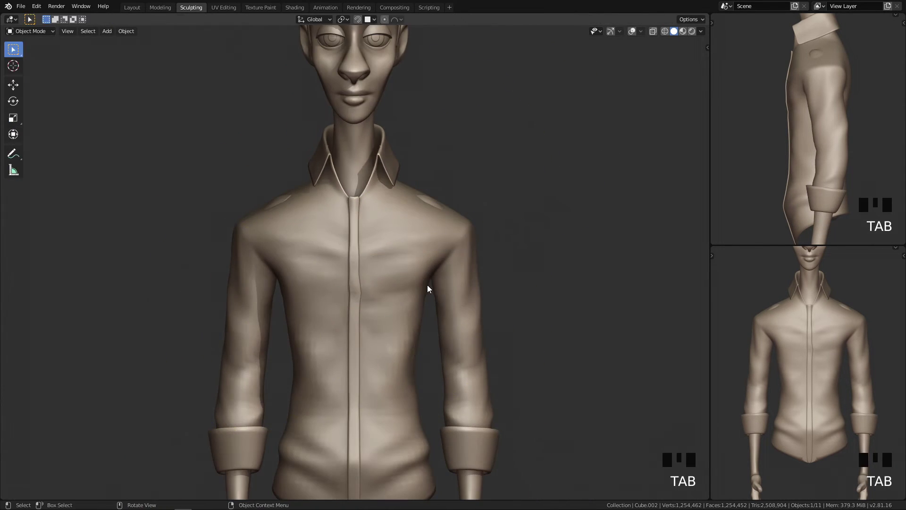
middle_click_drag(426, 284, 471, 177, "ctrl")
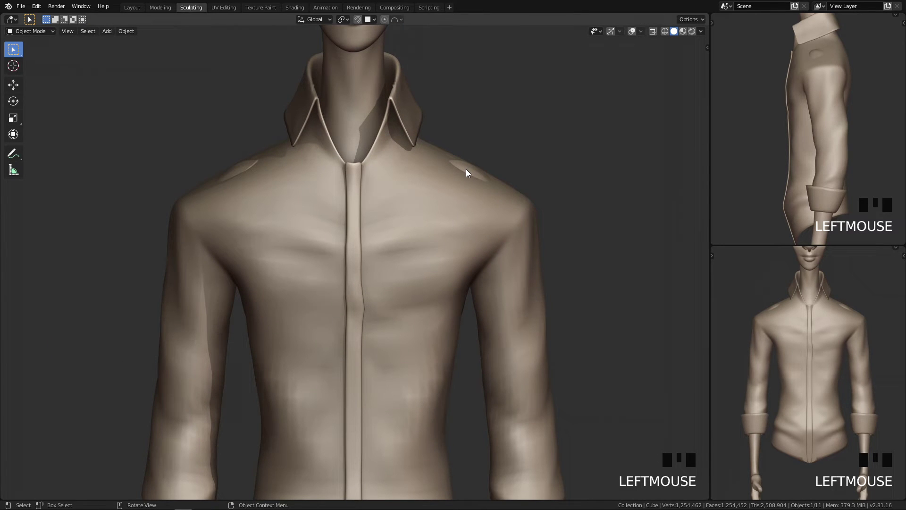
key("ctrl+Tab")
Pull the body's shoulders down inside the shirt with the Grab brush, reducing its radius to 166 px
key("f")
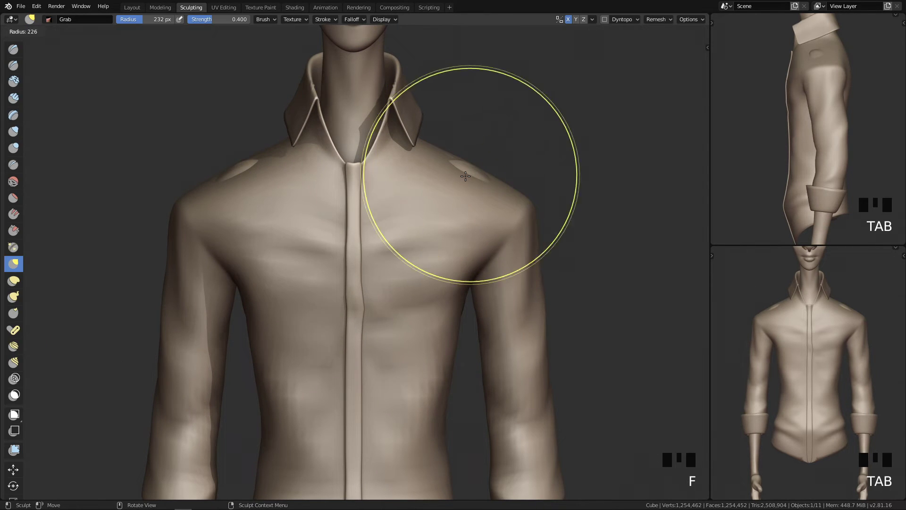
left_click(462, 174)
mouse_move(456, 180)
left_mouse_down()
mouse_move(469, 202)
mouse_move(461, 174)
left_mouse_up()
key("f")
left_click(439, 177)
key("f")
left_click(471, 168)
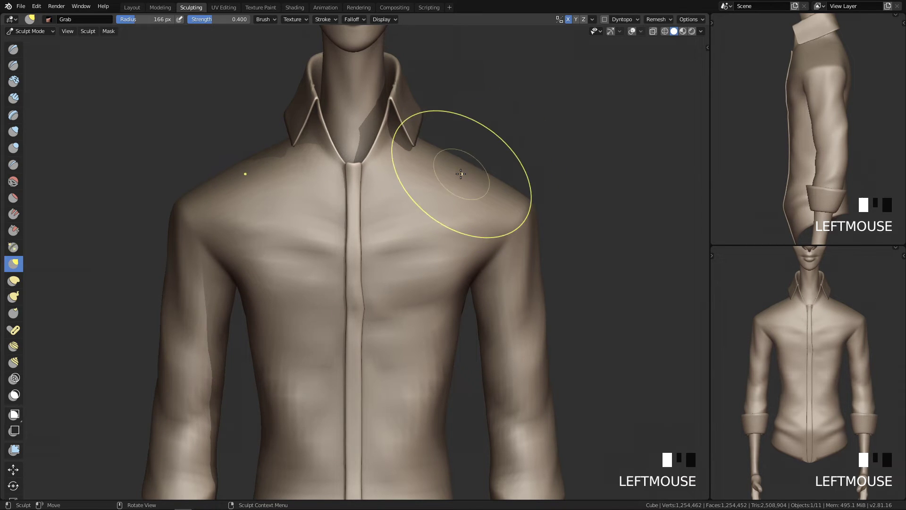
Leave sculpting on the body, select the shirt mesh, and return to Sculpt Mode
middle_click_drag(471, 206, 471, 263, "ctrl")
key("ctrl+Tab")
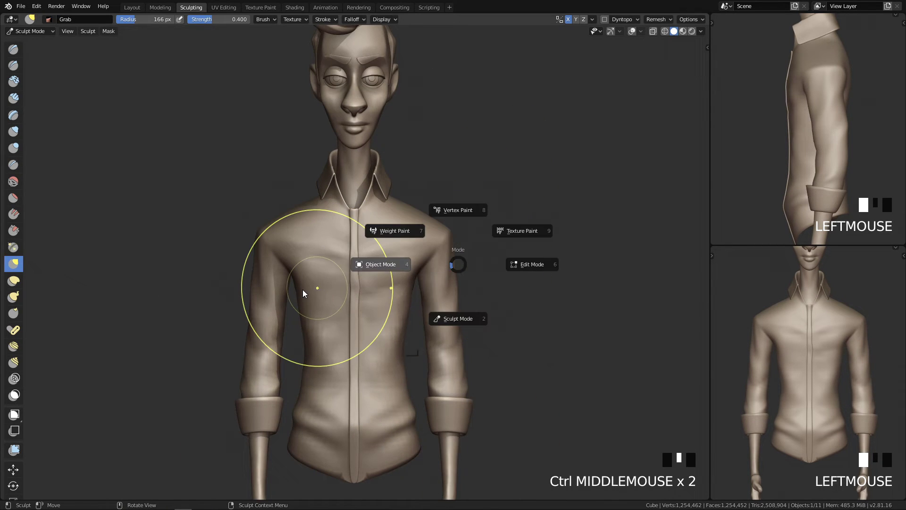
middle_click_drag(404, 321, 387, 229, "ctrl")
left_click(395, 234)
key("ctrl+Tab")
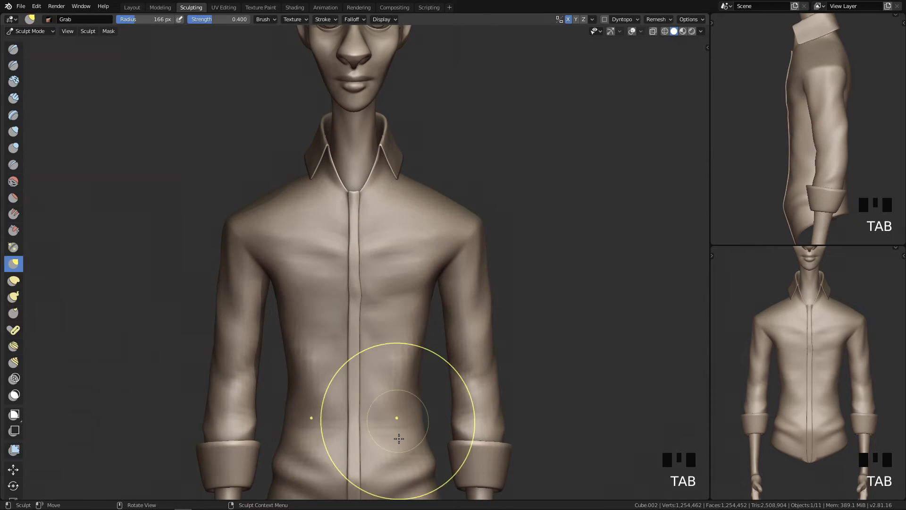
Set the Grab brush radius to 253 px and adjust the shirt's upper shoulder in side view
mouse_move(429, 299)
middle_mouse_down("shift")
mouse_move(447, 242)
mouse_move(432, 265)
mouse_move(391, 236)
middle_mouse_up("shift")
key("4")
key("q")
mouse_move(538, 223)
middle_mouse_down("ctrl")
mouse_move(411, 293)
mouse_move(425, 307)
middle_mouse_up("ctrl")
key("g")
key("f")
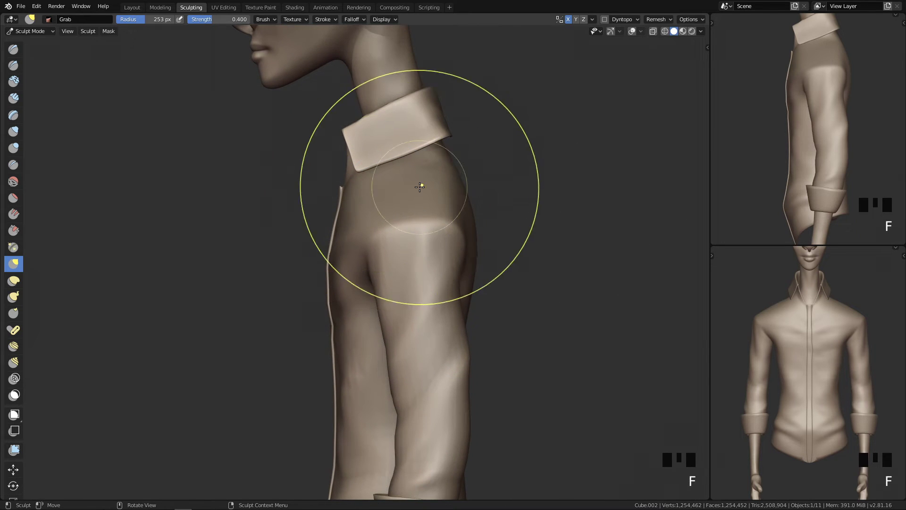
left_click(415, 194)
middle_click_drag(415, 193, 399, 161, "ctrl")
Try more Grab pulls around the collar and shoulder with different radii, undoing the unwanted ones
mouse_move(378, 137)
left_mouse_down()
mouse_move(348, 142)
mouse_move(407, 122)
left_mouse_up()
key("ctrl+z")
key("ctrl+z")
key("ctrl+z")
key("f")
key("f")
left_click(496, 115)
key("ctrl+z")
key("f")
left_click(385, 138)
mouse_move(380, 138)
middle_mouse_down("ctrl")
mouse_move(450, 246)
mouse_move(399, 416)
mouse_move(510, 265)
mouse_move(519, 299)
mouse_move(431, 255)
mouse_move(512, 215)
mouse_move(479, 190)
middle_mouse_up("ctrl")
Switch to the Draw brush and shape a short fold beside the placket on the upper chest at 39 px radius
key("4")
key("f")
left_click(500, 239)
mouse_move(501, 242)
middle_mouse_down("ctrl")
mouse_move(475, 269)
mouse_move(469, 218)
middle_mouse_up("ctrl")
middle_click_drag(400, 203, 428, 192)
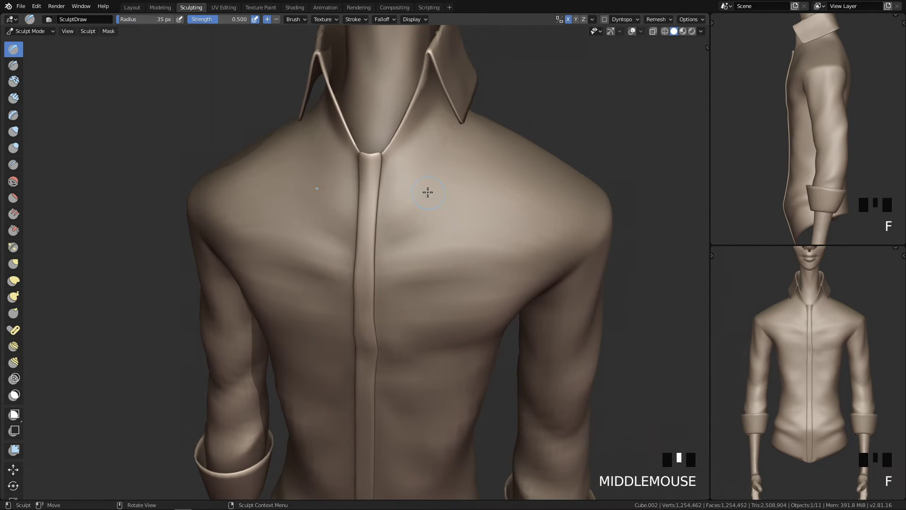
mouse_move(419, 178)
left_mouse_down()
mouse_move(399, 216)
mouse_move(444, 183)
left_mouse_up()
key("ctrl+z")
key("ctrl+z")
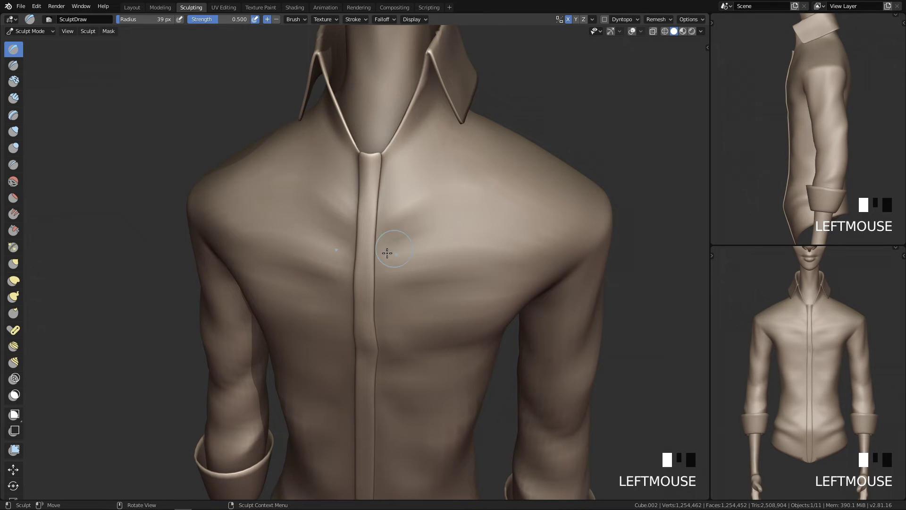
middle_click_drag(463, 215, 492, 211)
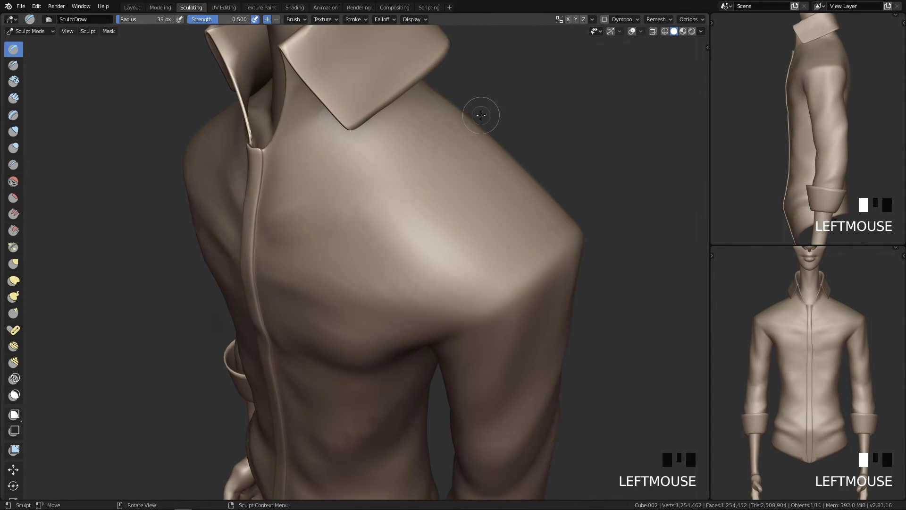
Carve a diagonal fold from the collar toward the shoulder with inverted Draw strokes at 88 px, adding detail at 34 px
key("f")
left_click(427, 206, "ctrl")
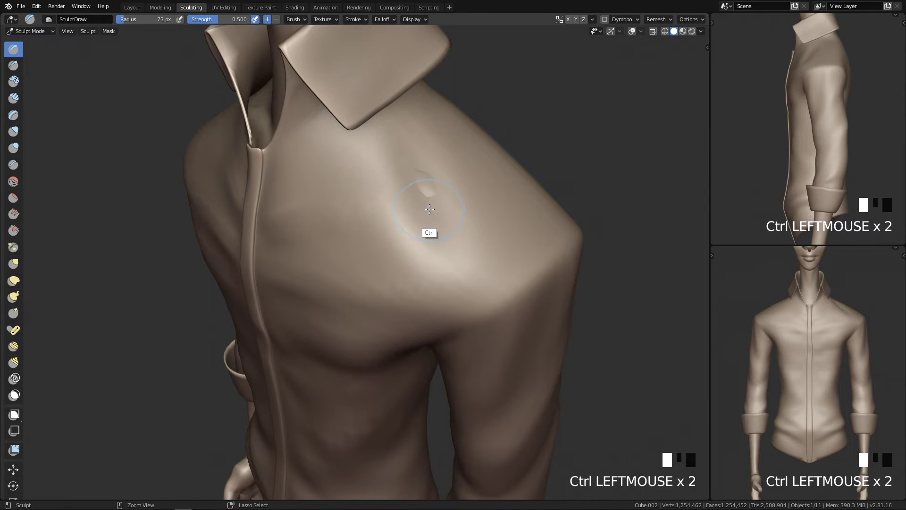
key("ctrl+z")
mouse_move(390, 285)
middle_mouse_down()
mouse_move(432, 275)
mouse_move(453, 226)
middle_mouse_up()
key("f")
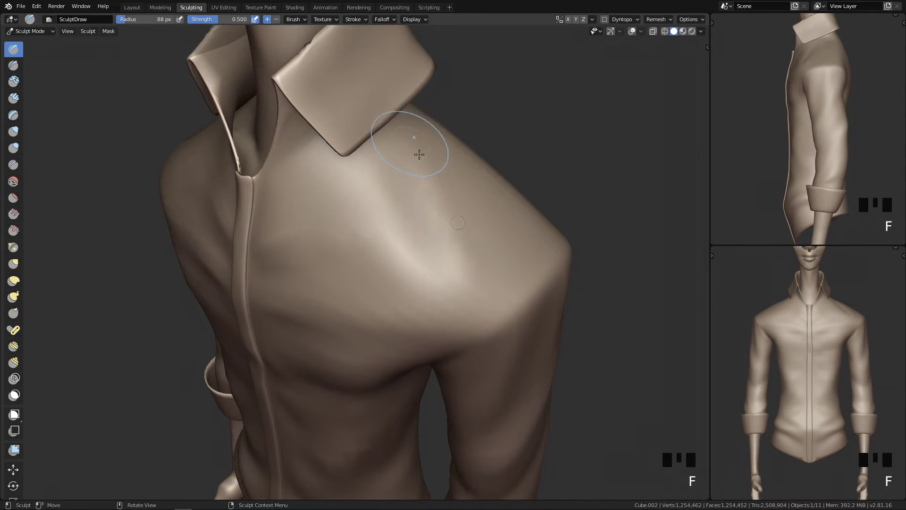
left_click(442, 201)
left_click_drag(433, 257, 467, 297, "ctrl")
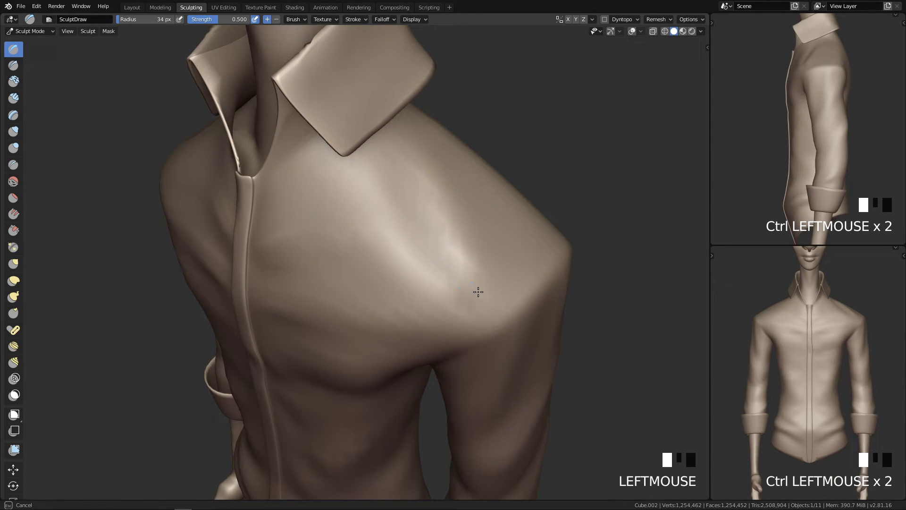
middle_click_drag(472, 284, 453, 235)
Set the Draw brush radius to 74 px and carve inverted strokes across the front of the same shoulder
key("f")
left_click_drag(464, 244, 511, 261, "ctrl")
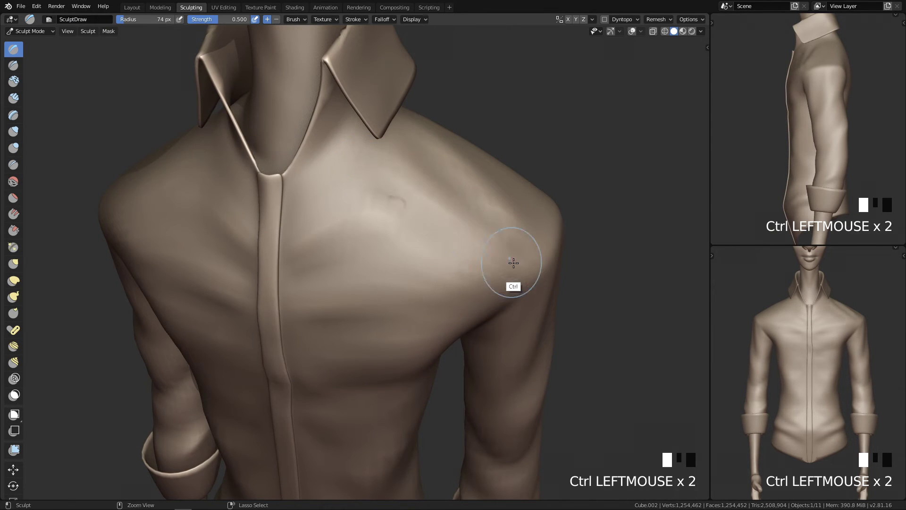
middle_click_drag(407, 212, 383, 162)
key("q")
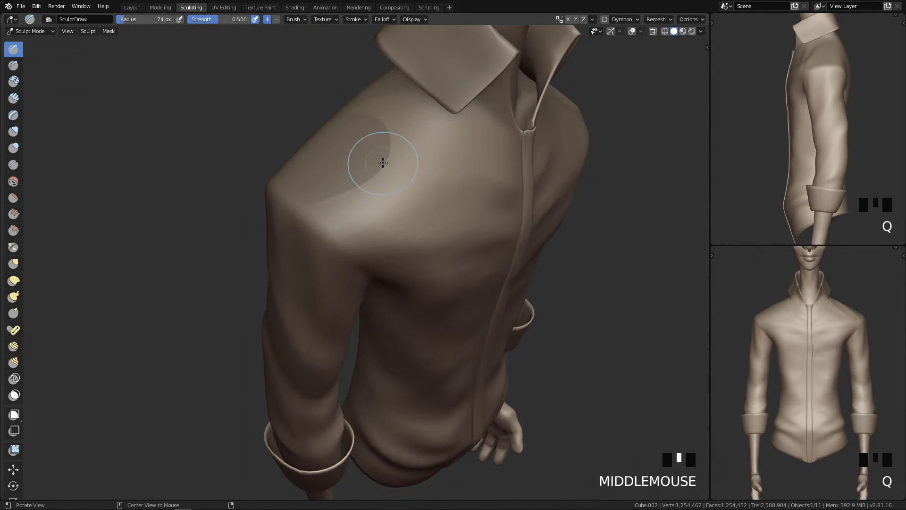
Carve inverted Draw strokes below the collar on the opposite shoulder, undo the last one, and smooth the area
left_click(415, 156, "ctrl")
left_click(427, 122)
left_click(423, 134, "ctrl")
middle_click_drag(471, 119, 465, 194)
left_click(464, 197, "ctrl")
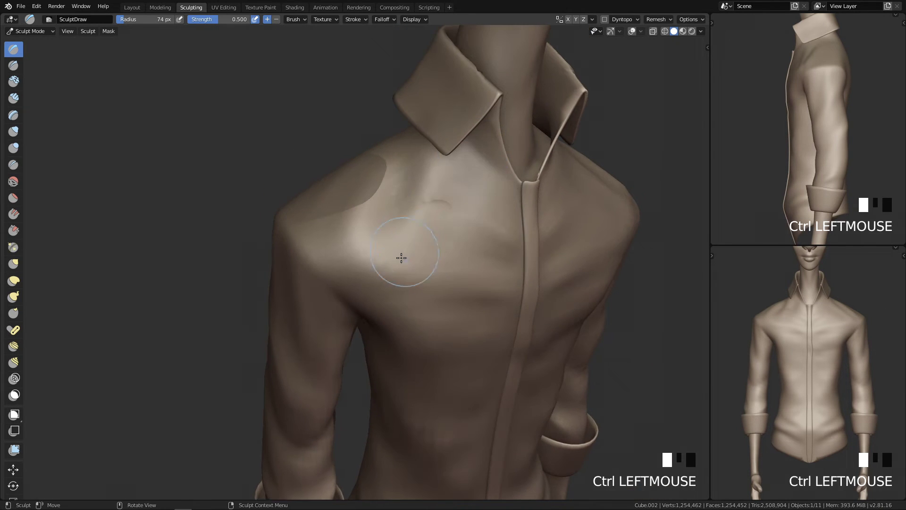
key("ctrl+z")
left_click_drag(394, 196, 417, 240, "shift")
Switch to the Grab brush, try one stroke on the shoulder slope at 312 px radius, and undo it
mouse_move(417, 240)
middle_mouse_down("ctrl")
mouse_move(550, 314)
mouse_move(498, 480)
mouse_move(503, 269)
mouse_move(560, 242)
mouse_move(477, 162)
middle_mouse_up("ctrl")
key("g")
key("f")
key("f")
left_click(313, 124)
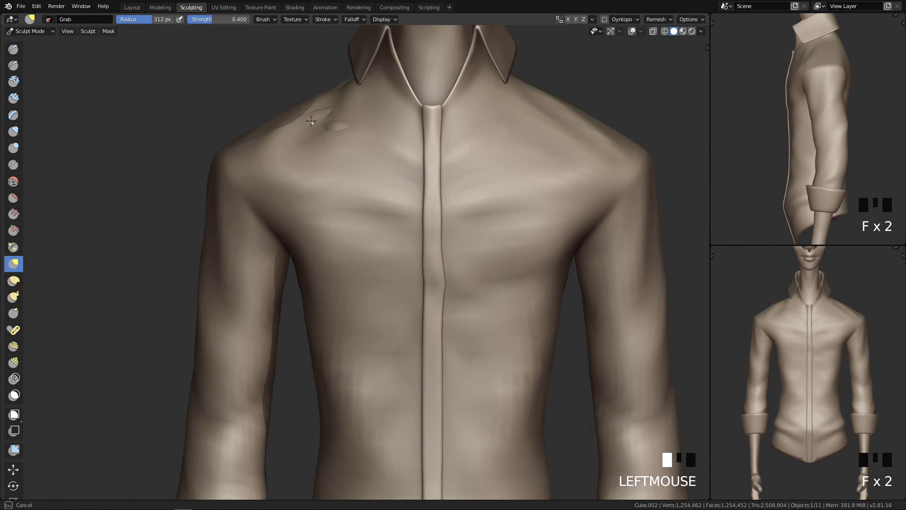
key("ctrl+z")
Reshape the shirt's shoulder slopes with Grab strokes at 193 px and 246 px radius
key("f")
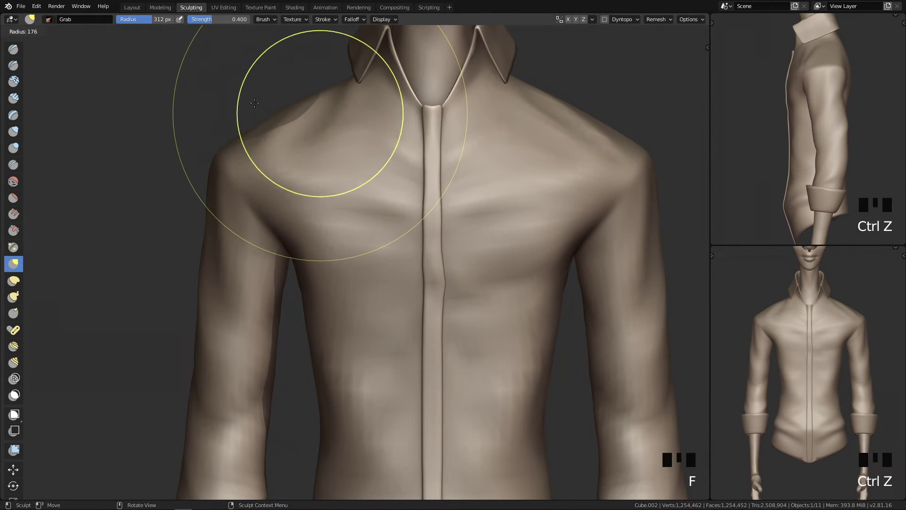
key("f")
left_click(297, 106)
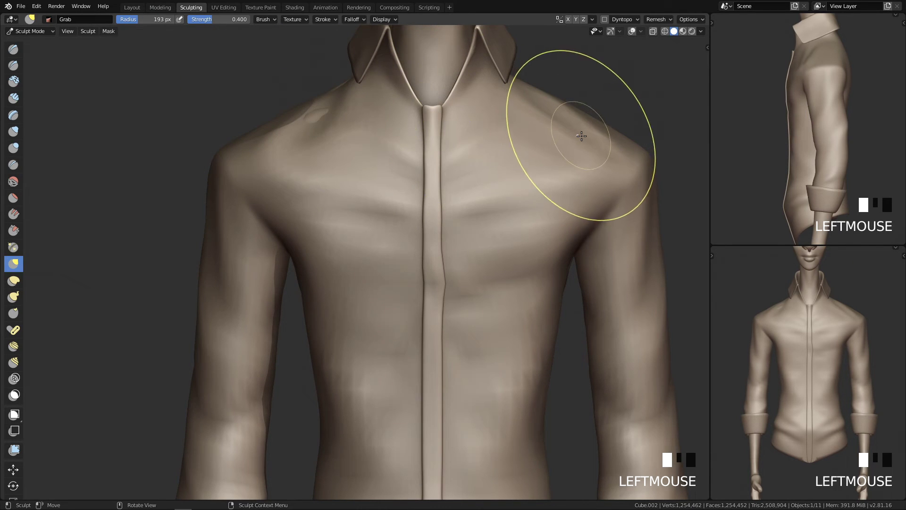
key("f")
middle_click_drag(556, 126, 542, 264, "ctrl")
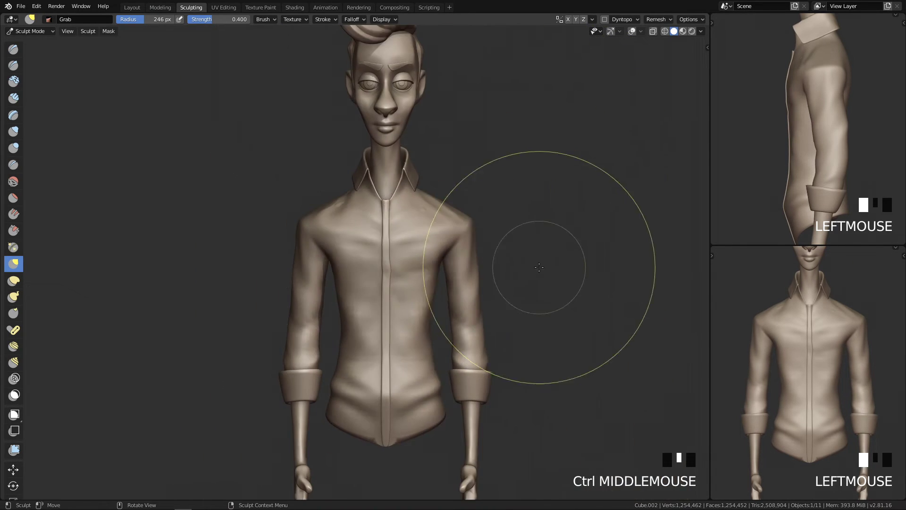
Switch sculpting to the Cube object, try a Grab stroke near the shoulder, undo it, and return to Object Mode
key("Tab")
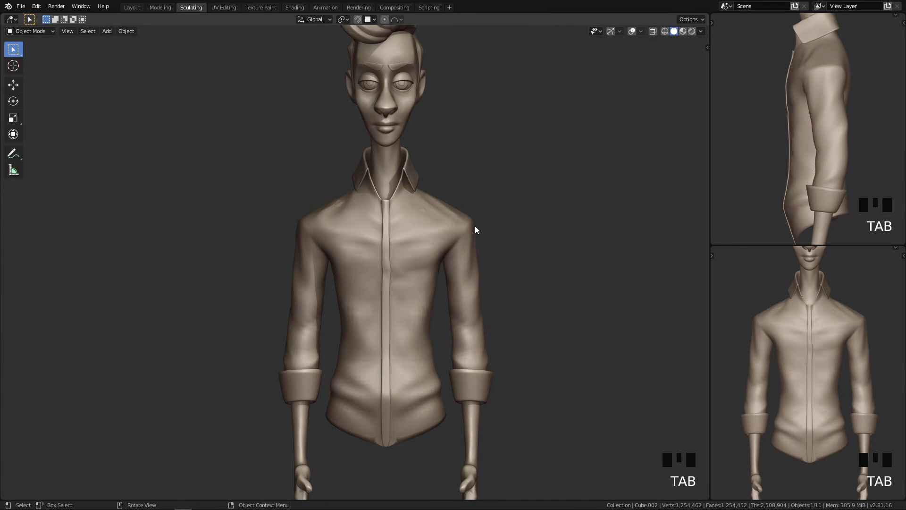
left_click(424, 210)
key("Tab")
left_click(447, 285)
middle_click_drag(472, 306, 508, 211, "ctrl")
key("f")
left_click(542, 207)
mouse_move(500, 184)
left_mouse_down()
mouse_move(497, 201)
mouse_move(495, 191)
mouse_move(555, 156)
left_mouse_up()
key("ctrl+z")
mouse_move(556, 156)
middle_mouse_down("ctrl")
mouse_move(485, 429)
mouse_move(469, 334)
mouse_move(517, 249)
middle_mouse_up("ctrl")
key("ctrl+Tab")
key("Tab")
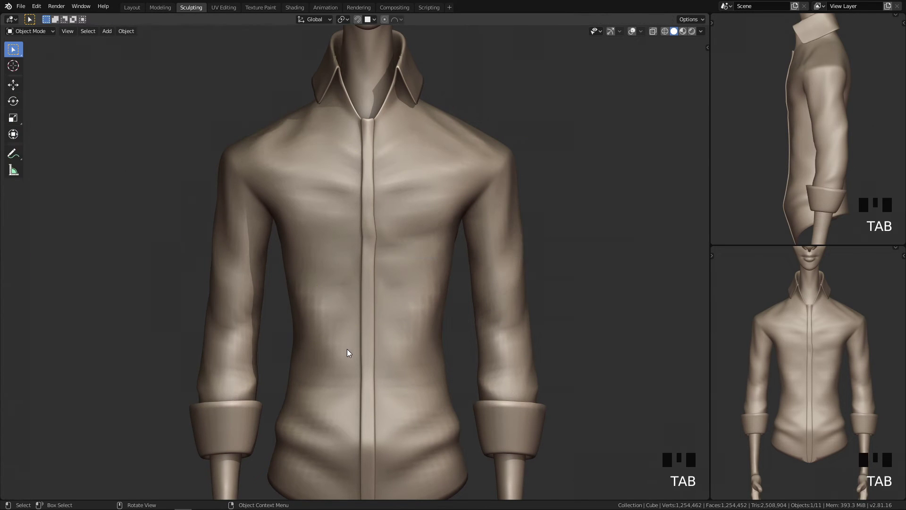
Resume sculpting the Cube.002 shirt with X symmetry on and set the Grab brush radius to 150 px
key("ctrl+Tab")
key("Tab")
mouse_move(416, 384)
middle_mouse_down("ctrl")
mouse_move(480, 293)
mouse_move(447, 256)
middle_mouse_up("ctrl")
key("f")
left_click(398, 236)
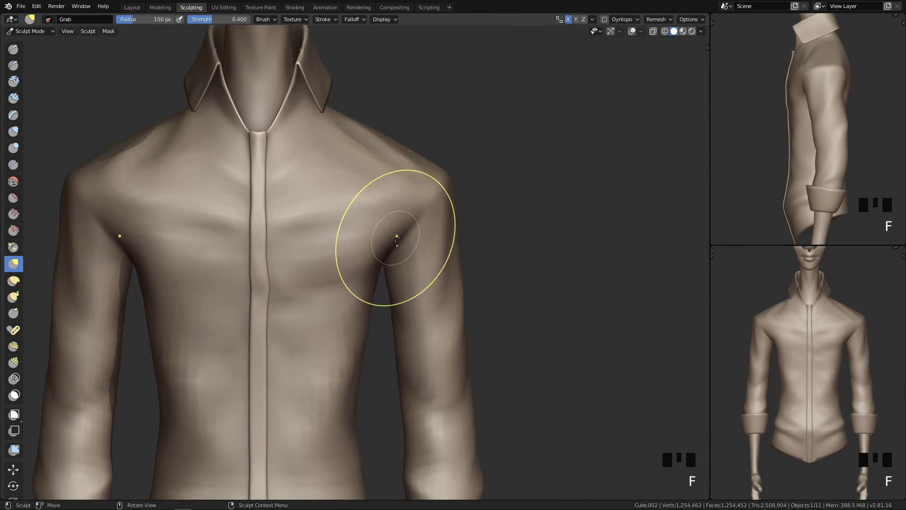
Switch to the Crease brush and crease the front of the armhole at 35 px radius
key("4")
middle_click_drag(425, 223, 430, 218)
key("f")
left_click(391, 201)
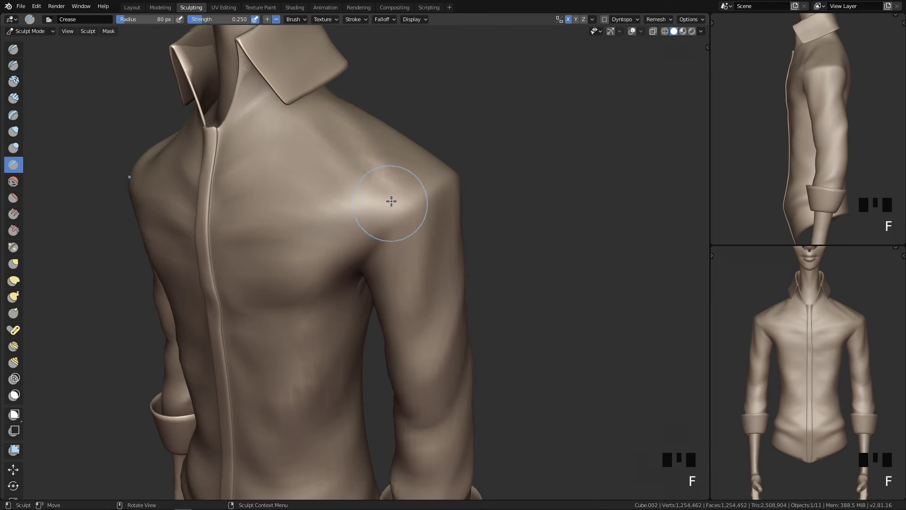
mouse_move(410, 253)
middle_mouse_down()
mouse_move(411, 229)
mouse_move(415, 267)
mouse_move(427, 213)
mouse_move(508, 179)
middle_mouse_up()
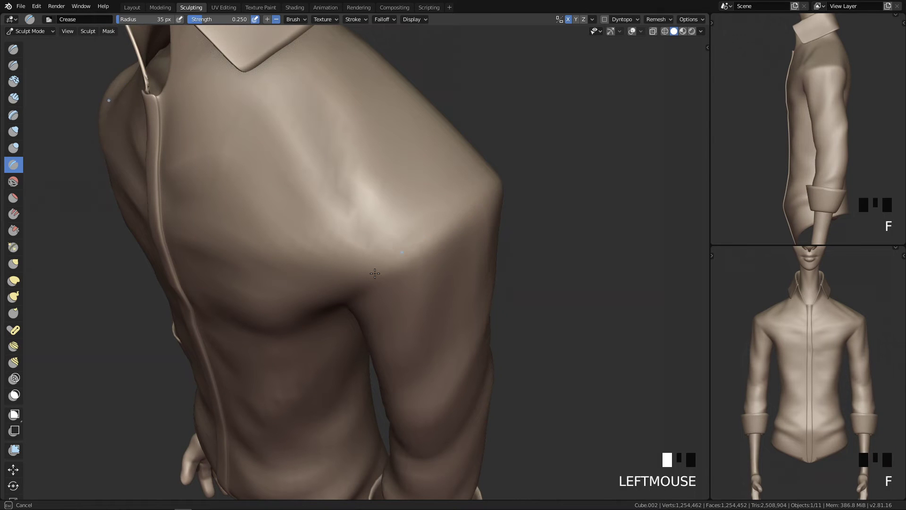
mouse_move(423, 237)
middle_mouse_down()
mouse_move(451, 227)
mouse_move(427, 203)
mouse_move(441, 171)
mouse_move(417, 247)
mouse_move(456, 199)
mouse_move(358, 136)
middle_mouse_up()
Undo the last crease on the back of the armhole and redo it with the radius reduced to 20 px
mouse_move(303, 208)
middle_mouse_down()
mouse_move(334, 212)
mouse_move(329, 225)
middle_mouse_up()
middle_click_drag(266, 173, 315, 196)
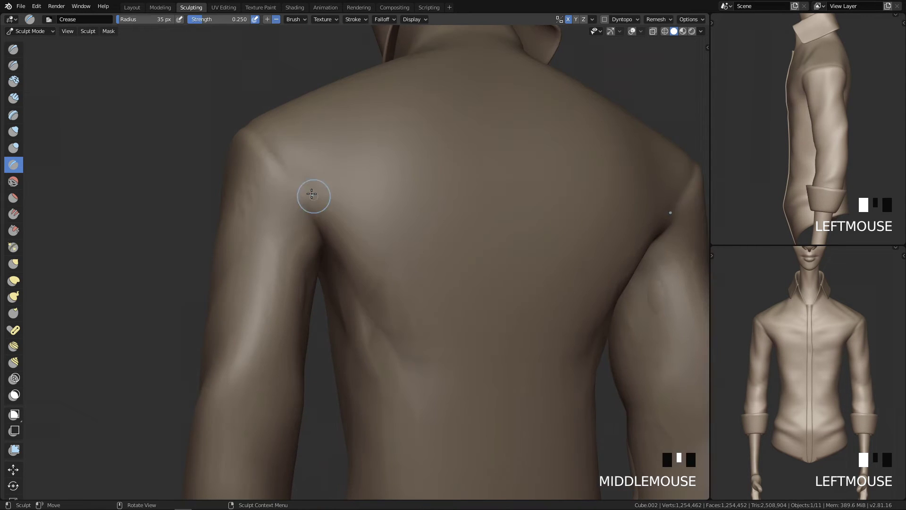
key("ctrl+z")
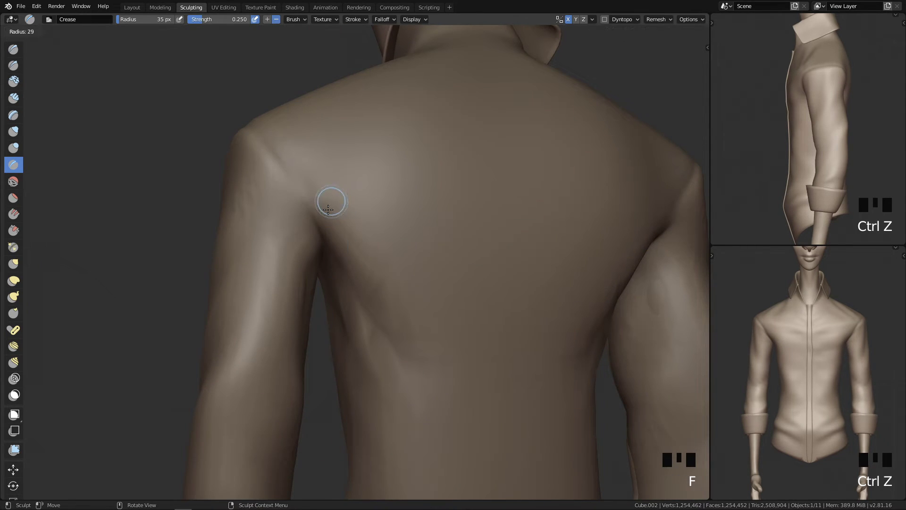
left_click_drag(333, 250, 279, 172)
mouse_move(279, 172)
left_mouse_down()
mouse_move(324, 244)
mouse_move(327, 296)
left_mouse_up()
mouse_move(328, 296)
middle_mouse_down()
mouse_move(409, 307)
mouse_move(441, 297)
middle_mouse_up()
key("q")
mouse_move(489, 239)
middle_mouse_down("ctrl")
mouse_move(427, 415)
mouse_move(378, 231)
mouse_move(433, 313)
mouse_move(438, 220)
middle_mouse_up("ctrl")
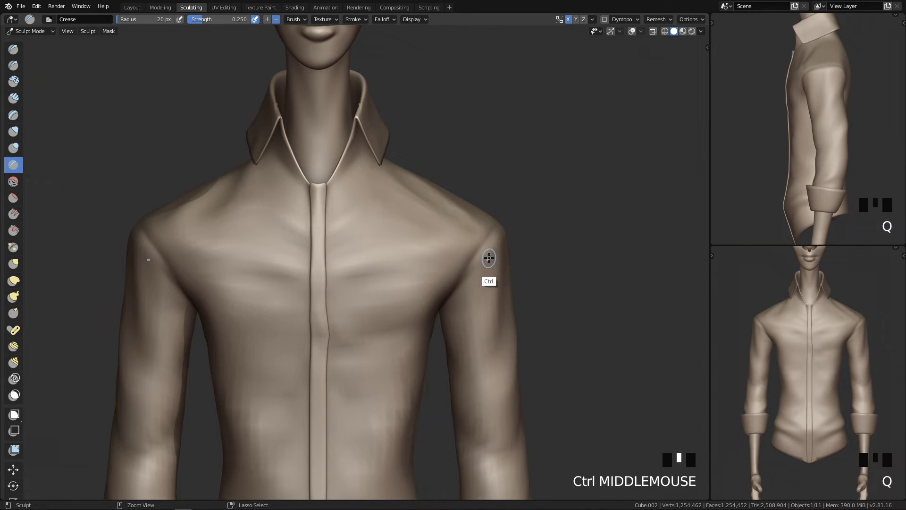
Try inverted Crease strokes along the front of the shoulder seam at 20 px and undo the last three strokes
middle_click_drag(526, 287, 485, 281)
left_click_drag(462, 278, 477, 232, "ctrl")
middle_click_drag(475, 234, 449, 274)
left_click(445, 266, "ctrl")
key("ctrl+z")
key("ctrl+z")
key("ctrl+z")
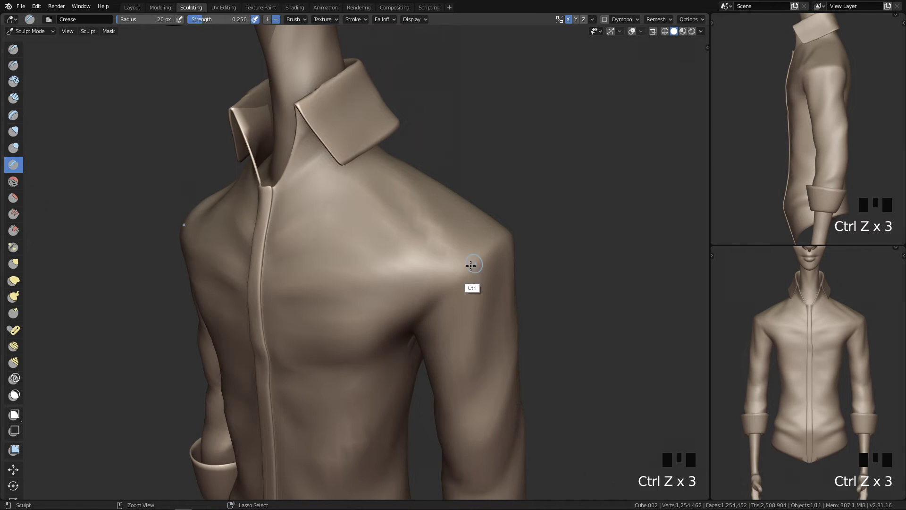
Crease the sleeve seam from the front of the armhole over the shoulder to the back at 20 px radius
middle_click_drag(460, 265, 420, 322)
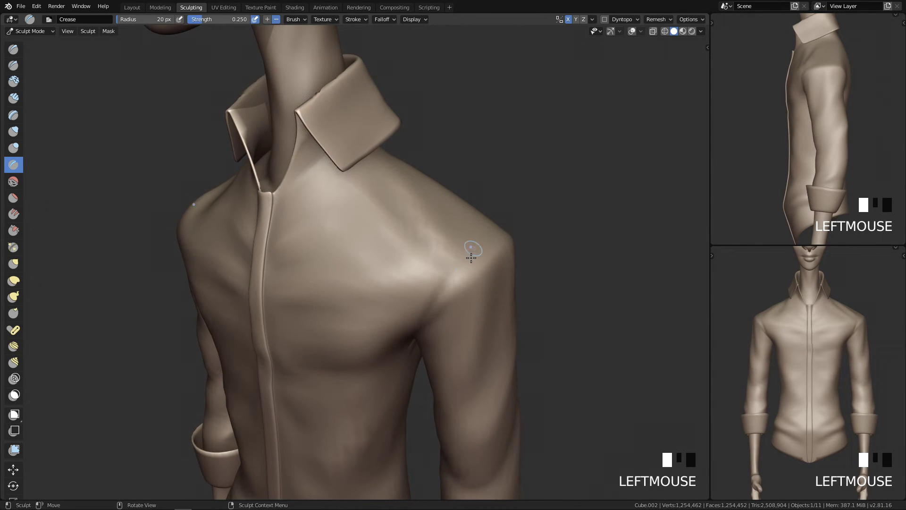
middle_click_drag(471, 258, 406, 346)
middle_click_drag(474, 329, 404, 327)
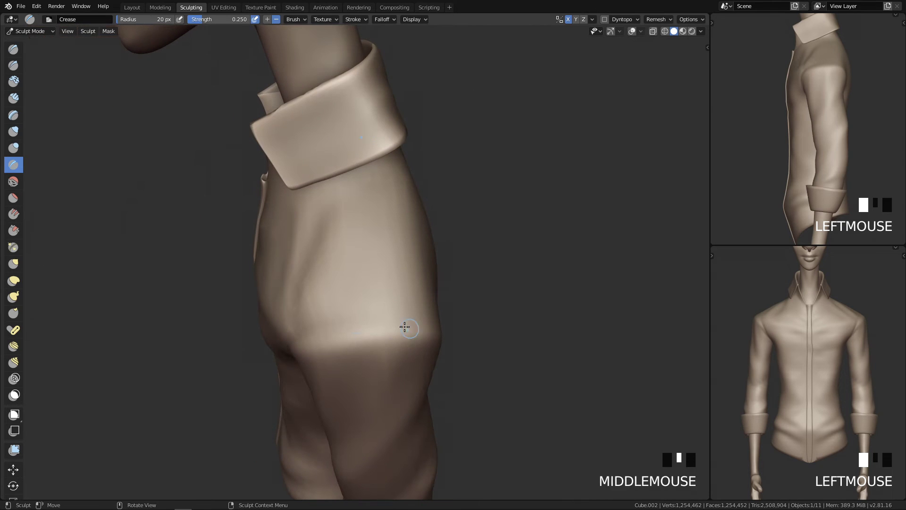
middle_click_drag(492, 310, 320, 269)
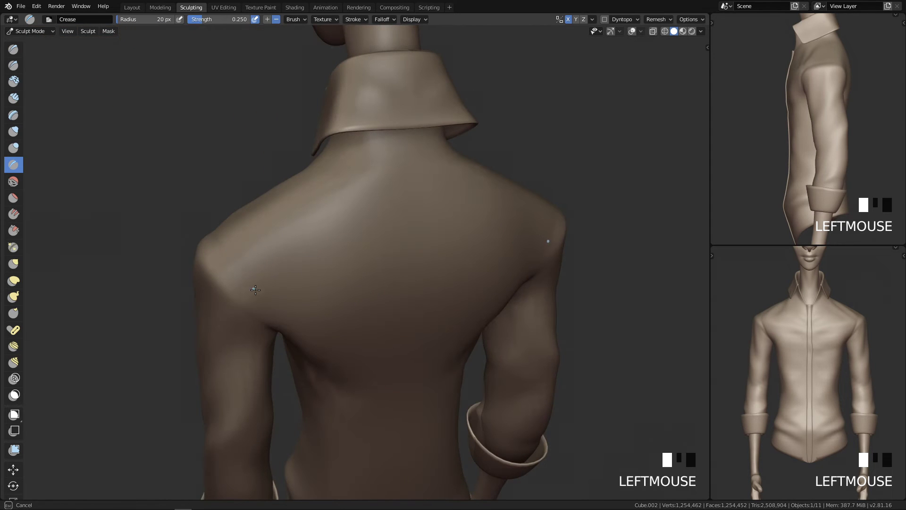
Set the Crease brush radius to 55 px, try smoothing the shoulder seam, and undo that pass
mouse_move(273, 326)
middle_mouse_down()
mouse_move(342, 380)
mouse_move(463, 350)
mouse_move(589, 228)
mouse_move(537, 381)
mouse_move(553, 269)
mouse_move(502, 261)
middle_mouse_up()
key("f")
left_click(505, 235)
mouse_move(501, 229)
left_mouse_down("shift")
mouse_move(496, 223)
mouse_move(443, 271)
mouse_move(481, 254)
left_mouse_up("shift")
key("ctrl+z")
Smooth the sleeve seam around the shoulder on several sides, reducing the radius to 29 px for the front
middle_click_drag(481, 255, 418, 294)
mouse_move(342, 309)
left_mouse_down("shift")
mouse_move(432, 297)
mouse_move(374, 293)
left_mouse_up("shift")
middle_click_drag(461, 322, 334, 293)
left_click_drag(333, 293, 274, 305, "shift")
key("q")
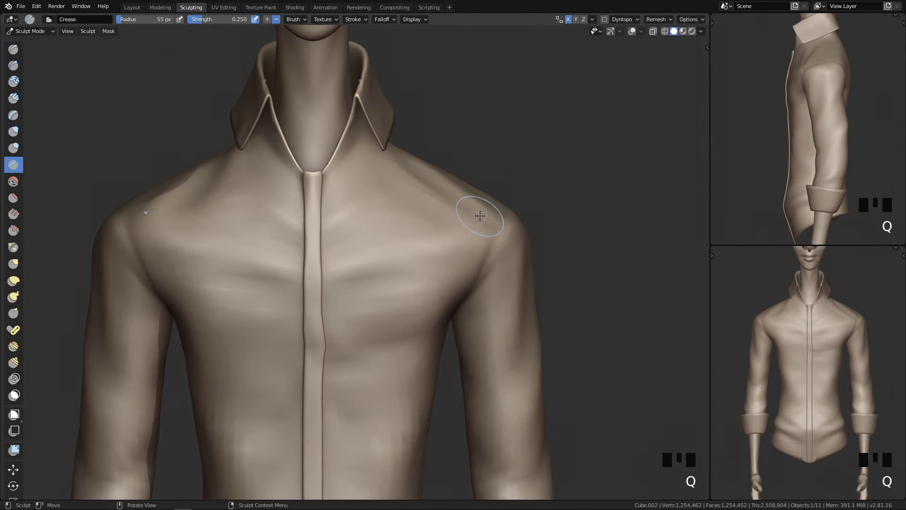
mouse_move(495, 263)
left_mouse_down("shift")
mouse_move(514, 259)
mouse_move(505, 246)
left_mouse_up("shift")
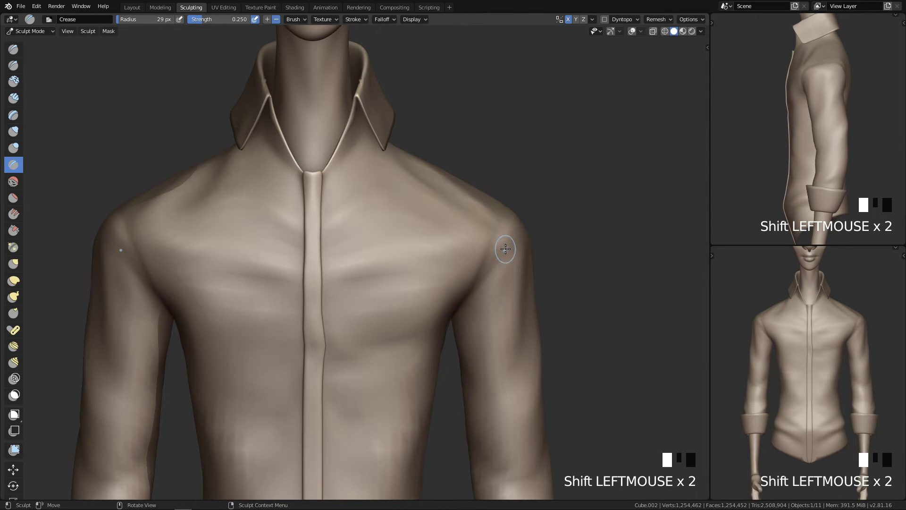
Switch to the Grab brush and adjust the outline of the shoulders and upper sleeves at 323 px radius
key("g")
key("f")
key("f")
middle_click_drag(509, 285, 500, 347, "ctrl")
mouse_move(486, 361)
middle_mouse_down("shift")
mouse_move(496, 287)
mouse_move(489, 335)
middle_mouse_up("shift")
key("f")
left_click(482, 180)
left_click_drag(481, 180, 476, 181)
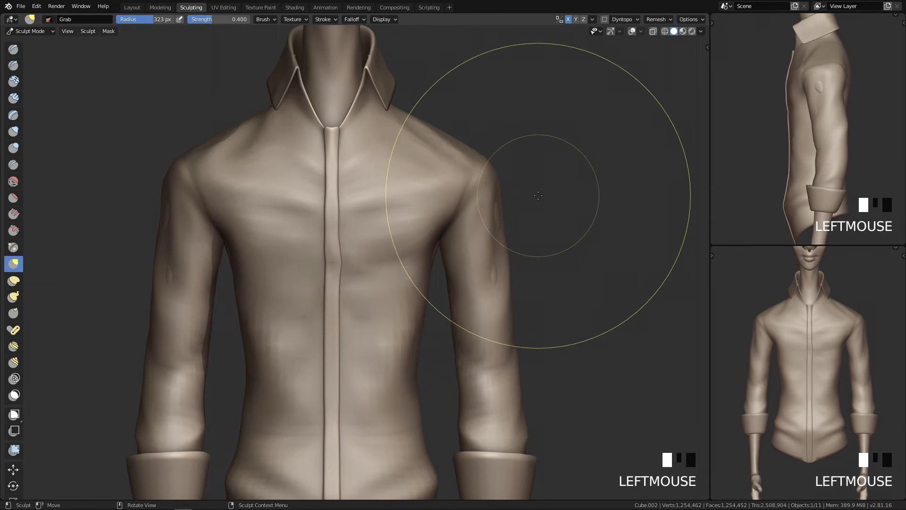
mouse_move(505, 186)
middle_mouse_down("ctrl")
mouse_move(515, 299)
mouse_move(492, 401)
mouse_move(433, 272)
mouse_move(489, 280)
middle_mouse_up("ctrl")
Switch sculpting to the Cube object and reshape the area around the armpits with the Grab brush at 98 px and 144 px
key("Tab")
left_click(481, 274)
key("Tab")
middle_click_drag(462, 403, 518, 218, "ctrl")
key("f")
key("f")
key("f")
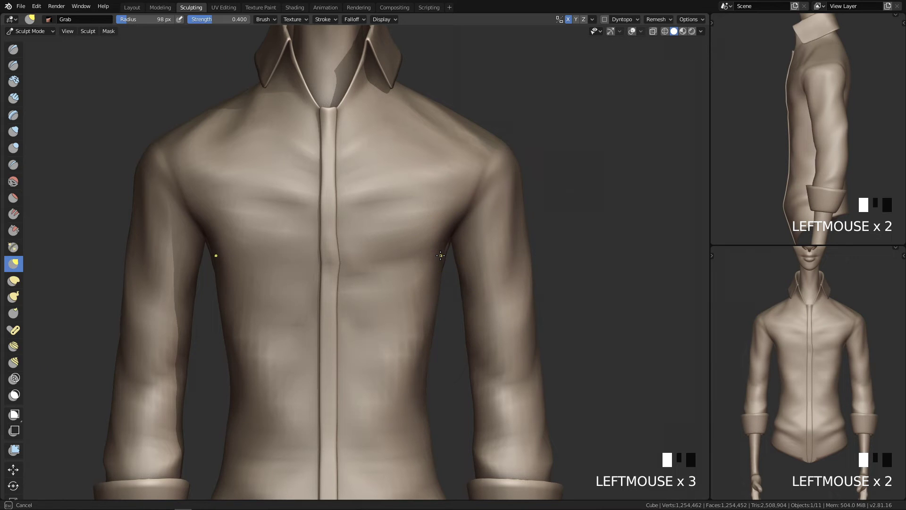
mouse_move(436, 254)
middle_mouse_down()
mouse_move(437, 307)
mouse_move(429, 264)
mouse_move(457, 202)
middle_mouse_up()
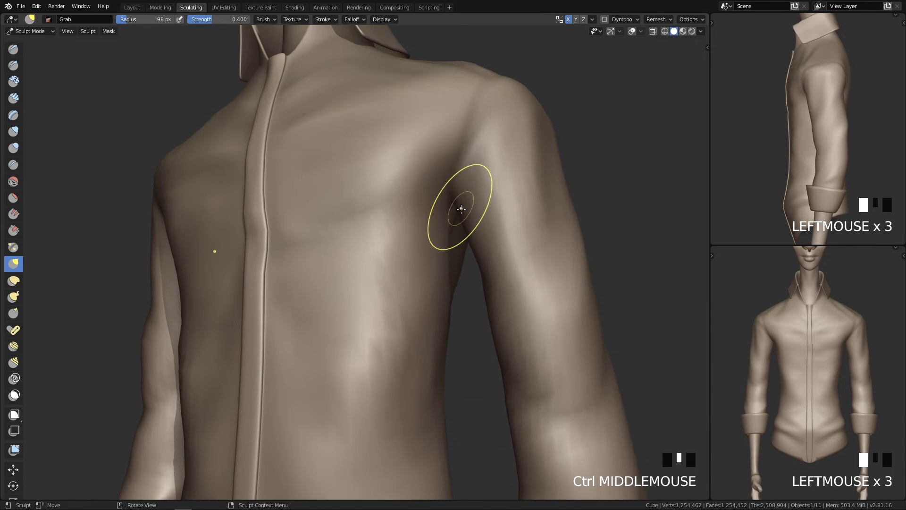
key("f")
mouse_move(449, 262)
middle_mouse_down("ctrl")
mouse_move(475, 317)
mouse_move(459, 349)
mouse_move(459, 329)
mouse_move(415, 239)
middle_mouse_up("ctrl")
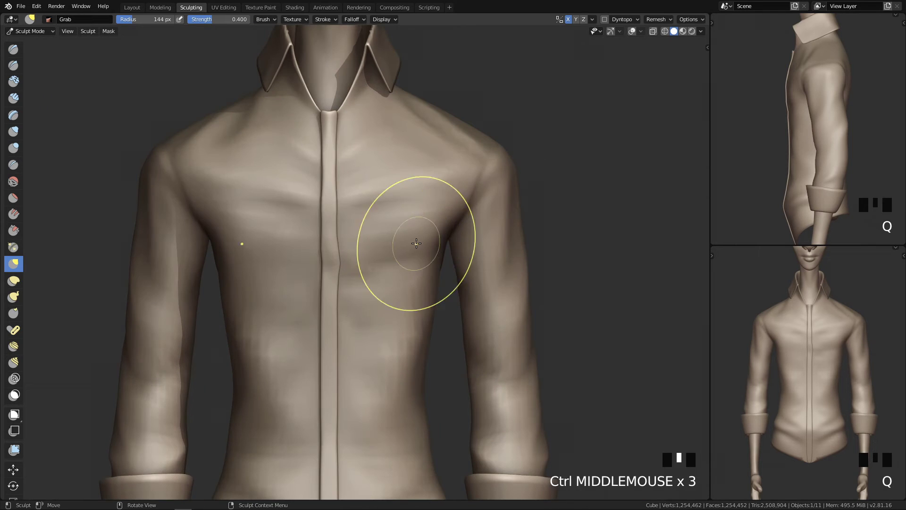
Try nudging the mid-chest part of the placket with the Grab brush at 43 px radius and undo it
key("f")
left_click(315, 263)
left_click(320, 262)
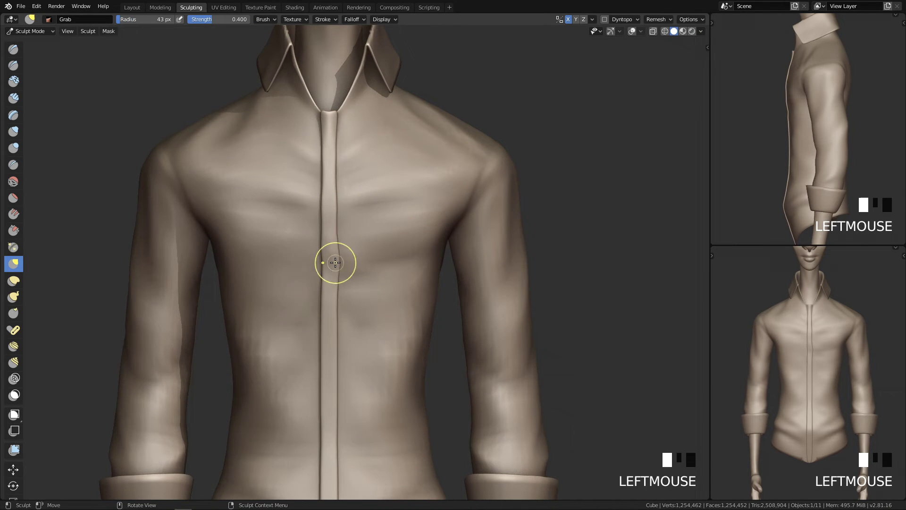
key("ctrl+z")
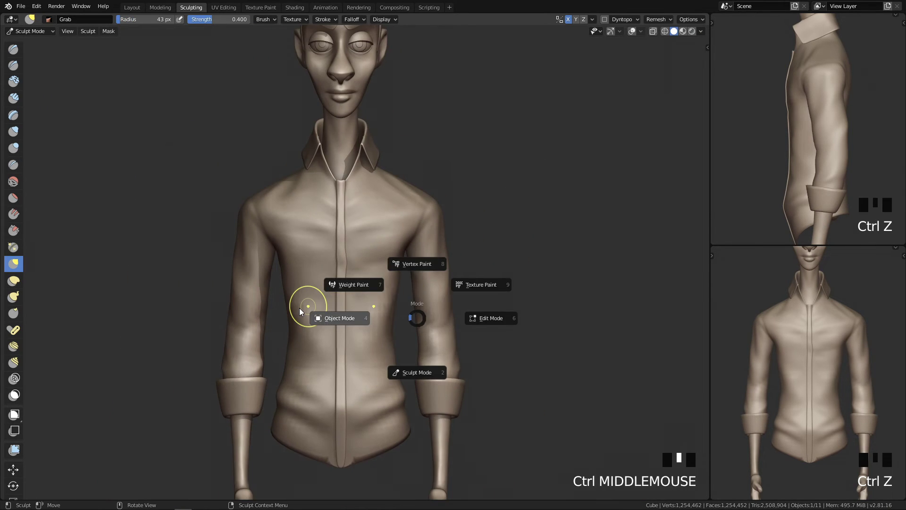
Switch sculpting back to the Cube.002 shirt and reshape the chest's front profile with the Grab brush at 218 px
left_click(299, 307)
left_click(367, 272)
key("Tab")
mouse_move(356, 382)
middle_mouse_down("ctrl")
mouse_move(406, 356)
mouse_move(386, 330)
mouse_move(425, 223)
mouse_move(427, 284)
middle_mouse_up("ctrl")
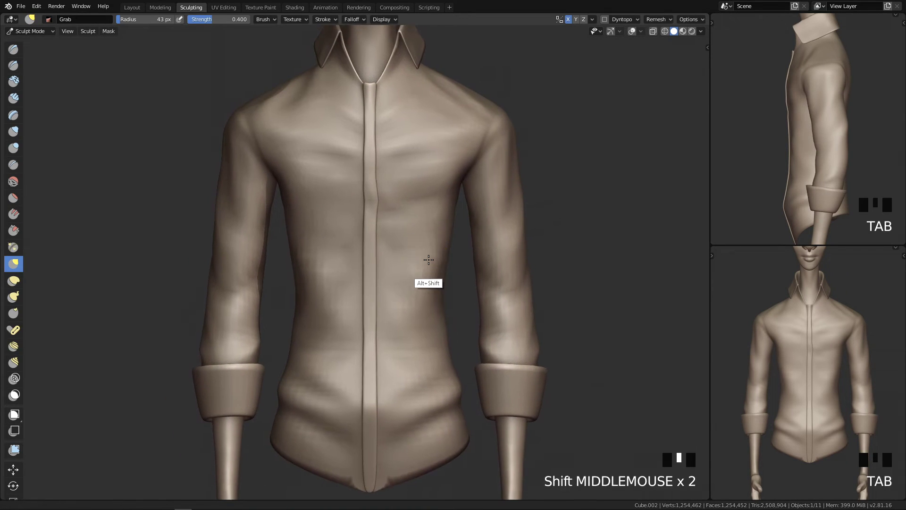
key("q")
key("f")
key("f")
left_click(278, 187)
left_click_drag(267, 190, 263, 191)
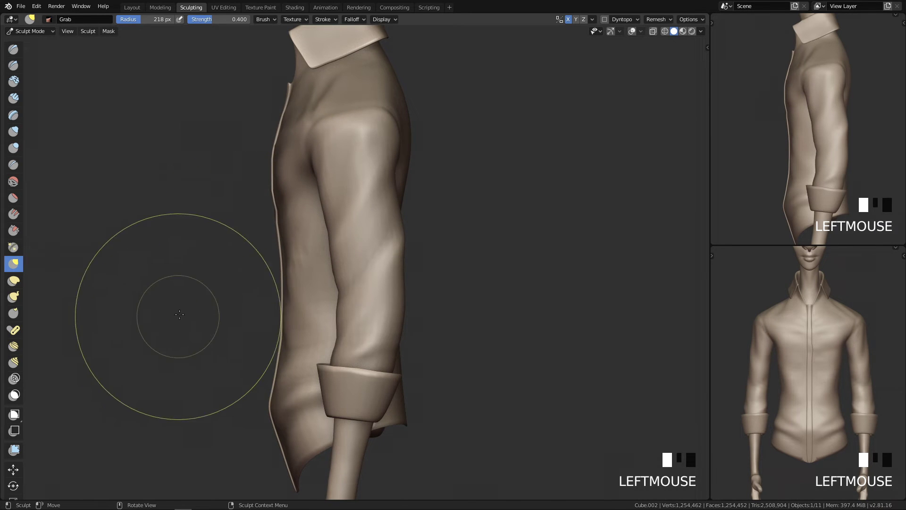
Resize the brush, try a smoothing stroke on the shirt, and undo it
mouse_move(267, 197)
middle_mouse_down("shift")
mouse_move(297, 241)
mouse_move(385, 218)
mouse_move(415, 274)
mouse_move(392, 269)
mouse_move(445, 243)
middle_mouse_up("shift")
key("f")
key("f")
left_click(424, 239, "shift")
key("ctrl+z")
Reshape the front and side of the chest with Grab strokes at 232 px and 212 px radius
middle_click_drag(424, 248, 382, 253, "ctrl")
key("f")
key("f")
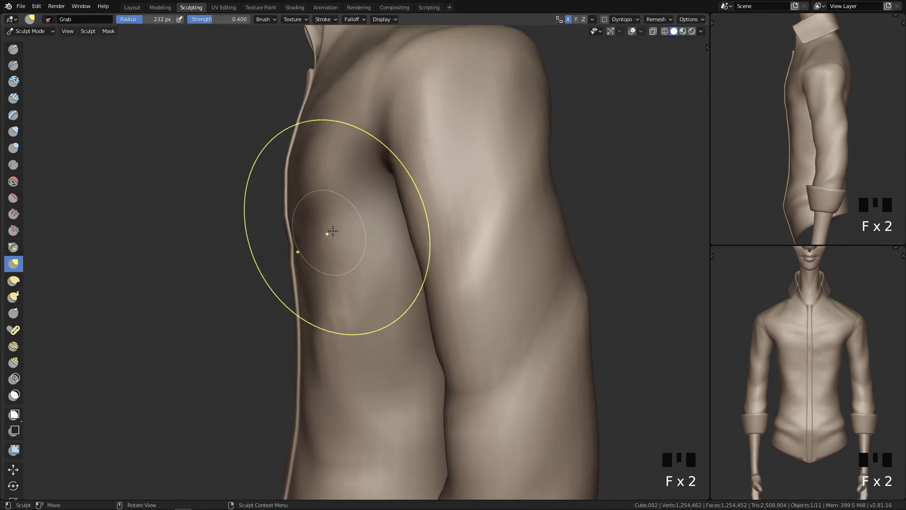
key("f")
middle_click_drag(337, 214, 272, 252)
key("f")
left_click_drag(283, 242, 292, 244)
mouse_move(333, 260)
middle_mouse_down()
mouse_move(429, 245)
mouse_move(404, 259)
mouse_move(431, 319)
mouse_move(415, 320)
mouse_move(451, 278)
middle_mouse_up()
key("q")
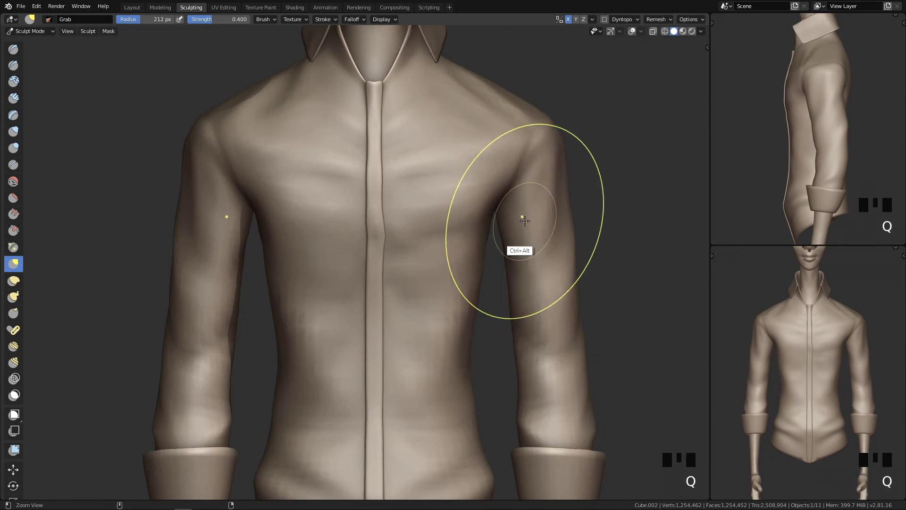
Set the Grab brush radius to 79 px and smooth the chest beside the placket toward the armpit
middle_click_drag(524, 216, 507, 206, "ctrl")
key("f")
left_click(411, 223)
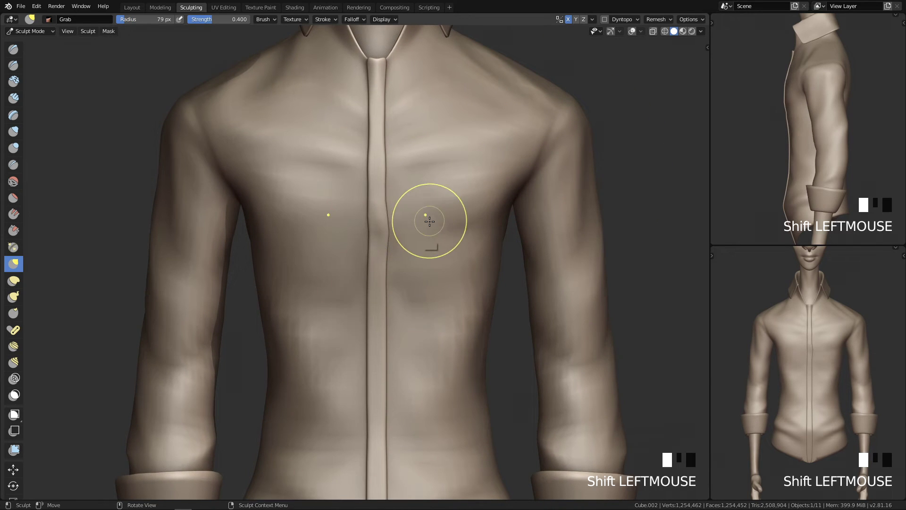
left_click_drag(473, 197, 437, 196, "shift")
mouse_move(437, 196)
middle_mouse_down("ctrl")
mouse_move(509, 312)
mouse_move(476, 399)
middle_mouse_up("ctrl")
Smooth the shirt surface on the torso below the chest
key("q")
middle_click_drag(532, 342, 473, 246, "ctrl")
middle_click_drag(394, 325, 465, 325)
left_click_drag(397, 304, 370, 346, "shift")
mouse_move(401, 333)
middle_mouse_down()
mouse_move(447, 332)
mouse_move(427, 349)
mouse_move(426, 283)
middle_mouse_up()
Switch to the Draw brush and carve inverted strokes into the side of the torso at 70 px, undoing one attempt
key("x")
key("f")
key("f")
mouse_move(411, 308)
left_mouse_down("ctrl+alt")
mouse_move(417, 295)
mouse_move(394, 291)
mouse_move(385, 302)
left_mouse_up("ctrl+alt")
left_click(473, 259)
key("ctrl+z")
left_click_drag(425, 275, 406, 293, "ctrl")
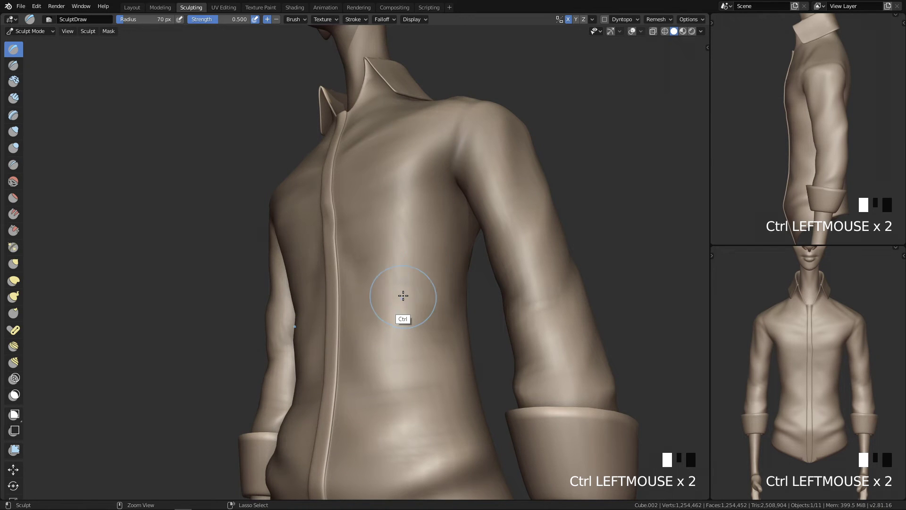
middle_click_drag(384, 307, 398, 339)
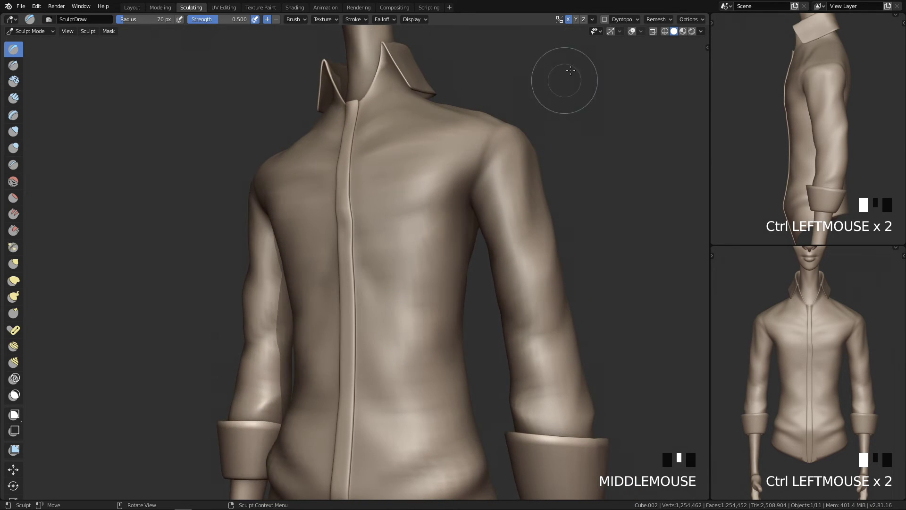
Set the Draw brush radius to 21 px, carve small inverted strokes on the side of the torso, and undo the last one
key("f")
left_click(404, 311)
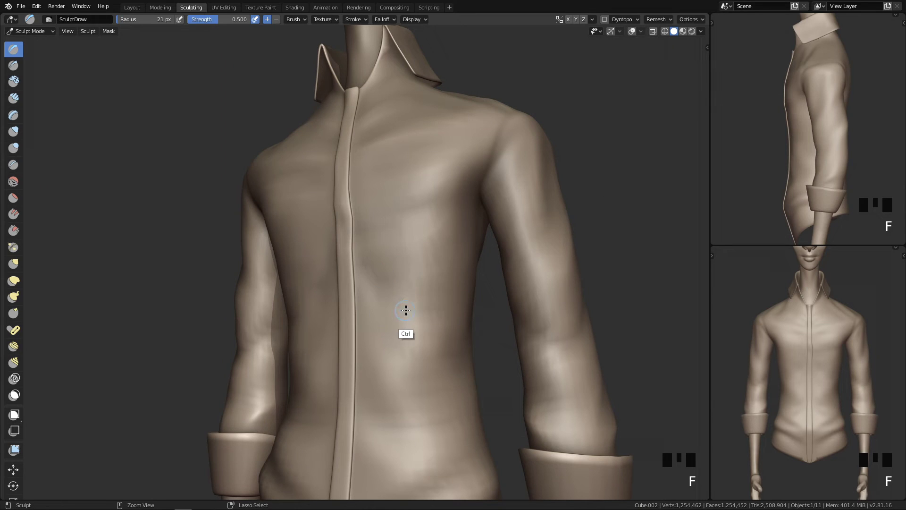
key("f")
left_click(431, 291, "ctrl")
left_click(427, 295, "ctrl")
key("ctrl+z")
Build up small fold details on the side of the torso with Draw strokes at 27 px radius
mouse_move(437, 304)
middle_mouse_down()
mouse_move(460, 283)
mouse_move(419, 332)
mouse_move(430, 278)
middle_mouse_up()
left_click(431, 278)
key("f")
left_click(466, 239)
left_click(415, 302)
middle_click_drag(415, 302, 479, 269)
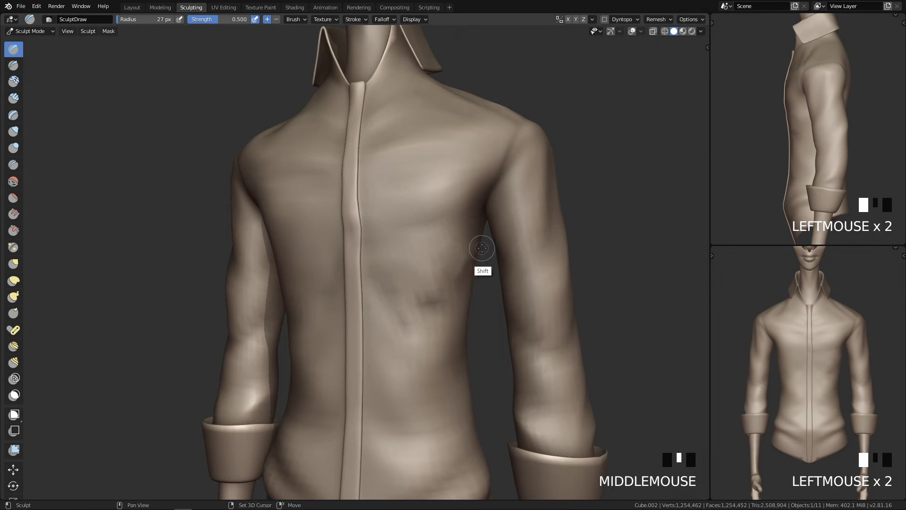
Smooth the new folds on the side of the torso and return to Object Mode
left_click(467, 255, "shift")
left_click_drag(409, 330, 437, 271, "shift")
middle_click_drag(463, 243, 393, 435, "ctrl")
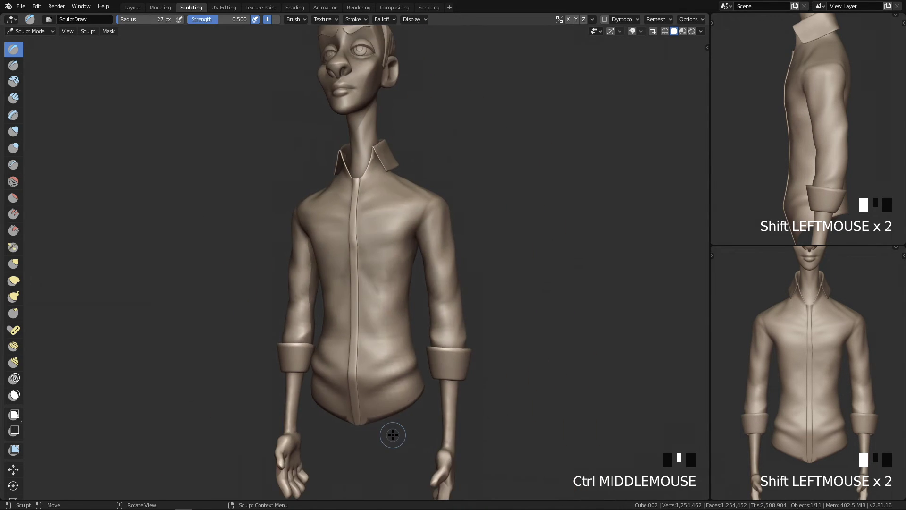
middle_click_drag(413, 363, 479, 274, "ctrl")
key("q")
key("Tab")
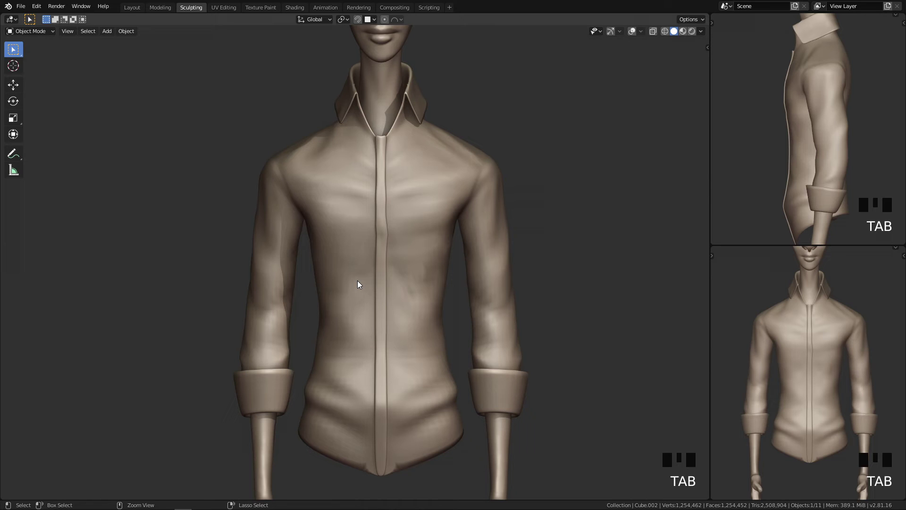
Set the shirt's subdivision to level 1, move the Subdivision modifier above Solidify, and apply it
key("ctrl+1")
mouse_move(474, 395)
middle_mouse_down("ctrl")
mouse_move(474, 384)
mouse_move(470, 401)
middle_mouse_up("ctrl")
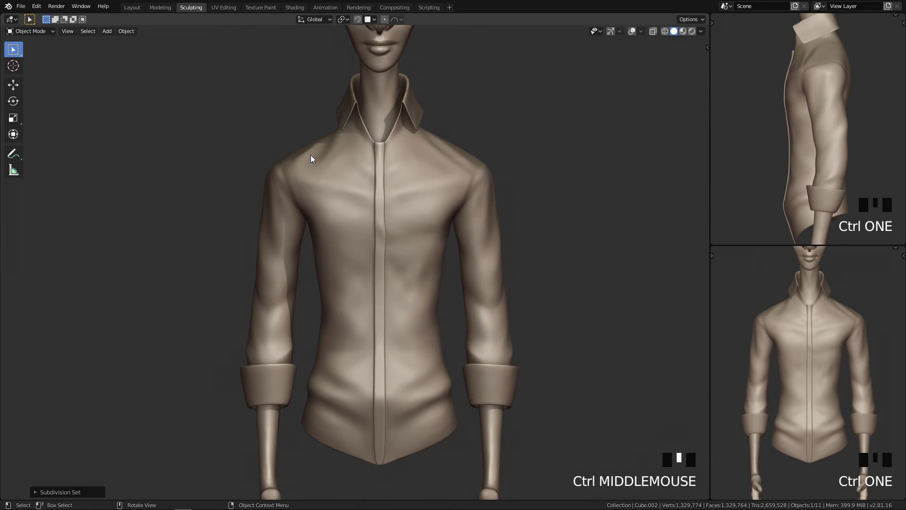
left_click(133, 9)
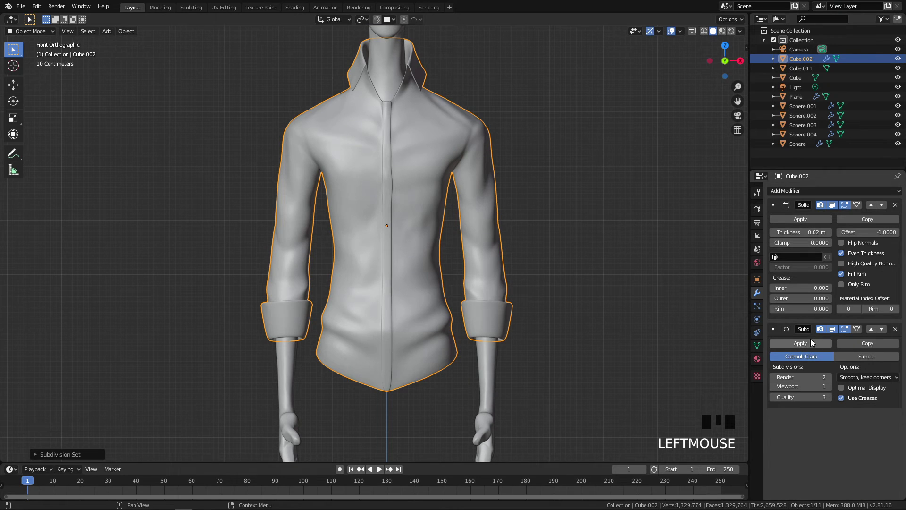
left_click(871, 329)
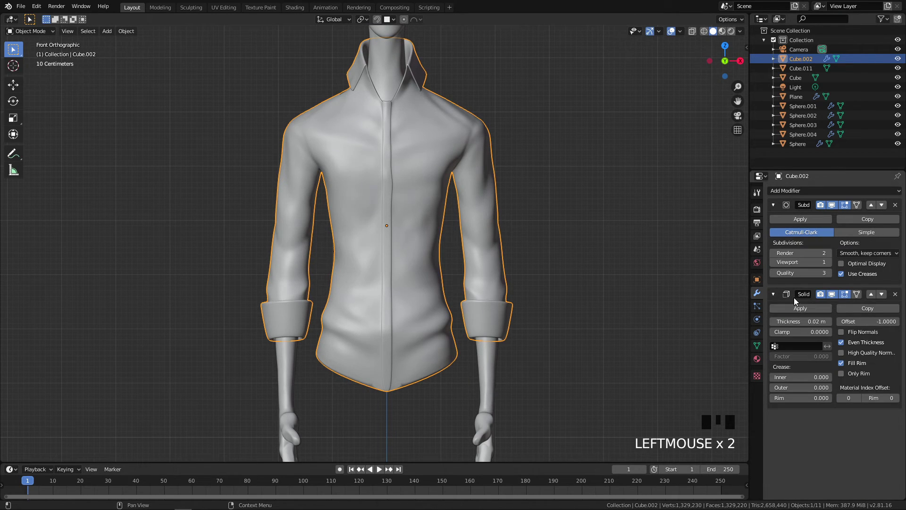
left_click(800, 218)
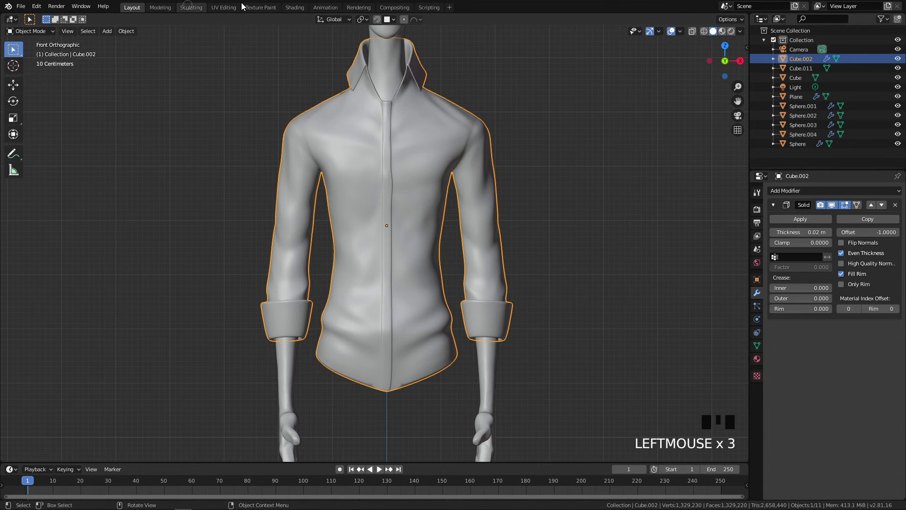
Return to the Sculpting workspace, set the Draw brush radius to 46 px, and redo a stroke on the wearer's left ribs
left_click(191, 7)
middle_click_drag(471, 330, 455, 269, "alt")
key("f")
left_click(424, 251)
key("ctrl+z")
left_click(422, 250)
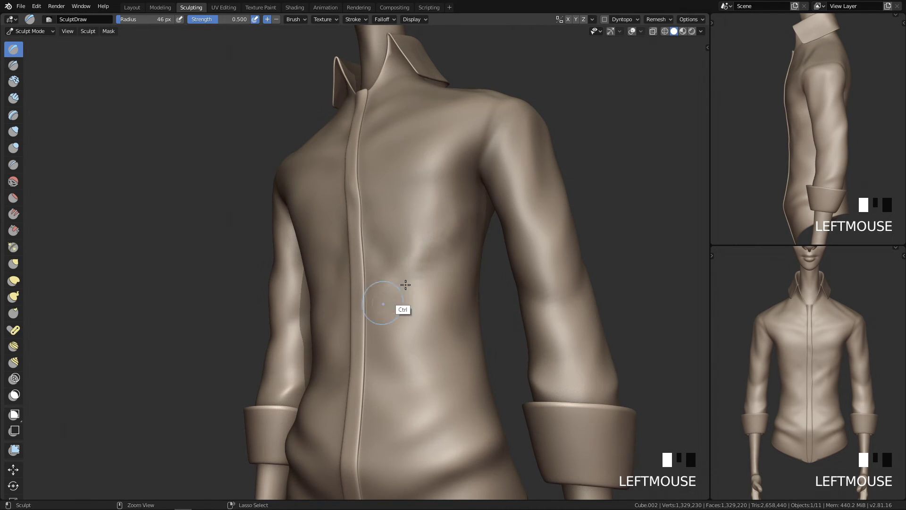
Carve inverted Draw strokes across the ribs on the wearer's left and smooth the area toward the armpit
left_click_drag(460, 264, 405, 282, "ctrl")
left_click_drag(477, 237, 451, 211, "shift")
middle_click_drag(405, 261, 435, 269)
mouse_move(434, 269)
left_mouse_down("ctrl")
mouse_move(397, 274)
mouse_move(411, 250)
left_mouse_up("ctrl")
left_click_drag(415, 248, 441, 227, "shift")
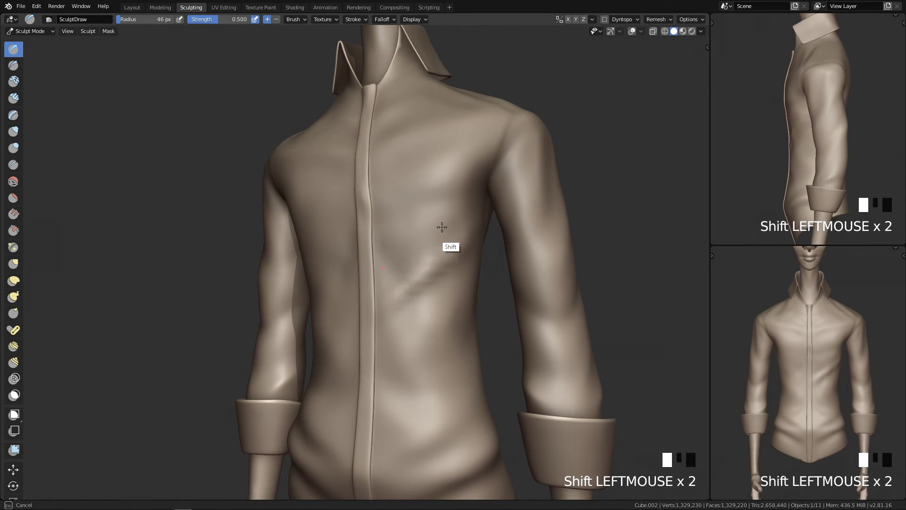
Build up a diagonal fold beside the placket on the wearer's left, undoing one attempt, and smooth it
left_click_drag(384, 262, 416, 283)
key("ctrl+z")
mouse_move(383, 255)
left_mouse_down()
mouse_move(427, 271)
mouse_move(436, 286)
left_mouse_up()
key("q")
middle_click_drag(450, 320, 455, 272, "ctrl")
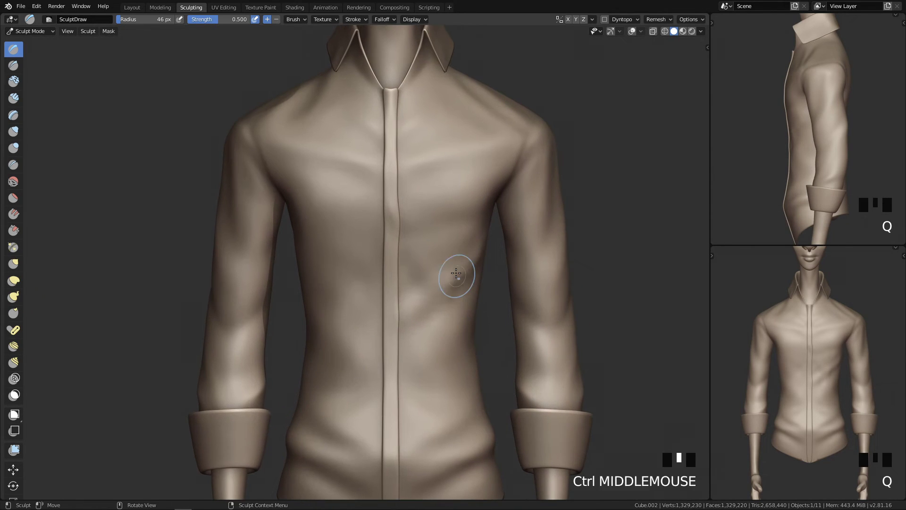
left_click_drag(422, 310, 424, 307, "shift")
Shape a side fold below the chest on the wearer's right with raised and inverted 29 px Draw strokes, undoing the first attempts
middle_click_drag(364, 348, 394, 269, "shift")
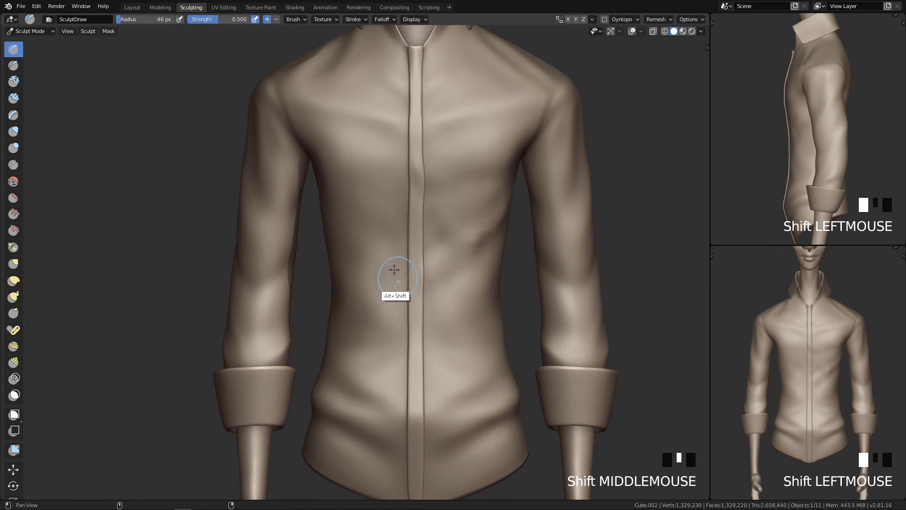
key("f")
left_click(385, 239)
left_click(392, 243)
key("ctrl+z")
key("ctrl+z")
key("ctrl+z")
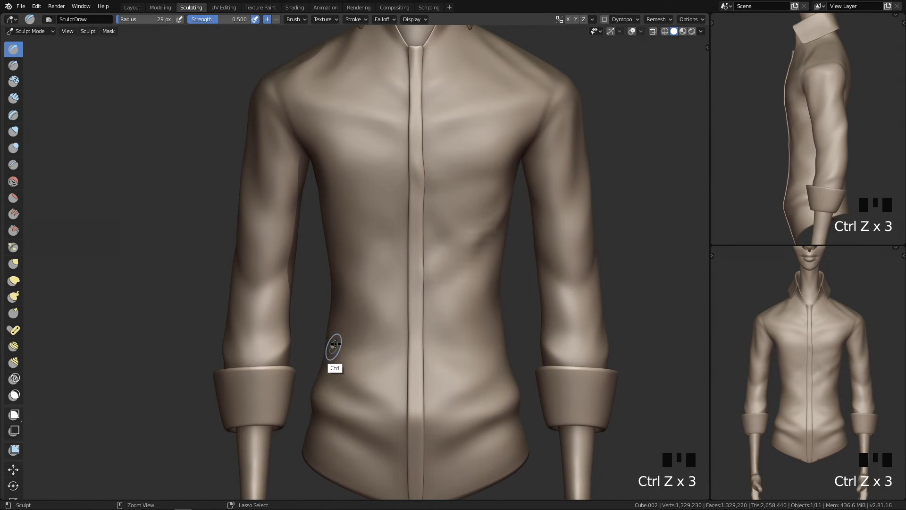
left_click_drag(361, 252, 391, 262)
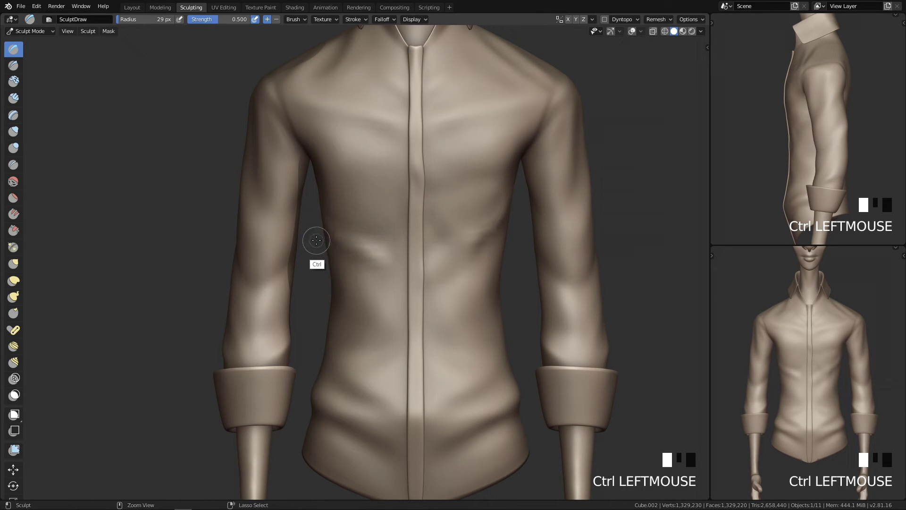
left_click_drag(317, 240, 388, 250, "ctrl")
Refine the fold below the chest on the wearer's right with Draw strokes at 38 px, then 52 px radius
key("f")
left_click(406, 237)
middle_click_drag(445, 325, 427, 277, "ctrl")
middle_click_drag(427, 278, 445, 286, "shift")
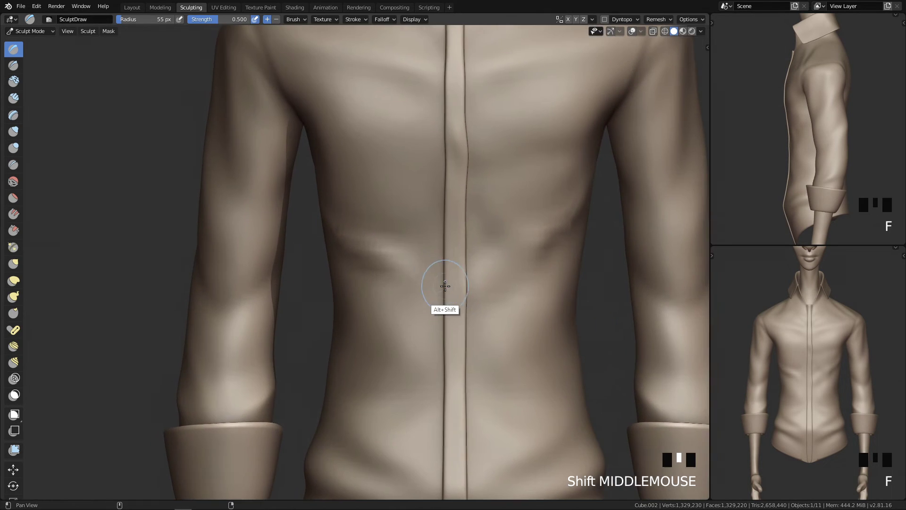
key("f")
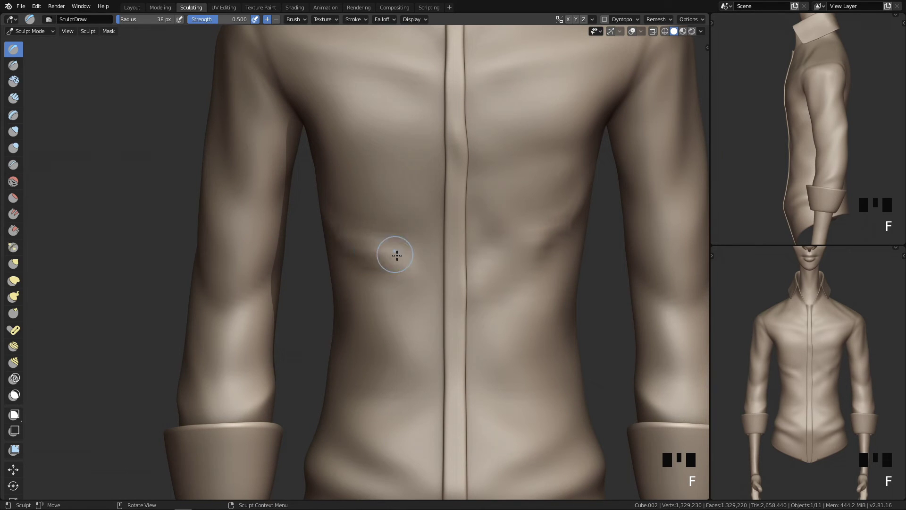
key("f")
left_click(337, 216)
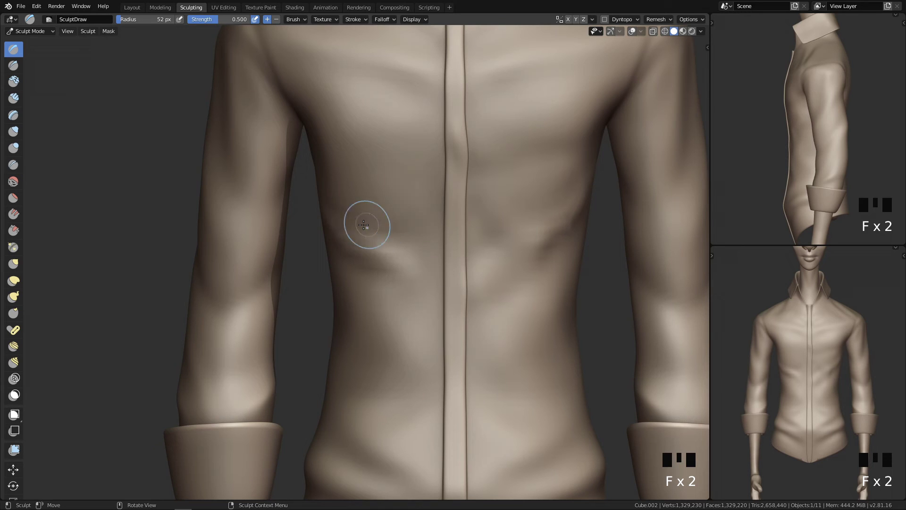
middle_click_drag(353, 221, 384, 231, "ctrl")
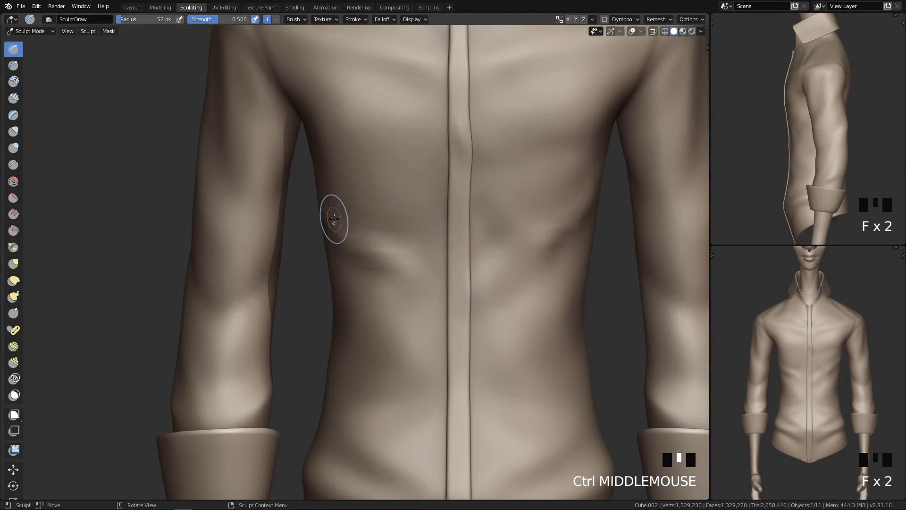
mouse_move(344, 237)
middle_mouse_down()
mouse_move(380, 269)
mouse_move(343, 242)
mouse_move(402, 233)
middle_mouse_up()
Carve an inverted stroke below the armpit on the wearer's right, undoing one attempt, and smooth the folds around it
key("f")
left_click(374, 269, "ctrl")
key("ctrl+z")
left_click_drag(283, 161, 369, 189, "ctrl")
key("f")
left_click(336, 172)
left_click_drag(345, 245, 421, 276, "shift")
mouse_move(346, 244)
left_mouse_down("shift")
mouse_move(424, 279)
mouse_move(378, 200)
left_mouse_up("shift")
Smooth the folds on both sides of the torso from the front view
key("q")
mouse_move(576, 111)
middle_mouse_down("ctrl")
mouse_move(489, 416)
mouse_move(469, 433)
mouse_move(469, 271)
mouse_move(378, 269)
mouse_move(381, 249)
middle_mouse_up("ctrl")
left_click_drag(367, 255, 387, 244, "shift")
left_click_drag(522, 229, 485, 242, "shift")
mouse_move(515, 224)
left_mouse_down("shift")
mouse_move(496, 238)
mouse_move(495, 266)
left_mouse_up("shift")
mouse_move(531, 286)
middle_mouse_down("ctrl")
mouse_move(522, 313)
mouse_move(525, 292)
middle_mouse_up("ctrl")
Try an inverted Draw stroke on the side of the waist on the wearer's left and undo it
key("x")
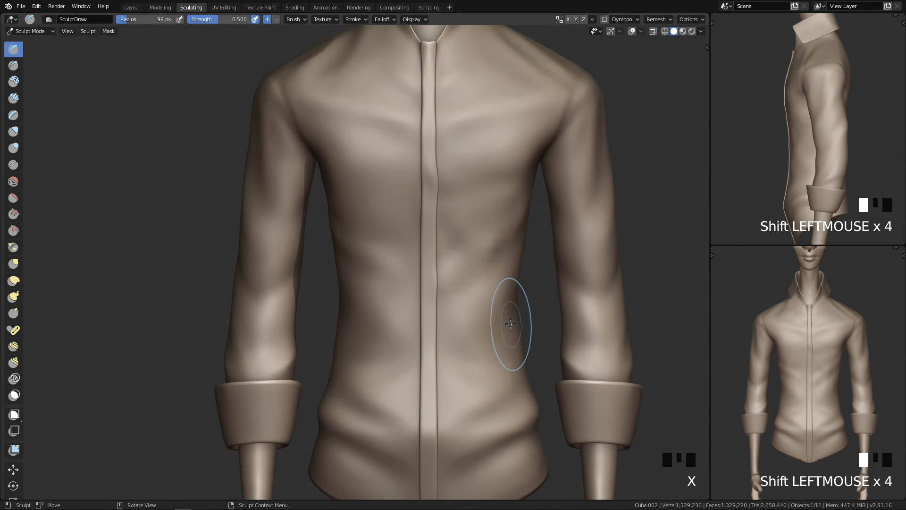
key("f")
left_click(487, 321)
mouse_move(505, 327)
left_mouse_down("ctrl")
mouse_move(479, 347)
mouse_move(524, 307)
mouse_move(494, 330)
left_mouse_up("ctrl")
key("ctrl+z")
Set the Draw brush radius to 29 px and add a small stroke to the wearer's right ribs, undoing the earlier attempts
mouse_move(493, 330)
middle_mouse_down("shift")
mouse_move(505, 320)
mouse_move(455, 280)
middle_mouse_up("shift")
key("f")
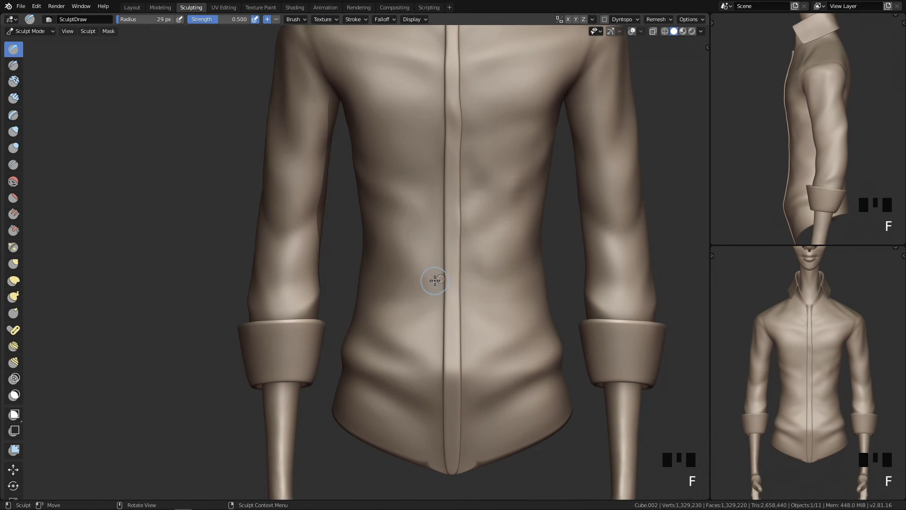
left_click_drag(409, 262, 453, 317, "ctrl")
key("ctrl+z")
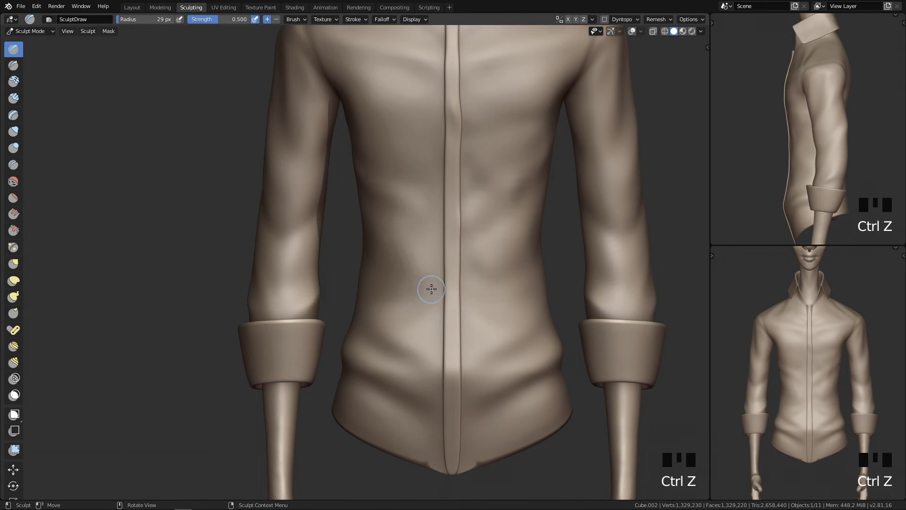
left_click(411, 196)
key("ctrl+z")
left_click(407, 177)
key("ctrl+z")
left_click(394, 203)
Resize the brush and smooth the front of the torso on the wearer's right
mouse_move(514, 268)
middle_mouse_down("ctrl")
mouse_move(477, 404)
mouse_move(460, 349)
mouse_move(430, 353)
mouse_move(472, 349)
middle_mouse_up("ctrl")
mouse_move(472, 349)
middle_mouse_down("ctrl")
mouse_move(483, 282)
mouse_move(430, 253)
middle_mouse_up("ctrl")
key("f")
left_click(405, 263, "shift")
Carve, smooth and build up the fold across the ribs on the wearer's left at 43 px radius
mouse_move(472, 284)
middle_mouse_down("alt")
mouse_move(488, 293)
mouse_move(449, 297)
middle_mouse_up("alt")
key("f")
middle_click_drag(496, 232, 472, 208, "alt")
key("f")
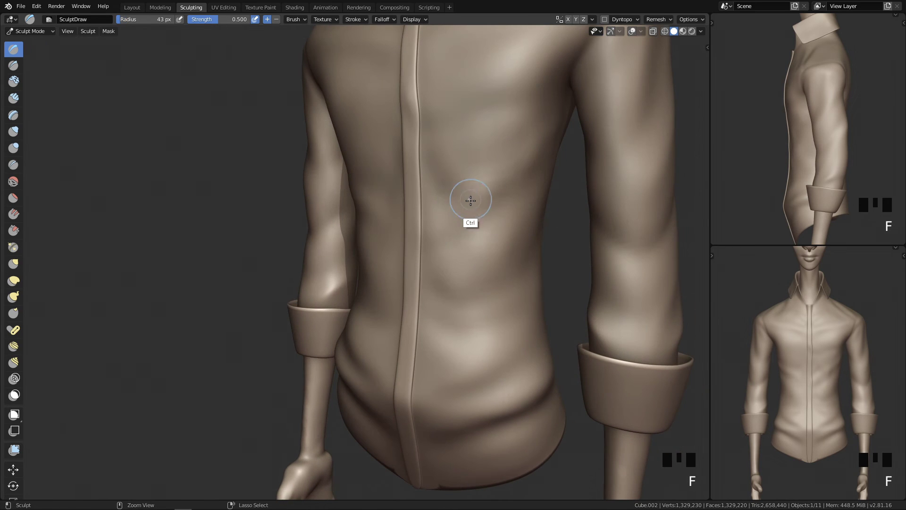
left_click(459, 207, "ctrl")
left_click(528, 178, "shift")
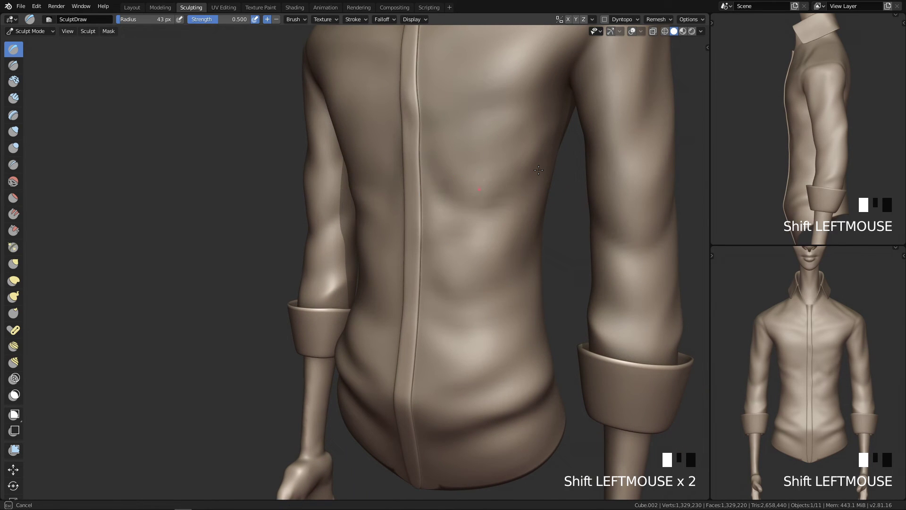
left_click(489, 188)
Compare the shirt's back and front, and smooth the folds beside the placket on the wearer's left
middle_click_drag(552, 213, 461, 291, "ctrl")
key("q")
middle_click_drag(577, 221, 468, 327, "ctrl")
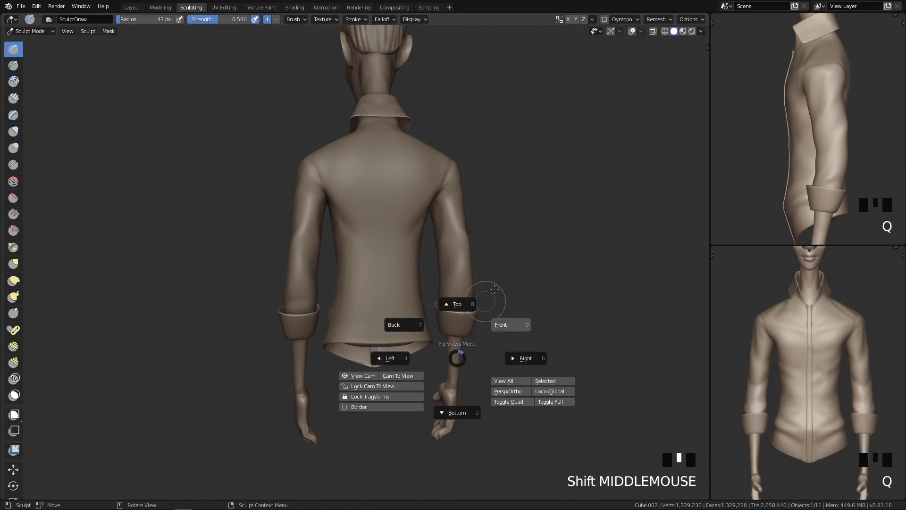
left_click(469, 327)
scroll(461, 336, "up", 2)
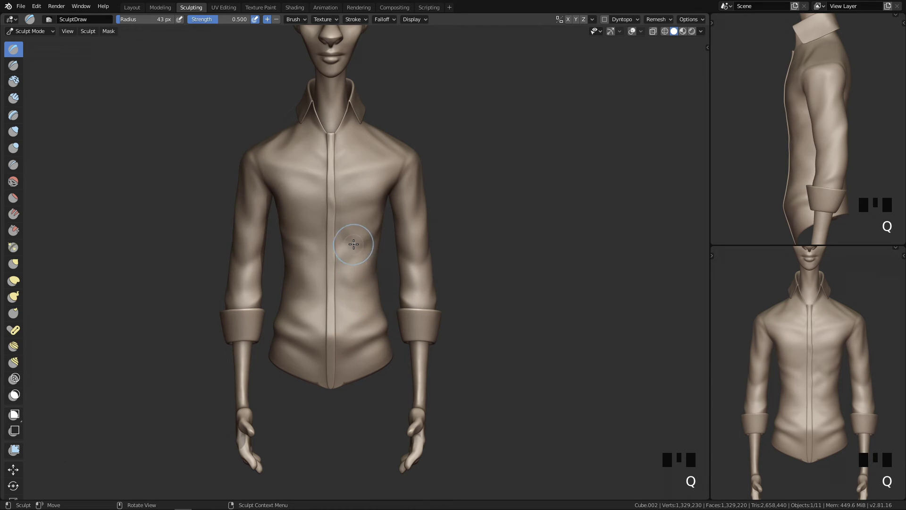
mouse_move(343, 242)
left_mouse_down("shift")
mouse_move(355, 241)
mouse_move(348, 244)
mouse_move(371, 268)
left_mouse_up("shift")
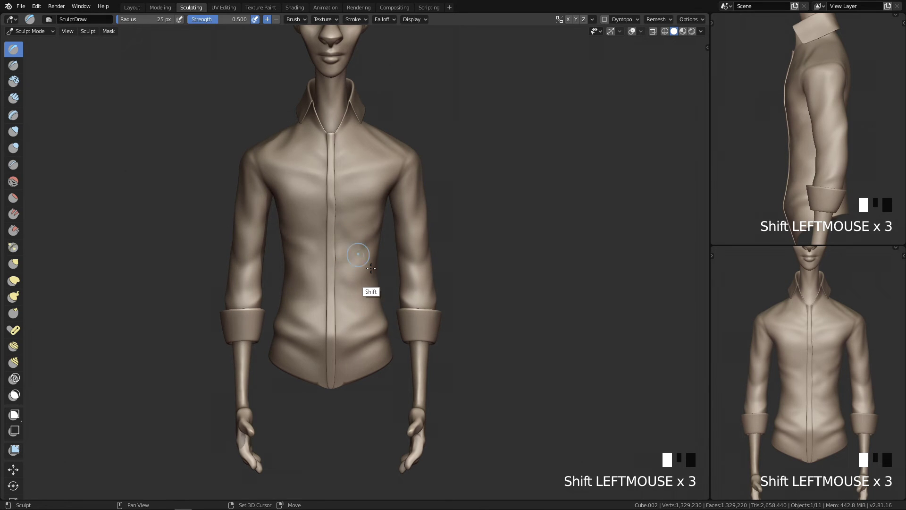
Add a Draw stroke at 25 px radius to the lower front of the shirt on the wearer's left, undoing two attempts
key("q")
key("q")
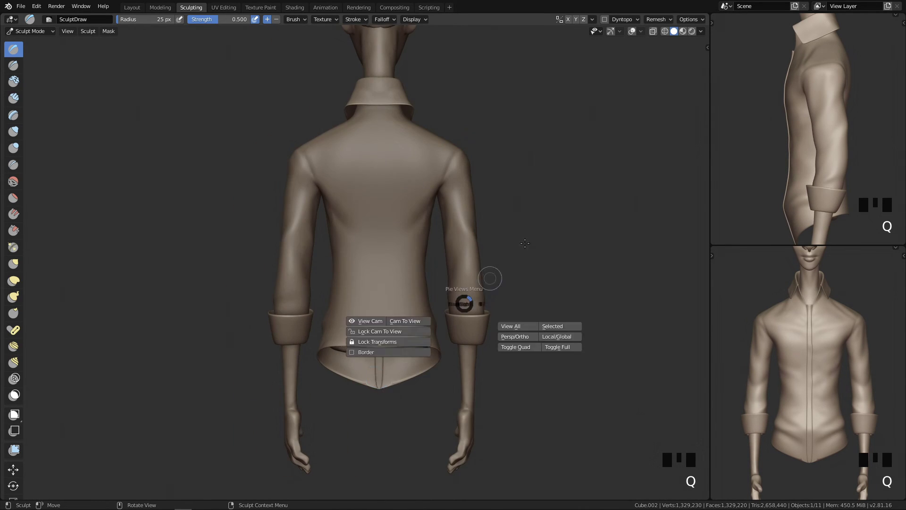
middle_click_drag(374, 410, 389, 352, "ctrl")
middle_click_drag(390, 352, 452, 309, "shift")
mouse_move(452, 302)
left_mouse_down()
mouse_move(413, 330)
mouse_move(454, 287)
left_mouse_up()
key("ctrl+z")
left_click_drag(407, 309, 413, 322)
key("ctrl+z")
mouse_move(466, 286)
left_mouse_down()
mouse_move(448, 312)
mouse_move(393, 339)
left_mouse_up()
Try a Draw stroke toward the hem on the wearer's right and undo it
middle_click_drag(359, 301, 431, 343, "shift")
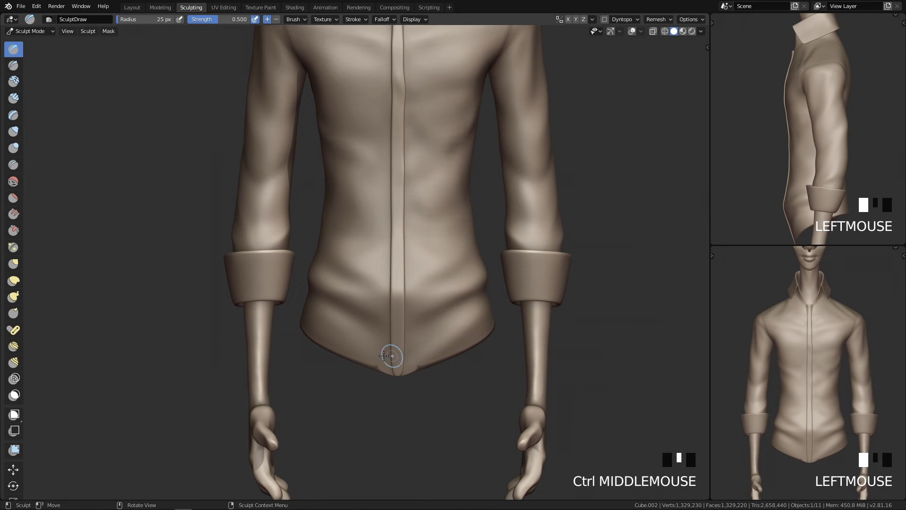
middle_click_drag(478, 305, 438, 378, "ctrl")
left_click_drag(329, 304, 373, 332)
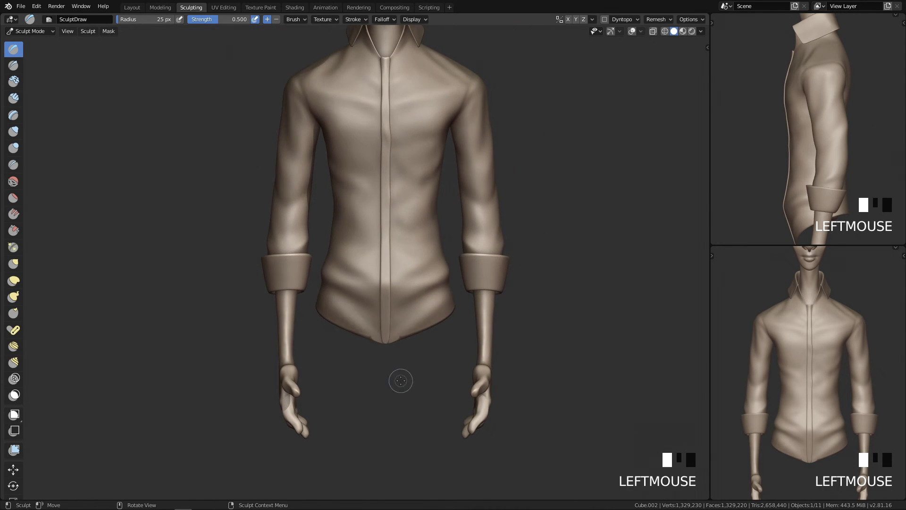
key("ctrl+z")
left_click(384, 360)
Try fine Draw strokes below the chest on the wearer's right at different radii and undo them
middle_click_drag(381, 244, 363, 319, "shift")
key("f")
left_click(321, 218)
key("ctrl+z")
key("f")
key("f")
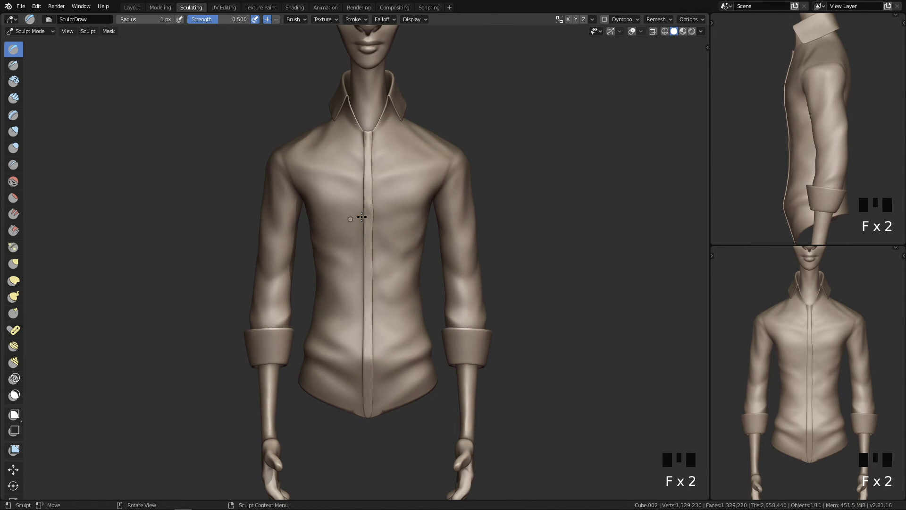
left_click_drag(337, 229, 357, 232)
key("ctrl+z")
Set the Draw brush radius to 10 px and redo the small stroke below the chest on the wearer's right
key("f")
left_click(362, 225)
key("ctrl+z")
left_click(330, 230)
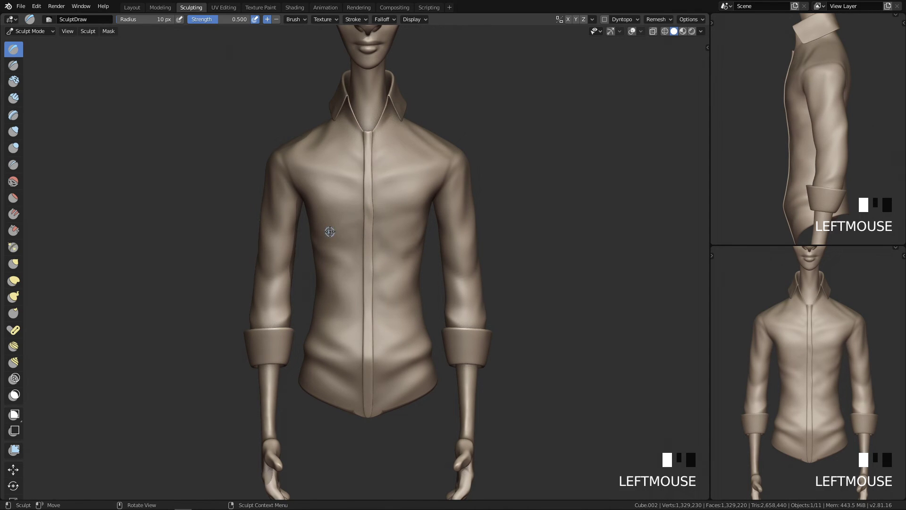
Carve a thin inverted line across the wearer's left chest and add a raised stroke just above it
middle_click_drag(388, 203, 385, 231, "shift")
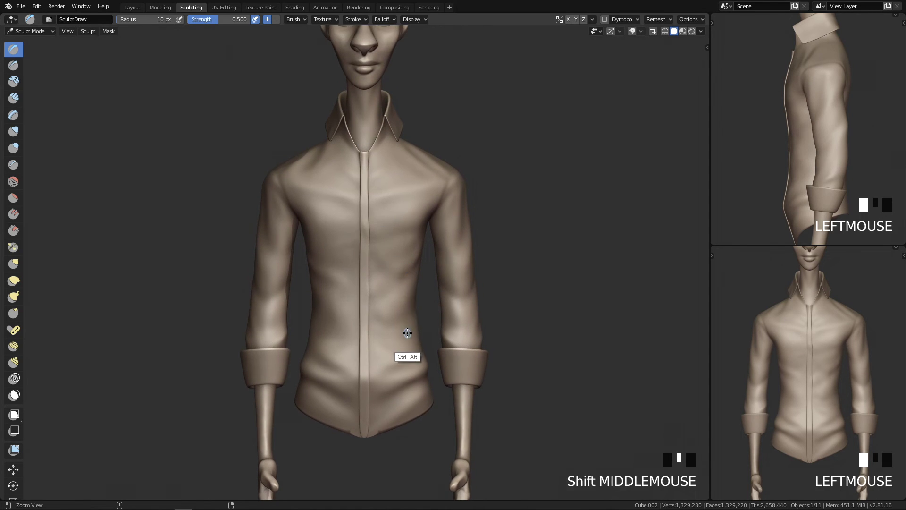
middle_click_drag(407, 331, 433, 280, "ctrl")
mouse_move(373, 195)
left_mouse_down("ctrl")
mouse_move(423, 192)
mouse_move(430, 203)
left_mouse_up("ctrl")
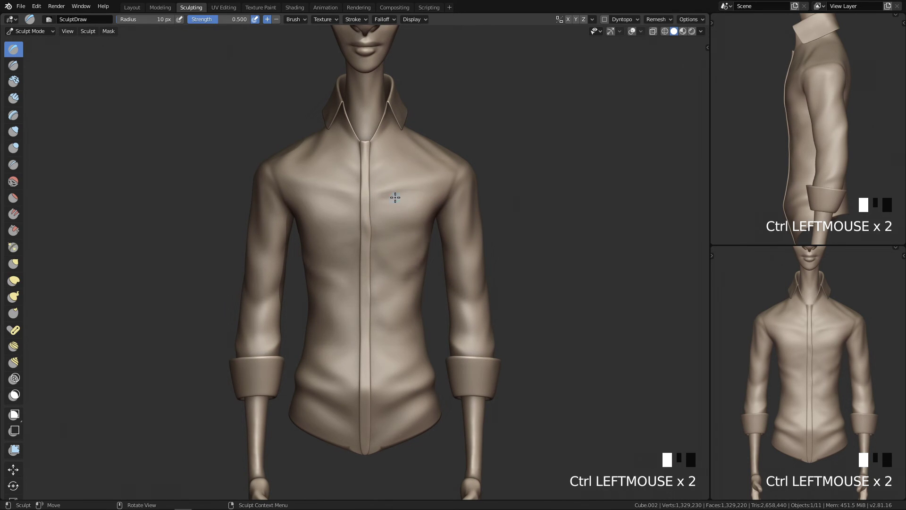
left_click_drag(372, 180, 395, 174)
Carve inverted Draw strokes at 47 px radius across the shirt's back below the shoulder blades and at the waist, undoing one
middle_click_drag(253, 478, 380, 322, "ctrl")
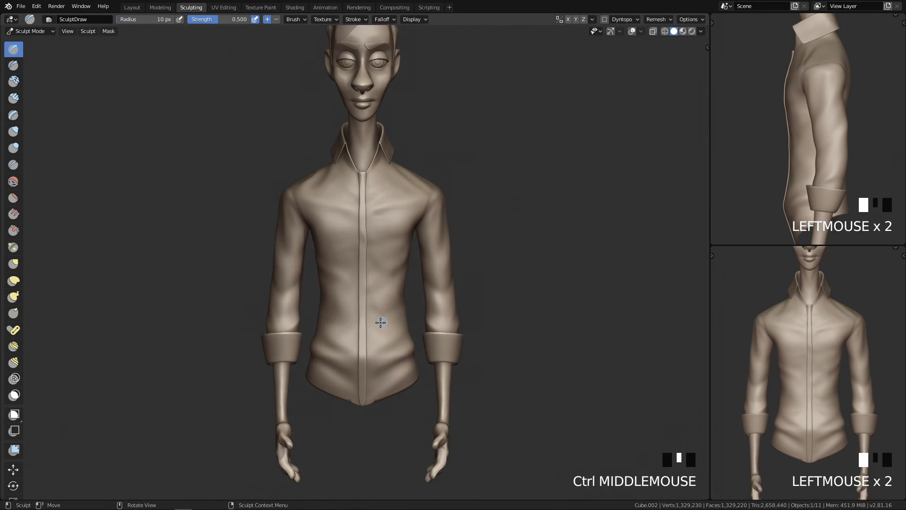
key("q")
middle_click_drag(415, 352, 416, 261, "ctrl")
key("f")
left_click(421, 208)
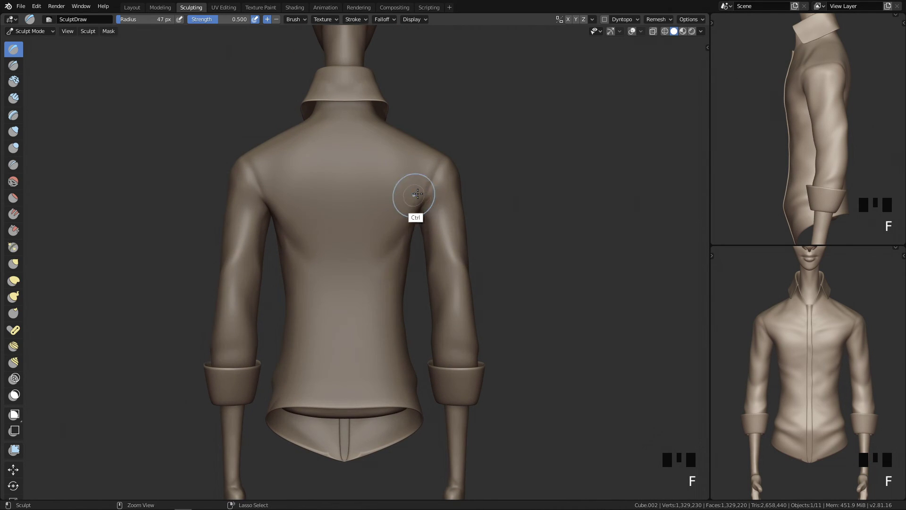
left_click_drag(415, 194, 381, 236, "ctrl")
left_click_drag(297, 204, 382, 221, "ctrl")
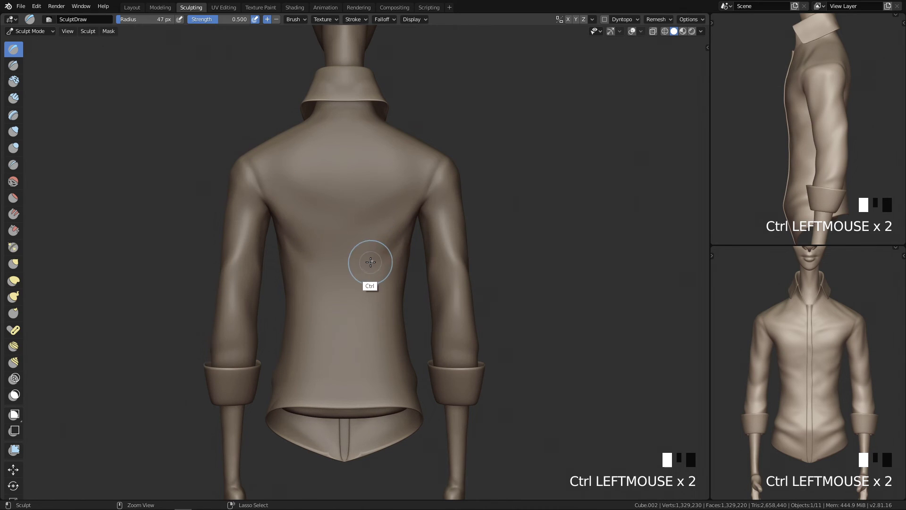
key("ctrl+z")
mouse_move(266, 190)
left_mouse_down("ctrl")
mouse_move(368, 225)
mouse_move(363, 237)
left_mouse_up("ctrl")
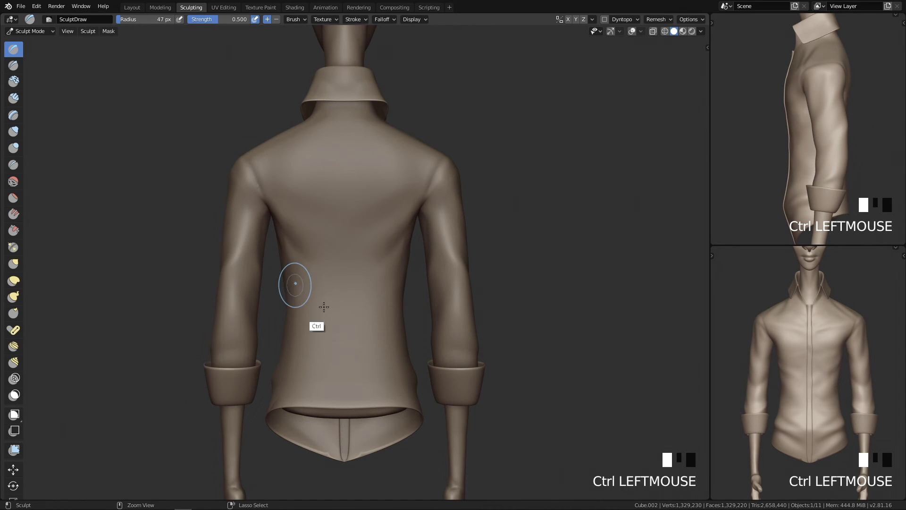
left_click_drag(323, 307, 369, 317, "ctrl")
Carve finer inverted strokes at 19 px radius on the shirt's lower back and undo the latest ones
key("f")
left_click(368, 322)
left_click_drag(406, 283, 365, 368, "ctrl")
left_click_drag(347, 286, 345, 284, "ctrl")
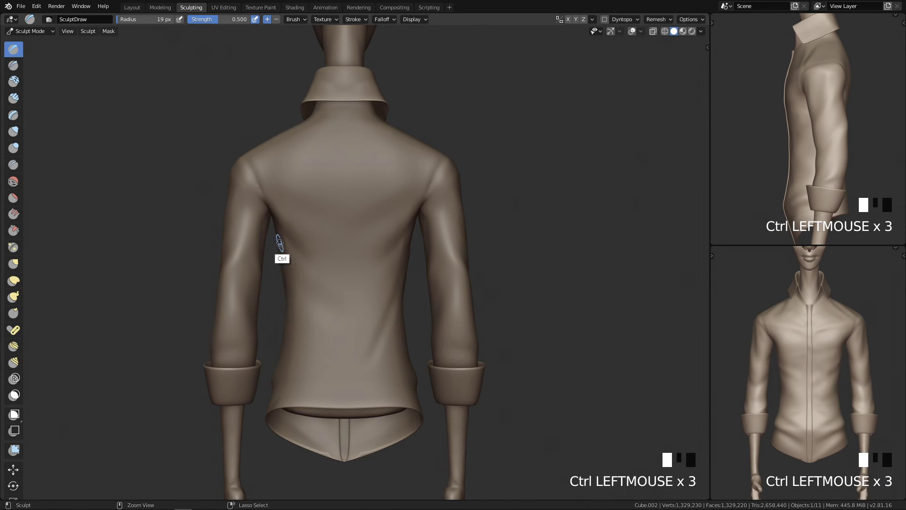
key("ctrl+z")
key("ctrl+z")
key("ctrl+z")
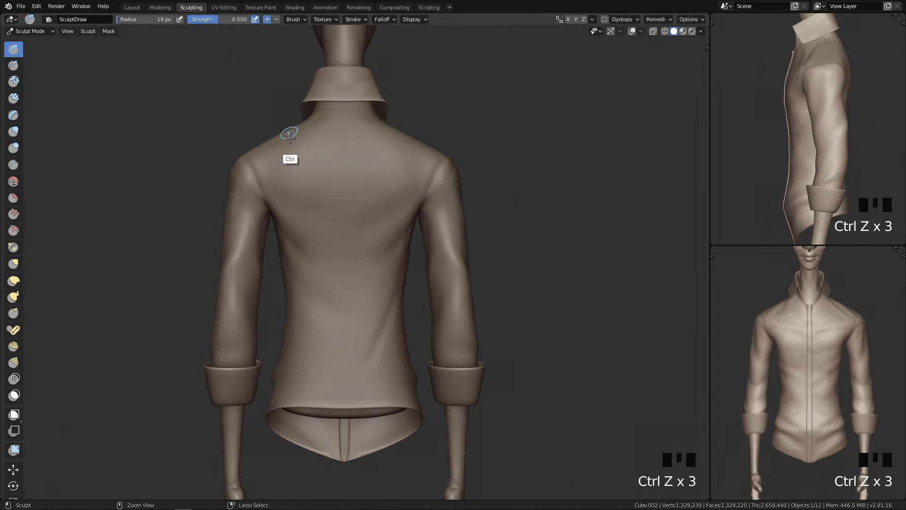
Carve inverted Draw strokes at 19 px radius across the shirt's lower back and sculpt folds at 24 px along the back's sides
left_click_drag(318, 313, 342, 318, "ctrl")
left_click_drag(289, 242, 332, 332, "ctrl")
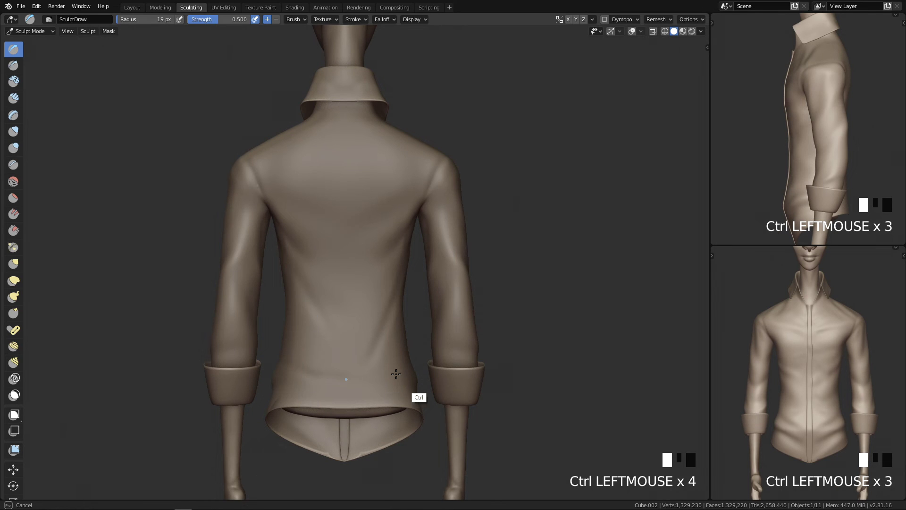
middle_click_drag(413, 379, 373, 384)
middle_click_drag(402, 336, 405, 294, "shift")
middle_click_drag(407, 292, 409, 255, "ctrl")
key("f")
left_click(413, 226)
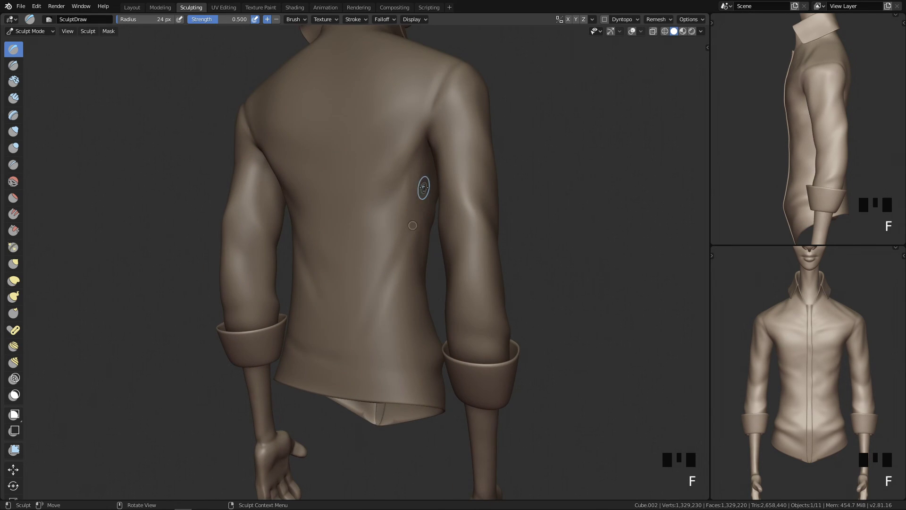
middle_click_drag(339, 331, 326, 211)
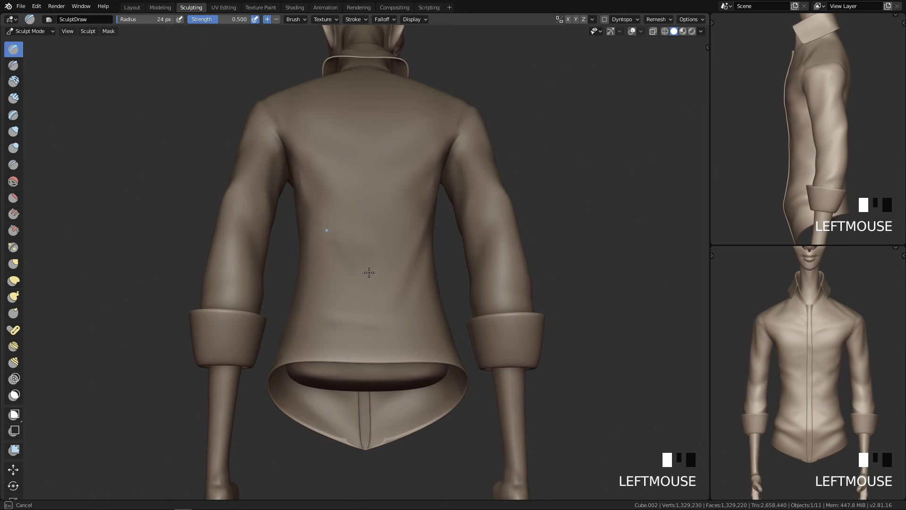
middle_click_drag(369, 272, 358, 256, "alt")
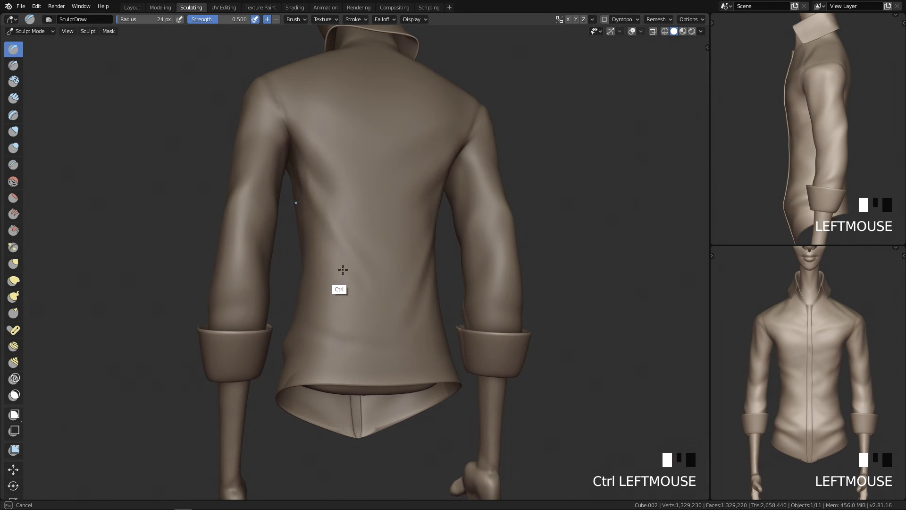
mouse_move(405, 282)
middle_mouse_down()
mouse_move(415, 311)
mouse_move(405, 361)
mouse_move(363, 372)
mouse_move(407, 360)
mouse_move(392, 371)
mouse_move(355, 366)
middle_mouse_up()
left_click_drag(356, 367, 356, 344)
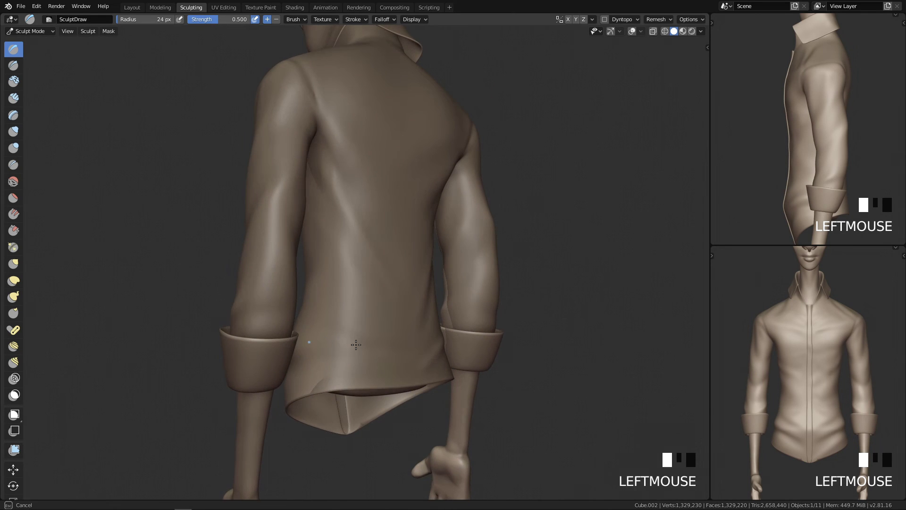
middle_click_drag(370, 376, 327, 360)
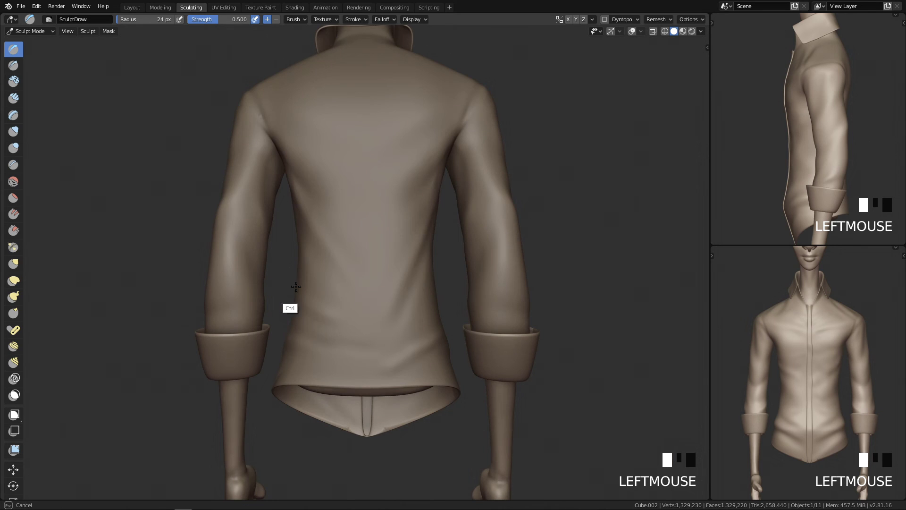
middle_click_drag(308, 316, 350, 327)
Try inverted Draw strokes at 24 px radius along the middle of the shirt's back and undo the last one
key("q")
middle_click_drag(415, 202, 410, 293, "shift")
key("q")
left_click(378, 222, "ctrl")
left_click(364, 420, "ctrl")
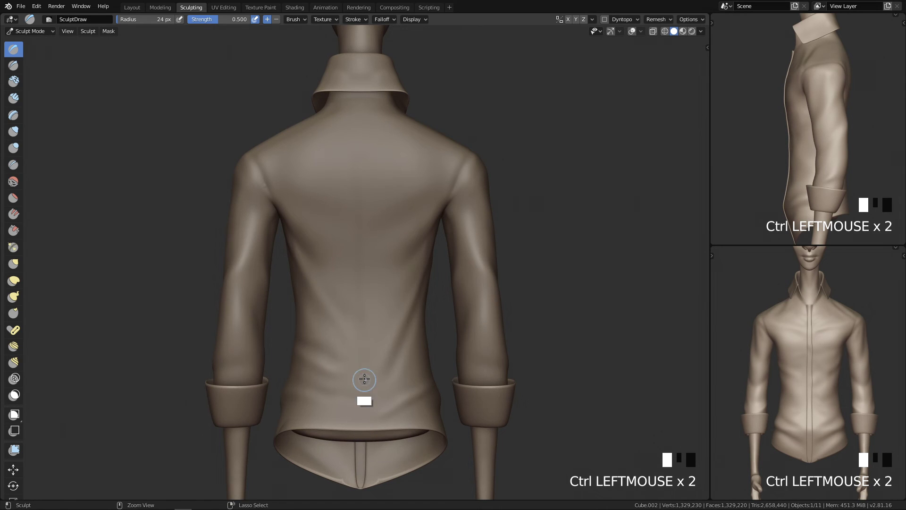
key("ctrl+z")
Set the Draw brush radius to 130 px and carve two broad inverted strokes down the middle of the shirt's back
key("f")
left_click(366, 359, "ctrl")
key("f")
left_click(376, 265)
left_click_drag(357, 175, 370, 400, "ctrl")
left_click_drag(362, 210, 367, 382, "ctrl")
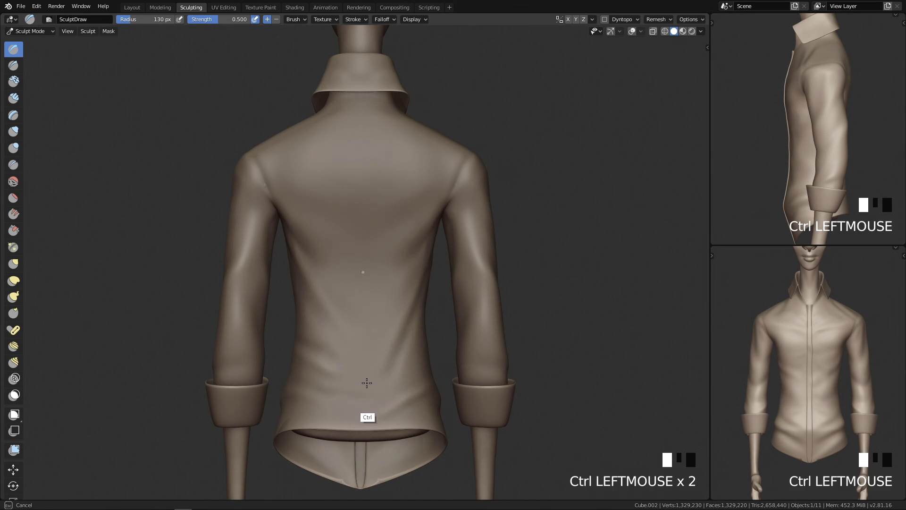
Carve a groove down the spine between the shoulder blades with inverted Draw strokes at 48 px radius
mouse_move(404, 370)
middle_mouse_down()
mouse_move(436, 312)
mouse_move(417, 320)
mouse_move(445, 271)
middle_mouse_up()
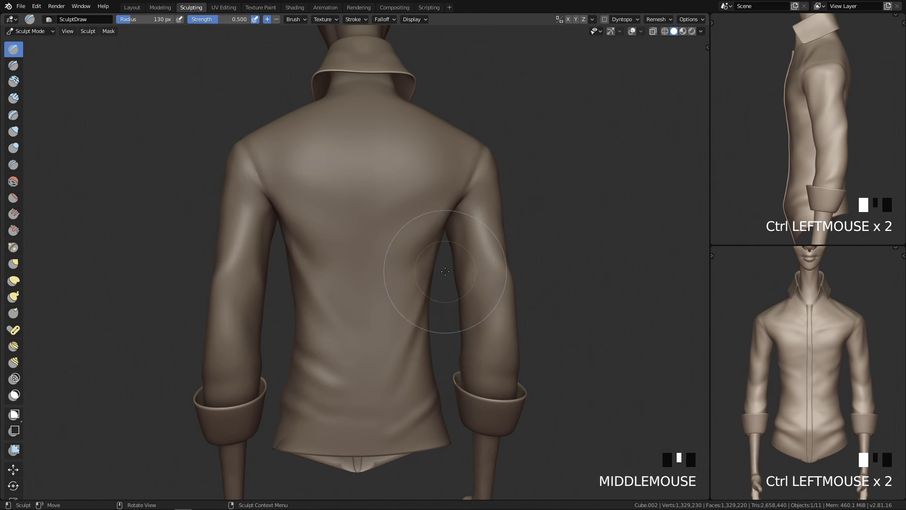
key("f")
left_click(467, 228)
middle_click_drag(409, 212, 405, 248)
key("f")
left_click(378, 185)
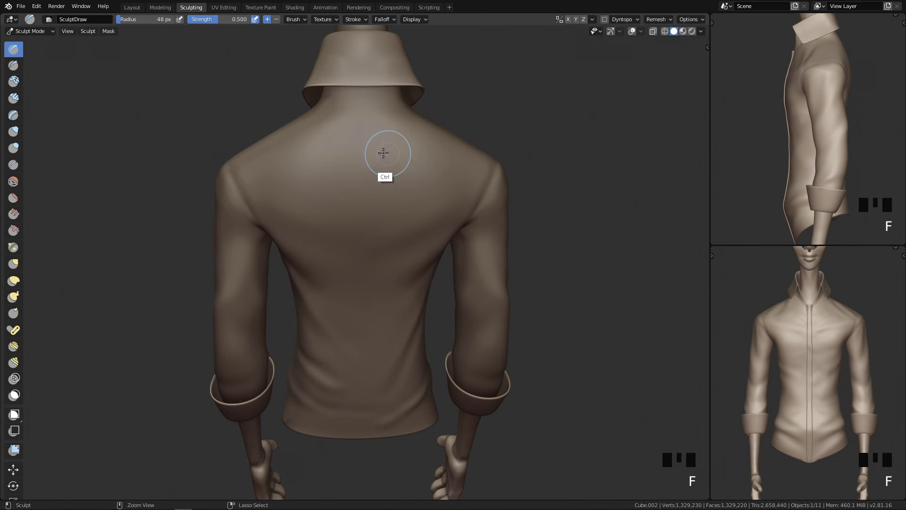
left_click_drag(361, 110, 363, 250, "ctrl")
left_click_drag(360, 146, 348, 265, "ctrl")
Reduce the Draw brush radius, try thin raised strokes across the upper back at the wearer's left shoulder, and undo each one
middle_click_drag(347, 265, 363, 234)
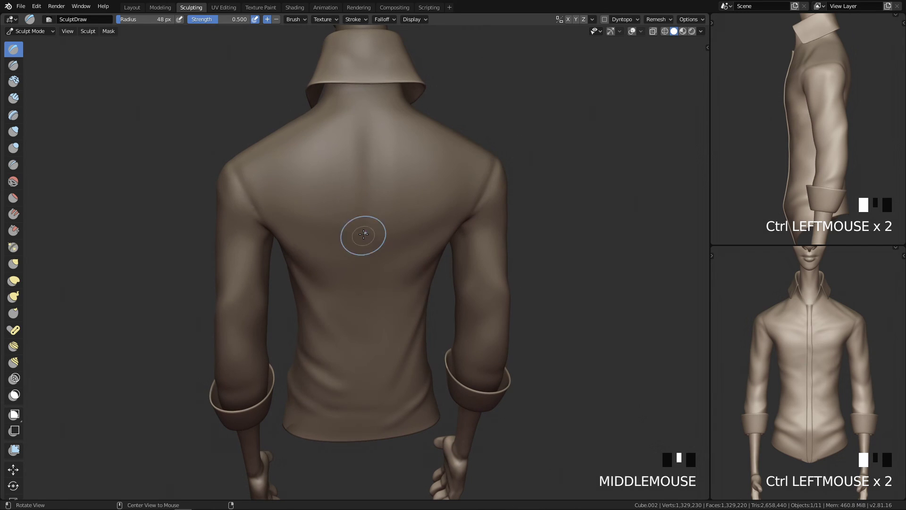
key("f")
left_click(355, 183)
key("f")
left_click(344, 170)
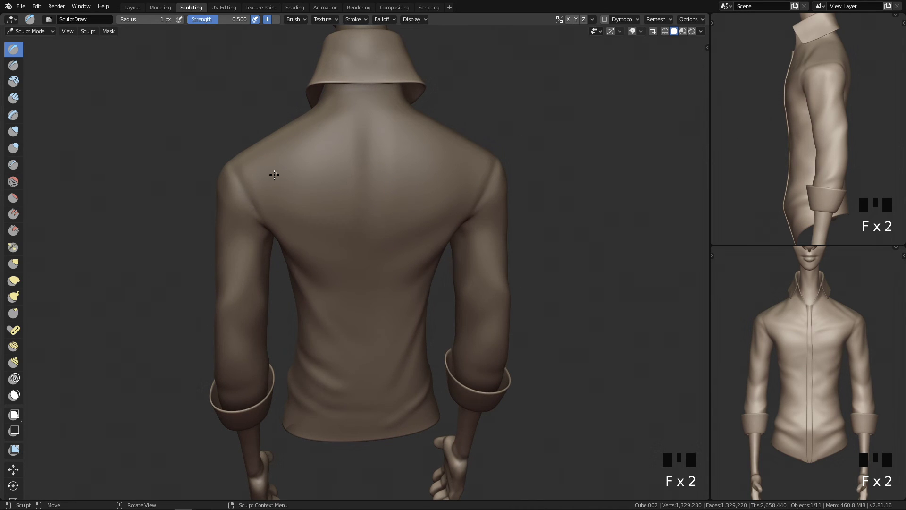
left_click_drag(329, 214, 326, 215)
key("ctrl+z")
left_click_drag(253, 197, 332, 183)
key("ctrl+z")
left_click_drag(239, 181, 293, 147)
mouse_move(384, 256)
middle_mouse_down()
mouse_move(384, 204)
mouse_move(443, 205)
mouse_move(446, 185)
middle_mouse_up()
key("ctrl+z")
Sculpt the upper back and the wearer's left shoulder, using inverted Draw strokes at 38 px radius
left_click(416, 225)
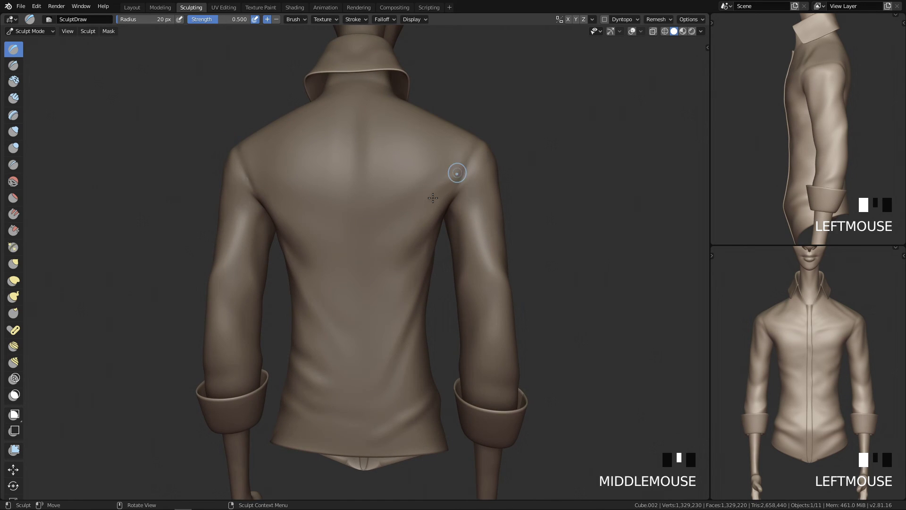
key("q")
key("q")
mouse_move(431, 259)
middle_mouse_down("ctrl")
mouse_move(483, 186)
mouse_move(467, 324)
mouse_move(433, 293)
mouse_move(364, 189)
middle_mouse_up("ctrl")
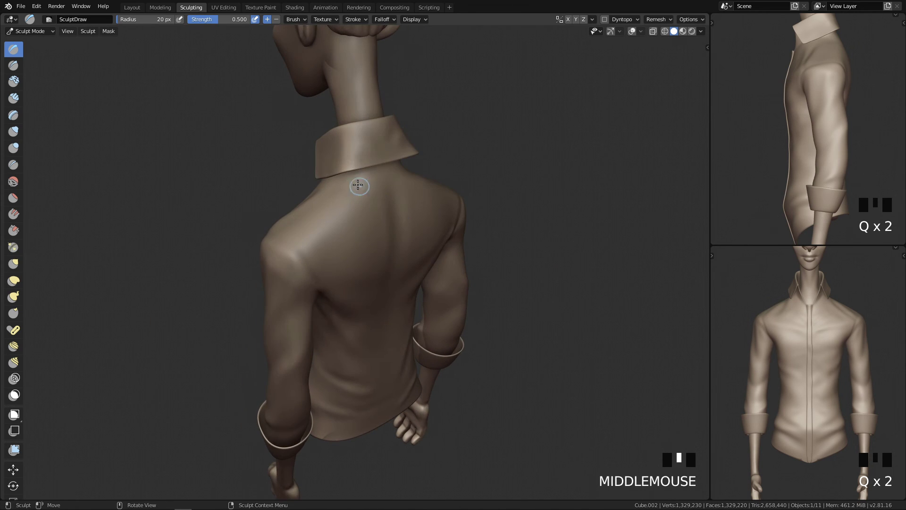
key("f")
left_click(376, 209, "ctrl")
left_click(299, 232, "ctrl")
Sculpt Draw strokes at 44 px radius beside the spine and over the shoulder blades, undo the last one and smooth the area
middle_click_drag(401, 254, 395, 259)
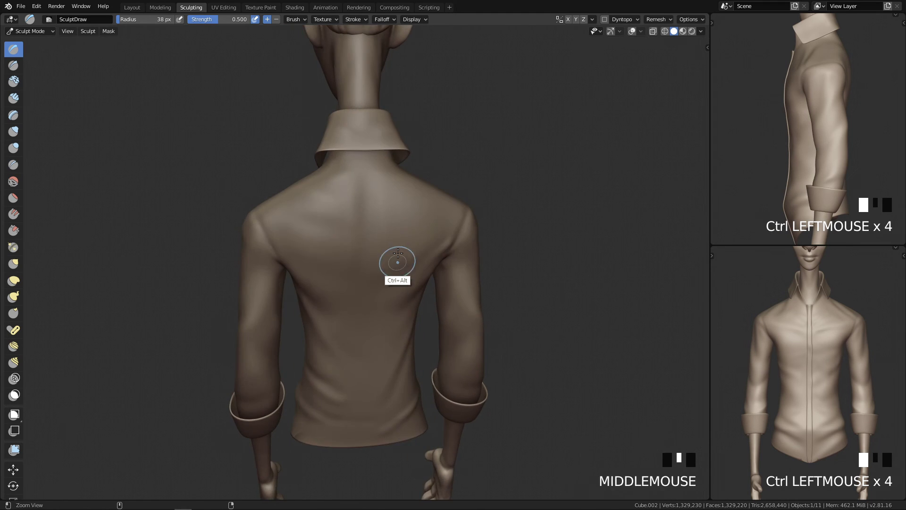
scroll(395, 231, "up", 3)
key("f")
left_click(391, 177)
key("f")
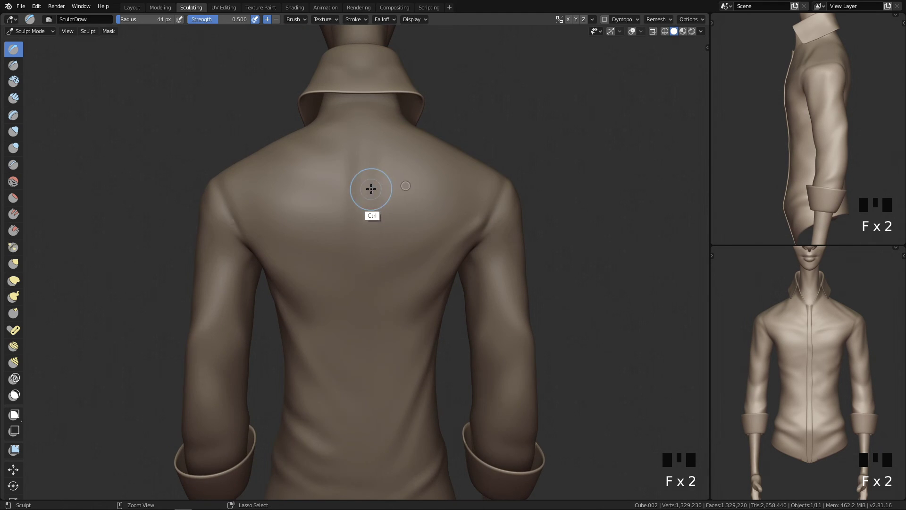
left_click(452, 199, "ctrl")
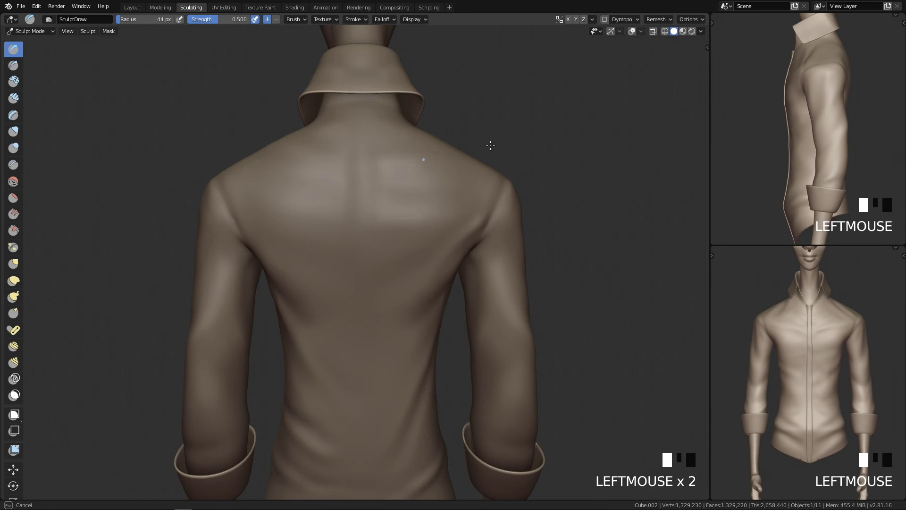
key("ctrl+z")
mouse_move(377, 183)
left_mouse_down("shift")
mouse_move(337, 196)
mouse_move(405, 215)
left_mouse_up("shift")
Undo the stroke below the shoulder blades and redo it at 36 px radius
mouse_move(433, 184)
middle_mouse_down()
mouse_move(448, 196)
mouse_move(509, 106)
mouse_move(313, 172)
mouse_move(394, 244)
mouse_move(299, 238)
middle_mouse_up()
key("q")
key("q")
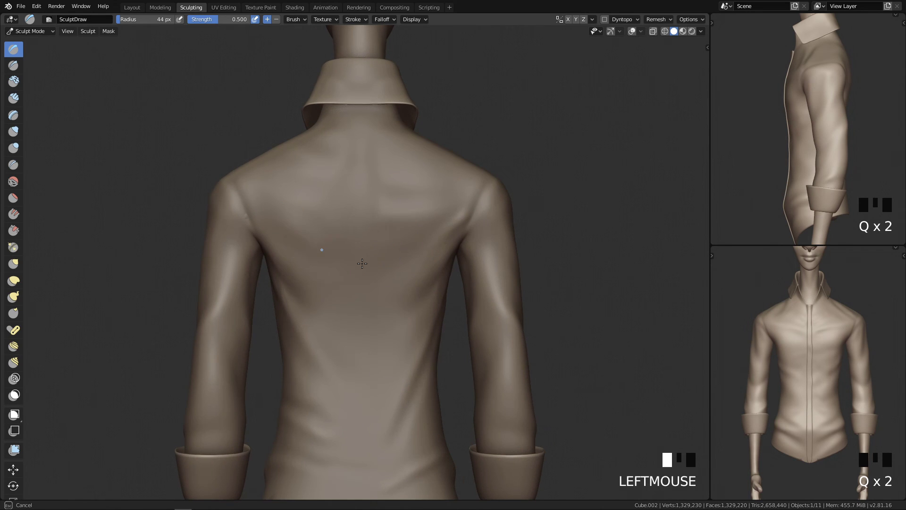
key("ctrl+z")
left_click_drag(356, 246, 393, 247)
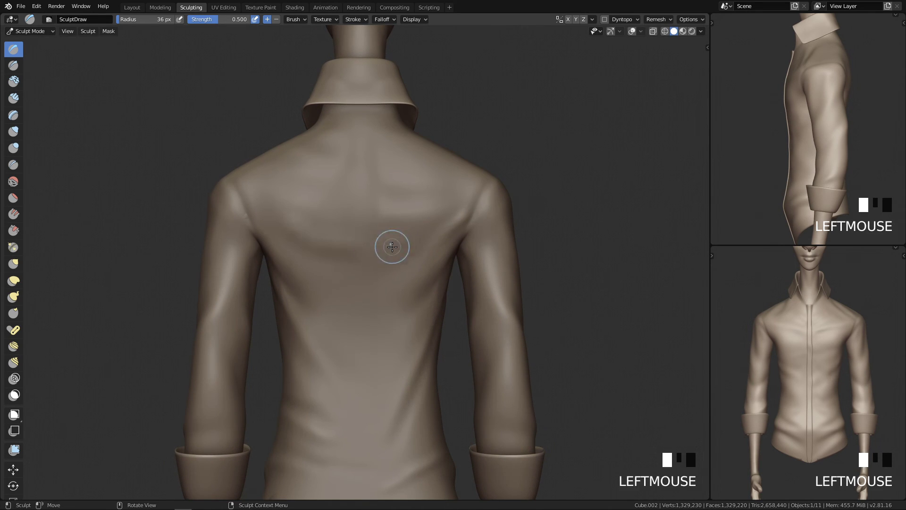
Smooth the shoulder blade area and the upper spine, enlarging the brush radius to 82 px
mouse_move(321, 242)
left_mouse_down("shift")
mouse_move(342, 243)
mouse_move(393, 274)
left_mouse_up("shift")
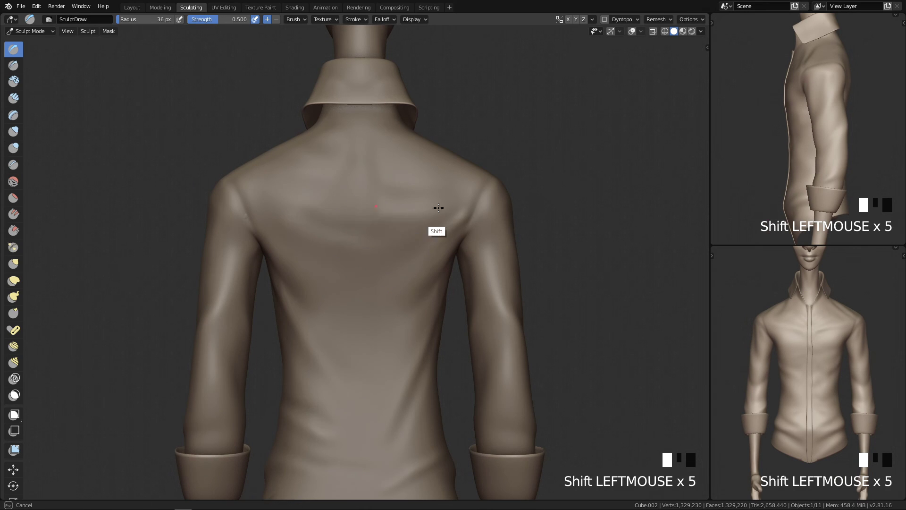
left_click_drag(381, 177, 373, 168, "shift")
key("f")
left_click(366, 168, "shift")
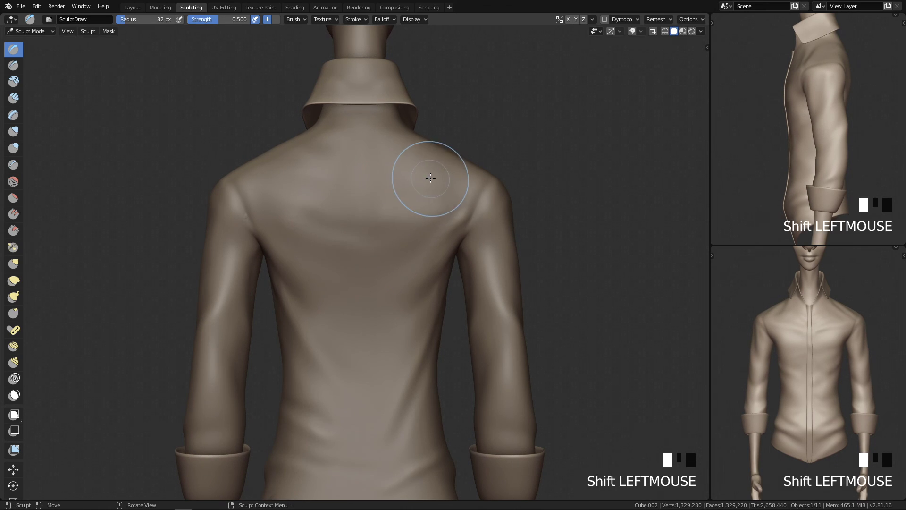
Set the brush radius to 45 px, redo an inverted stroke on the wearer's right shoulder blade and smooth the upper back
key("f")
key("ctrl+z")
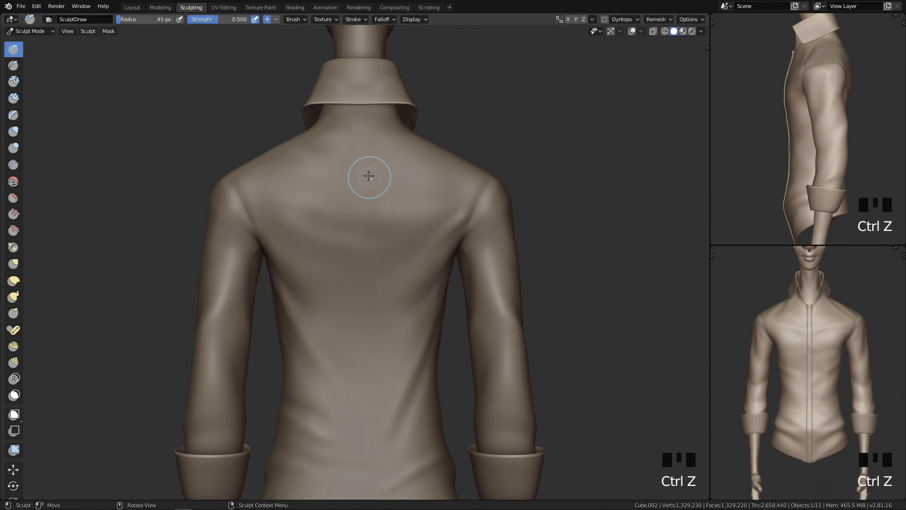
left_click_drag(427, 166, 446, 179, "ctrl")
key("ctrl+z")
mouse_move(417, 184)
middle_mouse_down()
mouse_move(412, 223)
mouse_move(414, 211)
middle_mouse_up()
left_click_drag(415, 210, 464, 197, "ctrl")
middle_click_drag(463, 196, 378, 239)
left_click_drag(378, 239, 413, 218, "shift")
Adjust the back of the shirt's neckline under the collar with the Grab brush at 161 px radius
left_click_drag(349, 210, 557, 187, "alt")
key("q")
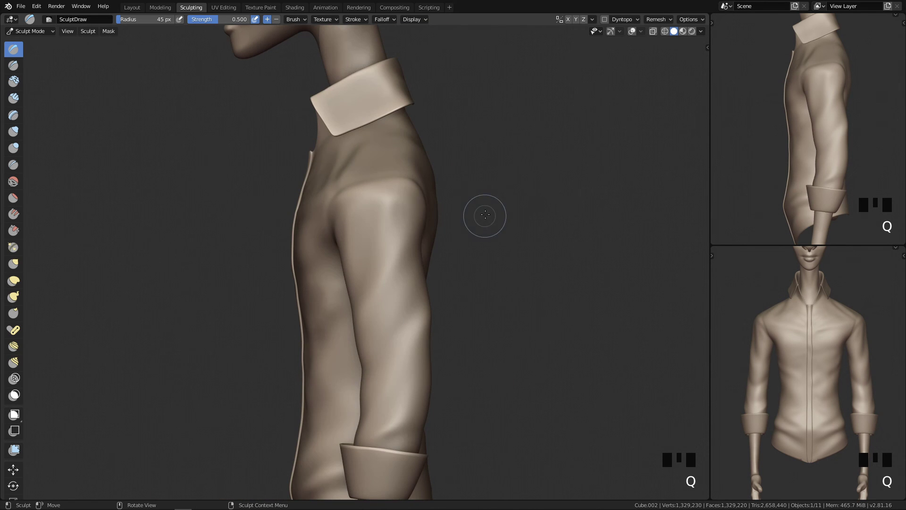
key("g")
key("f")
left_click(472, 122)
mouse_move(443, 163)
middle_mouse_down("ctrl")
mouse_move(449, 70)
mouse_move(447, 214)
mouse_move(360, 242)
middle_mouse_up("ctrl")
key("f")
left_click(411, 176)
middle_click_drag(405, 192, 414, 125, "alt")
key("f")
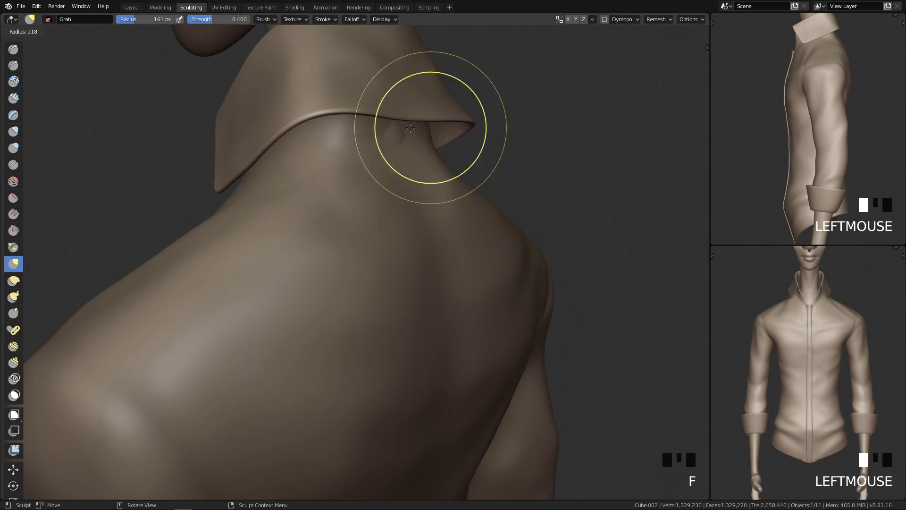
Leave Sculpt Mode on the shirt, select the sleeve cuffs and enter Sculpt Mode on them
mouse_move(421, 178)
middle_mouse_down("alt")
mouse_move(461, 208)
mouse_move(380, 369)
mouse_move(346, 324)
mouse_move(481, 222)
mouse_move(461, 309)
mouse_move(463, 355)
mouse_move(463, 325)
middle_mouse_up("alt")
middle_click_drag(462, 325, 463, 313, "shift")
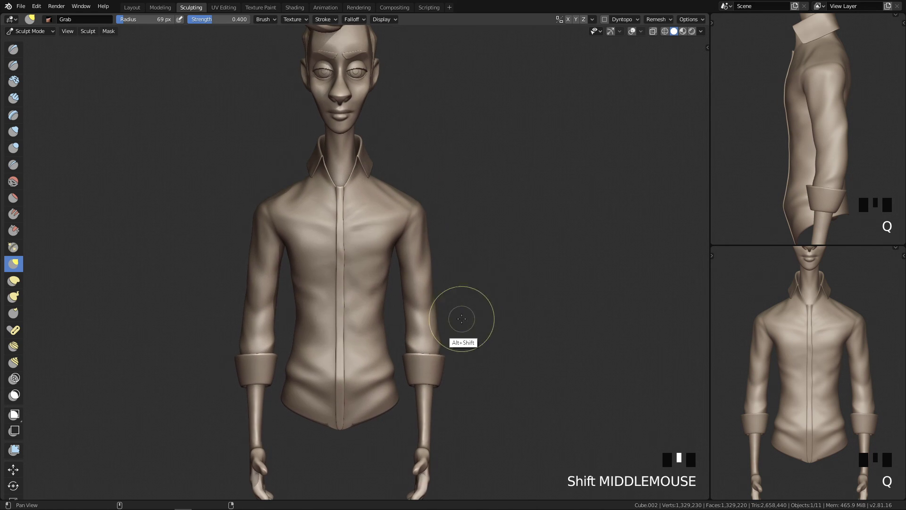
key("Tab")
middle_click_drag(420, 389, 432, 312, "ctrl")
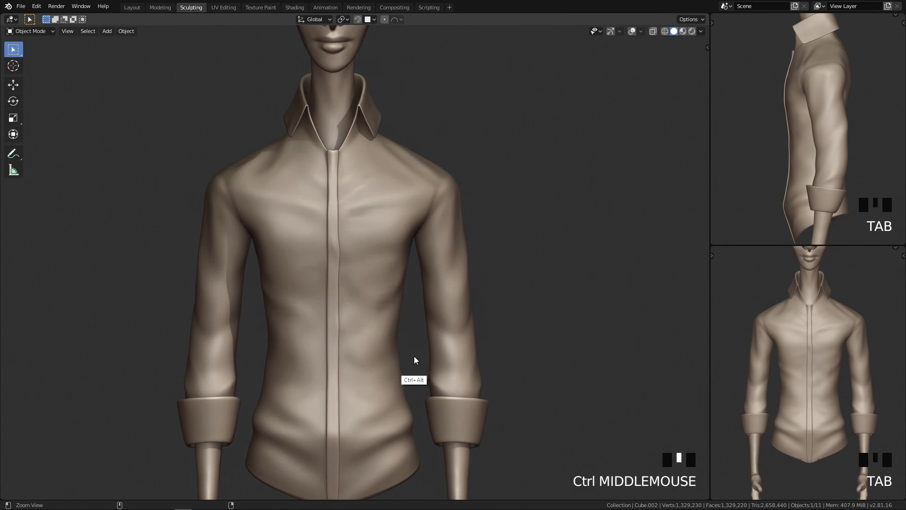
mouse_move(471, 334)
middle_mouse_down("shift")
mouse_move(477, 290)
mouse_move(479, 333)
middle_mouse_up("shift")
middle_click_drag(495, 385, 435, 268, "alt")
left_click(421, 259)
key("ctrl+Tab")
key("Tab")
Reshape the lower edge of the wearer's left cuff with the Grab brush at 220 px and smaller radii, undoing the last pull
key("f")
left_click(464, 265)
key("f")
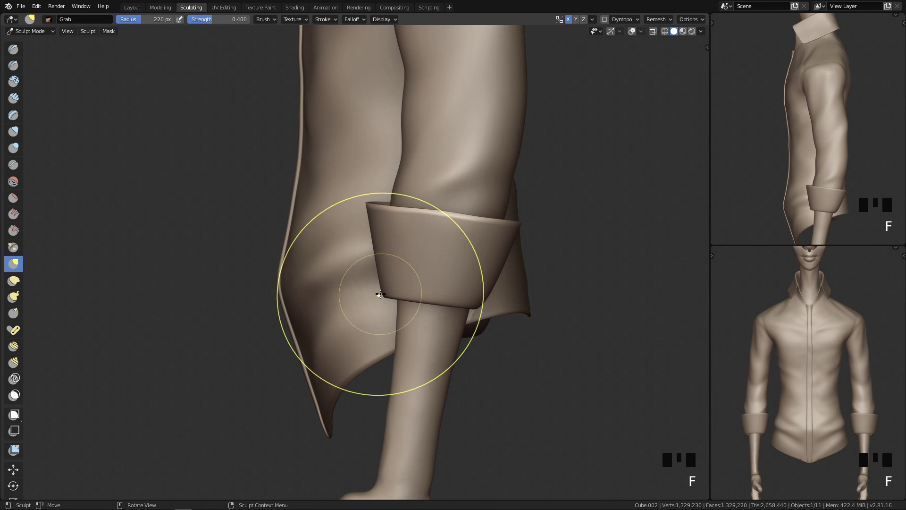
left_click(379, 297)
left_click(375, 297)
left_click(361, 298)
key("f")
left_click(371, 291)
key("f")
left_click(454, 297)
left_click_drag(477, 308, 493, 307)
key("ctrl+z")
Switch to the Draw brush, try an inverted stroke across the wearer's left cuff and undo it
mouse_move(476, 244)
middle_mouse_down()
mouse_move(557, 231)
mouse_move(550, 378)
middle_mouse_up()
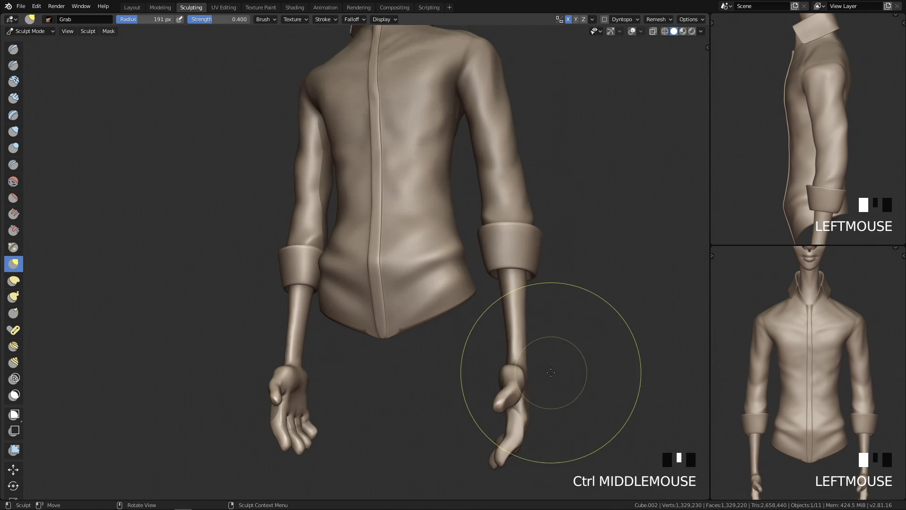
key("q")
mouse_move(597, 258)
middle_mouse_down("shift")
mouse_move(444, 344)
mouse_move(470, 198)
middle_mouse_up("shift")
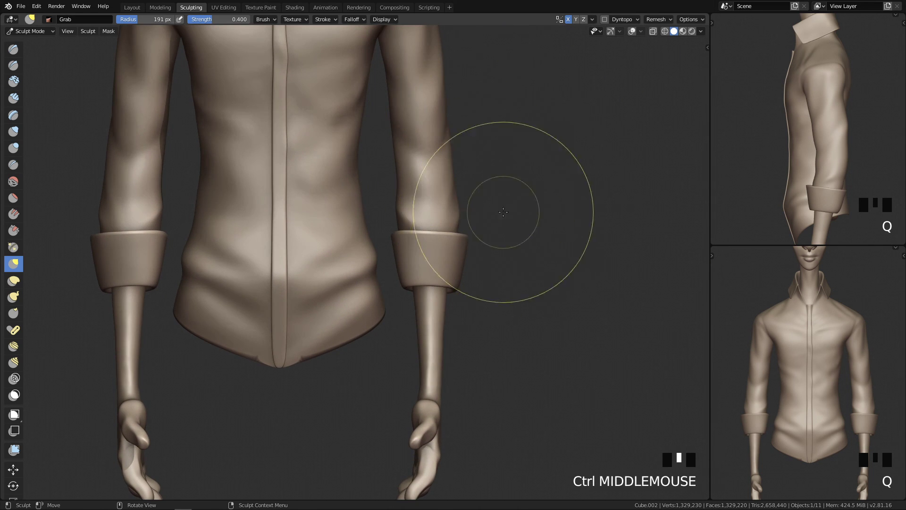
key("f")
left_click(460, 255)
key("x")
middle_click_drag(463, 307, 507, 259, "ctrl")
key("f")
left_click(471, 260)
mouse_move(427, 245)
left_mouse_down("ctrl")
mouse_move(509, 270)
mouse_move(490, 279)
left_mouse_up("ctrl")
key("ctrl+z")
Sculpt Draw strokes at 32 px radius across the outer side of the wearer's left cuff, undoing the latest ones
left_click_drag(441, 253, 521, 289)
mouse_move(522, 289)
middle_mouse_down()
mouse_move(472, 284)
mouse_move(481, 275)
mouse_move(385, 239)
middle_mouse_up()
key("ctrl+z")
left_click(453, 267)
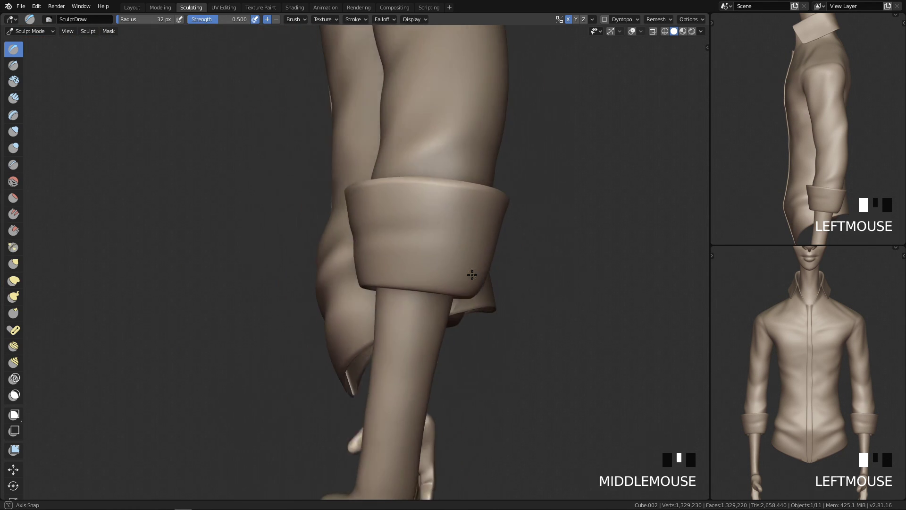
key("ctrl+z")
Carve an inverted Draw stroke at 53 px radius across the outer side of the wearer's left cuff and smooth it
key("f")
left_click(431, 259)
middle_click_drag(430, 259, 472, 258)
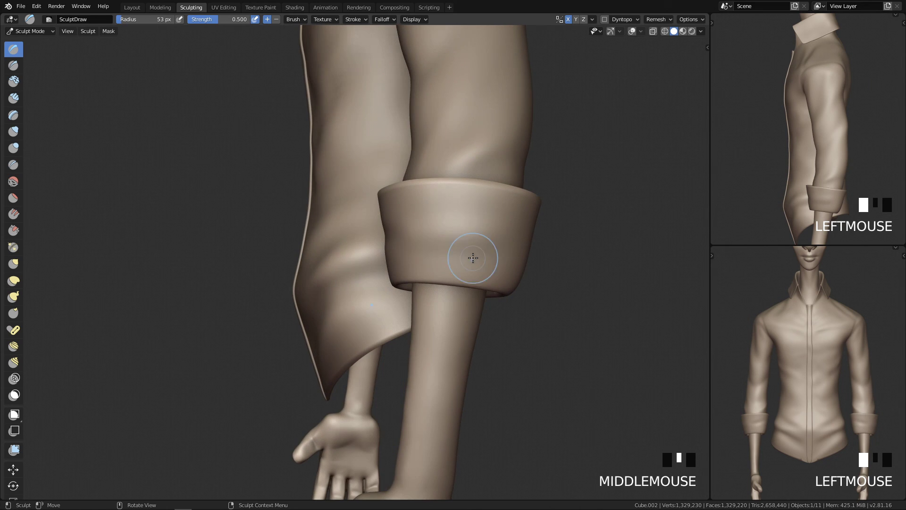
left_click_drag(423, 253, 466, 248, "ctrl")
left_click(545, 234, "shift")
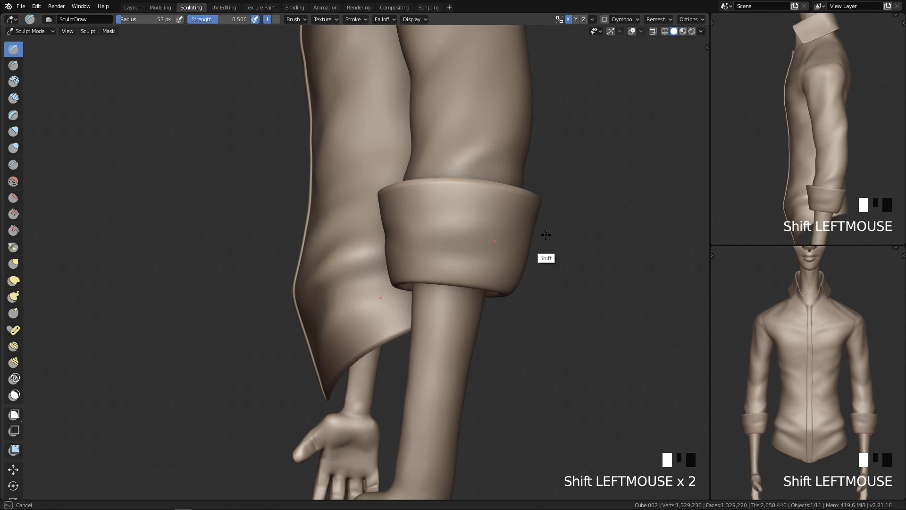
left_click(549, 242, "shift")
Carve an inverted stroke across the back of the wearer's left cuff and smooth it
middle_click_drag(549, 241, 414, 243)
mouse_move(346, 213)
left_mouse_down("ctrl")
mouse_move(388, 210)
mouse_move(400, 226)
left_mouse_up("ctrl")
left_click_drag(312, 215, 377, 242, "shift")
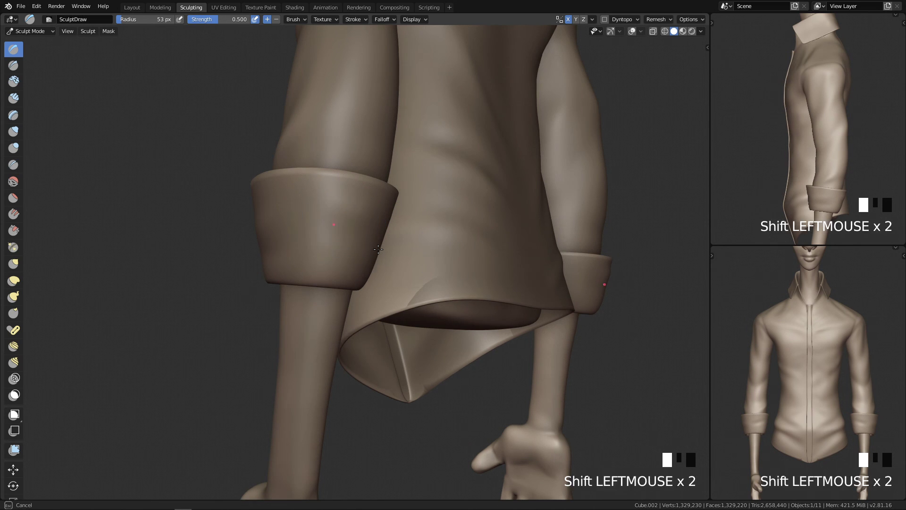
Try smoothing the front of the wearer's left cuff and undo it
key("q")
middle_click_drag(561, 200, 514, 428, "ctrl")
key("q")
mouse_move(550, 237)
middle_mouse_down("ctrl")
mouse_move(499, 330)
mouse_move(501, 269)
middle_mouse_up("ctrl")
left_click(488, 258, "shift")
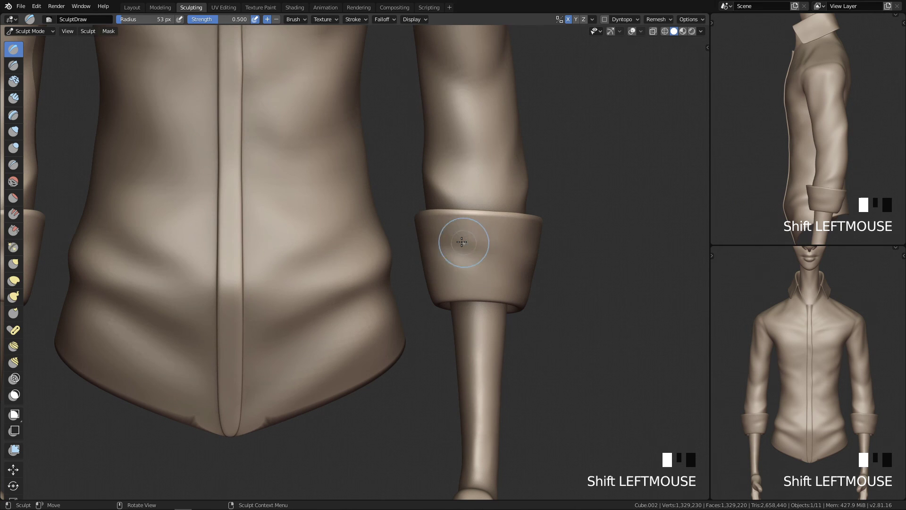
key("ctrl+z")
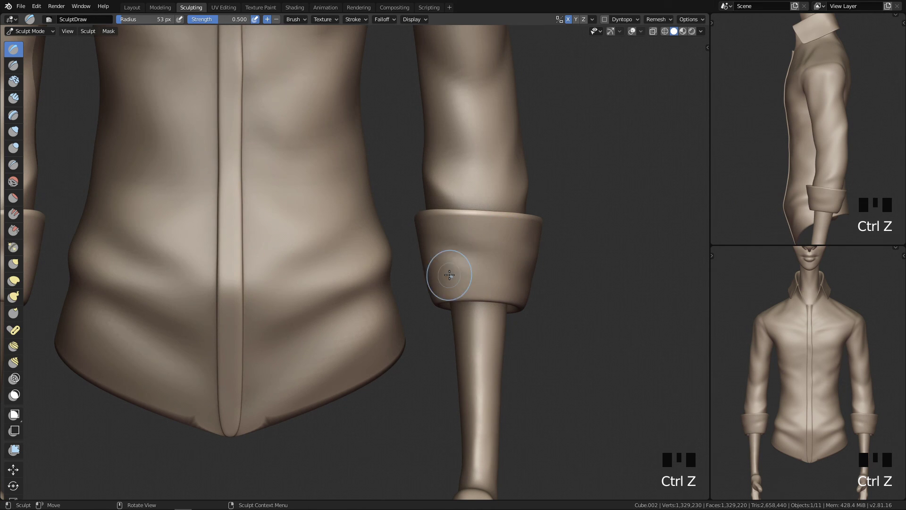
Sculpt Draw strokes across the front of the wearer's left cuff, reducing the brush radius to 34 px and undoing one stroke near the lower edge
left_click_drag(441, 252, 474, 260)
key("f")
left_click(486, 269)
left_click_drag(516, 305, 523, 283)
key("ctrl+z")
left_click(458, 261)
middle_click_drag(562, 304, 452, 254, "ctrl")
Sculpt inverted Crease strokes at 34 px radius across the front and outer side of the wearer's left cuff and smooth them
key("4")
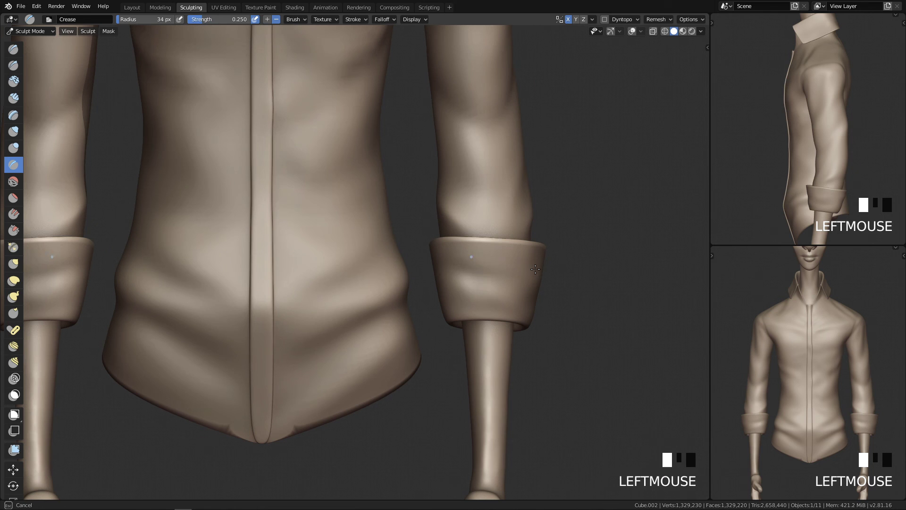
left_click(491, 264, "ctrl")
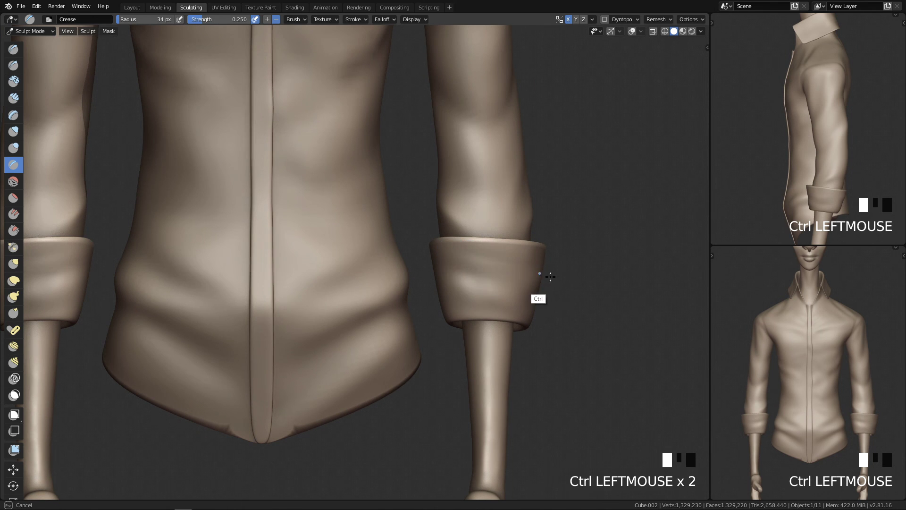
mouse_move(511, 263)
middle_mouse_down()
mouse_move(501, 307)
mouse_move(467, 287)
middle_mouse_up()
left_click(462, 284, "ctrl")
left_click(530, 306, "ctrl")
mouse_move(530, 305)
middle_mouse_down()
mouse_move(528, 289)
mouse_move(470, 286)
middle_mouse_up()
left_click(469, 300, "shift")
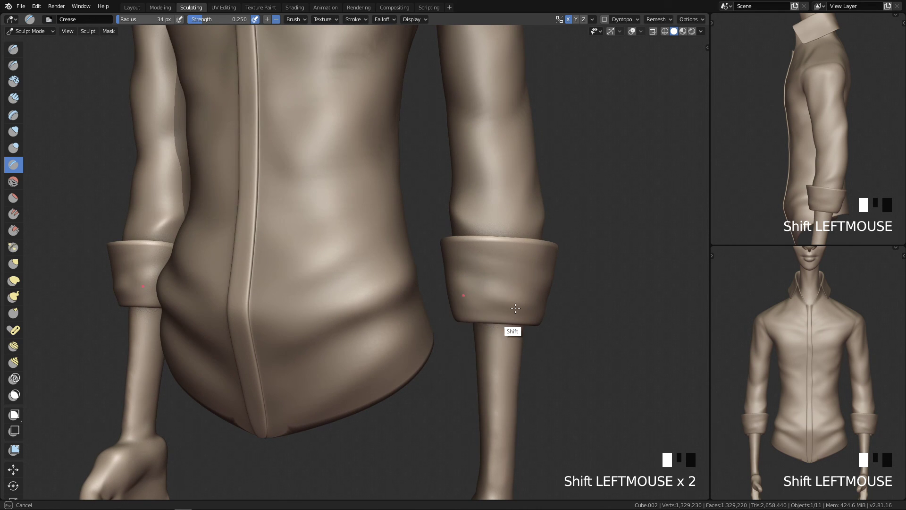
Sculpt broad inverted Crease strokes at 65 px radius around the outer side and back of the cuff and smooth them
mouse_move(479, 301)
middle_mouse_down()
mouse_move(514, 299)
mouse_move(521, 269)
mouse_move(374, 263)
middle_mouse_up()
key("f")
left_click(573, 266, "ctrl")
left_click(502, 269, "ctrl")
left_click(503, 268, "ctrl")
left_click(329, 257, "ctrl")
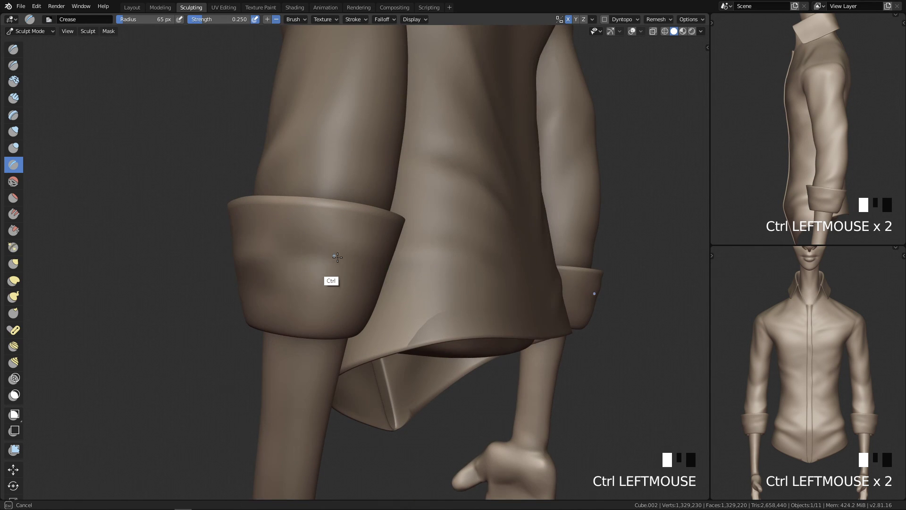
left_click(322, 265, "ctrl")
left_click(293, 267, "shift")
middle_click_drag(300, 264, 370, 285)
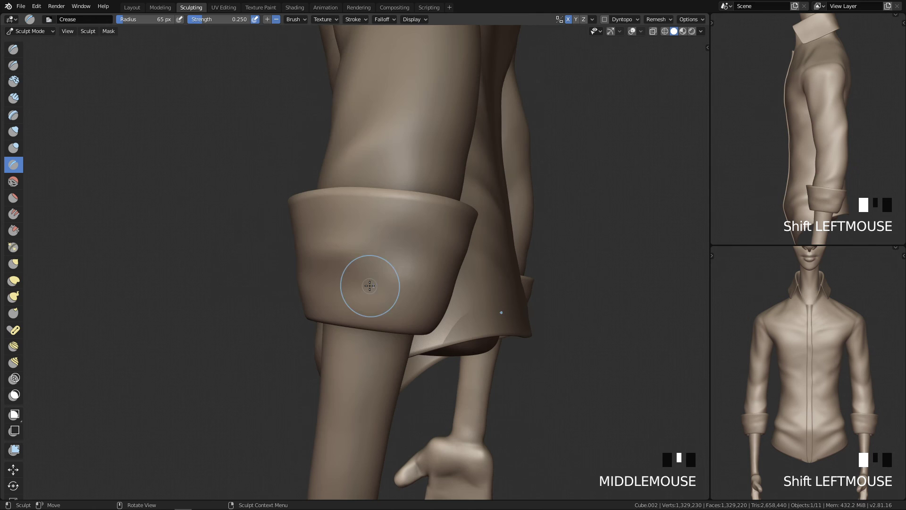
left_click_drag(464, 308, 442, 327)
Return to Object Mode with nothing selected and save the file
key("q")
middle_click_drag(581, 293, 550, 399, "ctrl")
mouse_move(574, 300)
middle_mouse_down("ctrl")
mouse_move(539, 398)
mouse_move(539, 368)
mouse_move(499, 404)
mouse_move(505, 354)
mouse_move(550, 269)
middle_mouse_up("ctrl")
key("Tab")
middle_click_drag(434, 307, 434, 415, "ctrl")
key("alt+a")
mouse_move(435, 328)
middle_mouse_down("shift")
mouse_move(467, 390)
mouse_move(487, 339)
middle_mouse_up("shift")
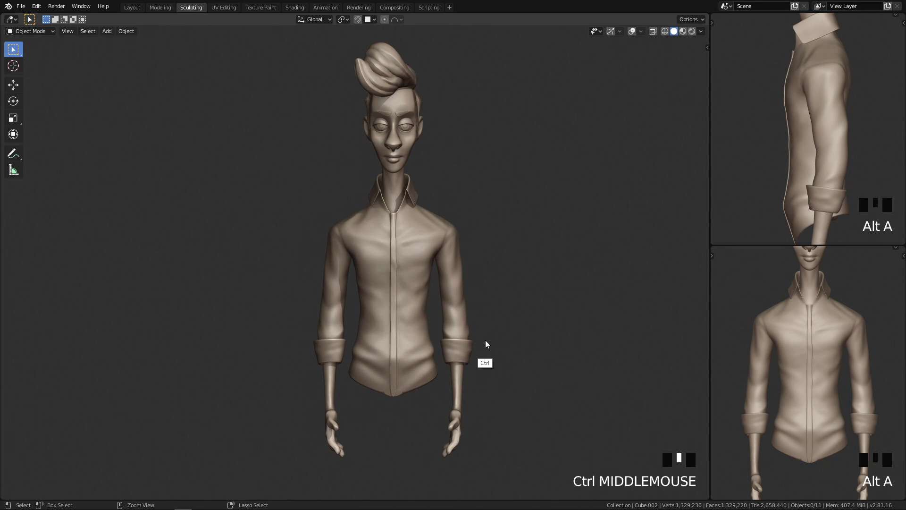
key("ctrl+s")
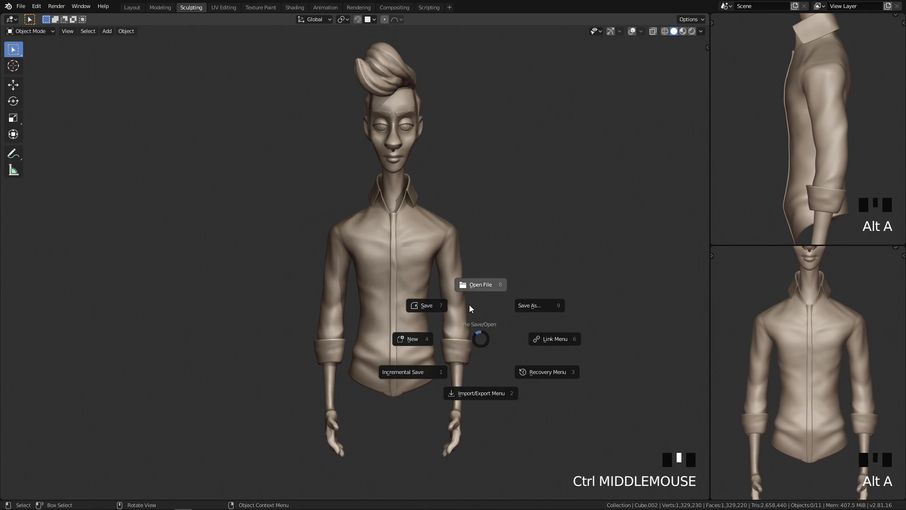
left_click(437, 306)
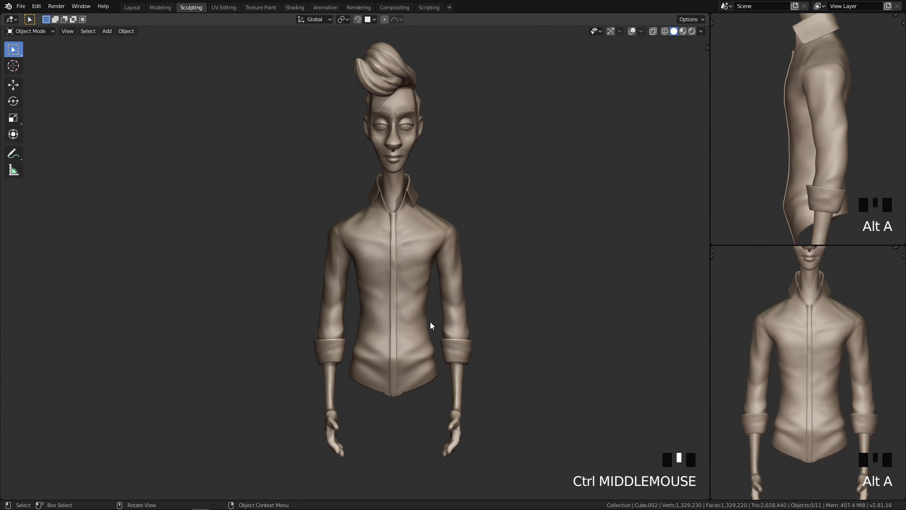
middle_click_drag(530, 251, 313, 345, "shift")
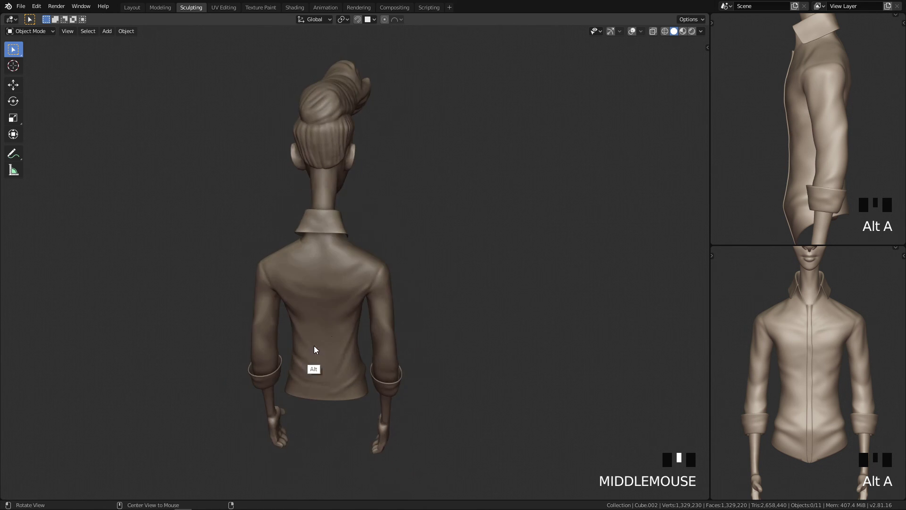
middle_click_drag(344, 288, 384, 210, "ctrl")
key("q")
middle_click_drag(524, 276, 481, 358, "ctrl")
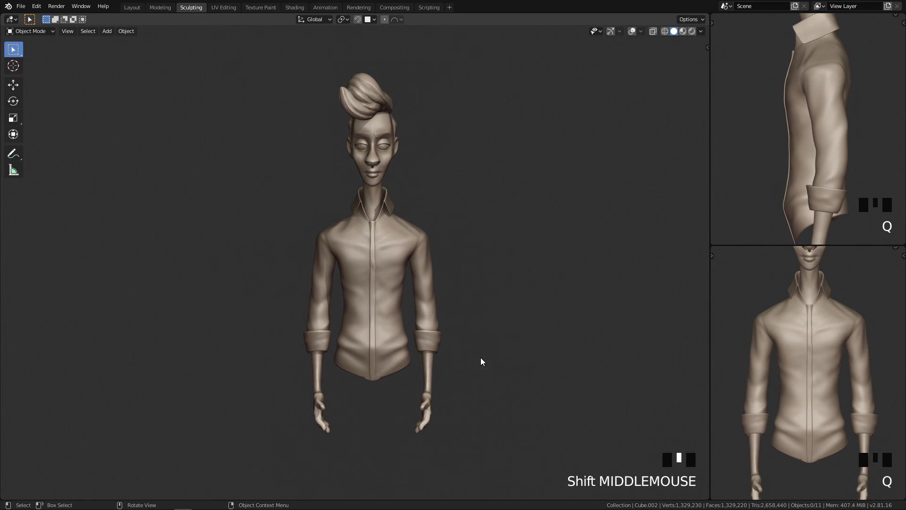
middle_click_drag(521, 241, 517, 211, "shift")
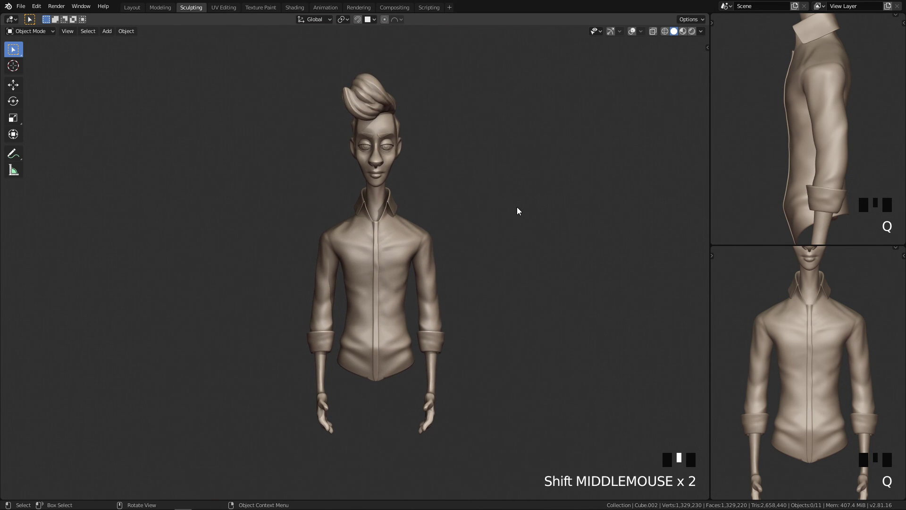